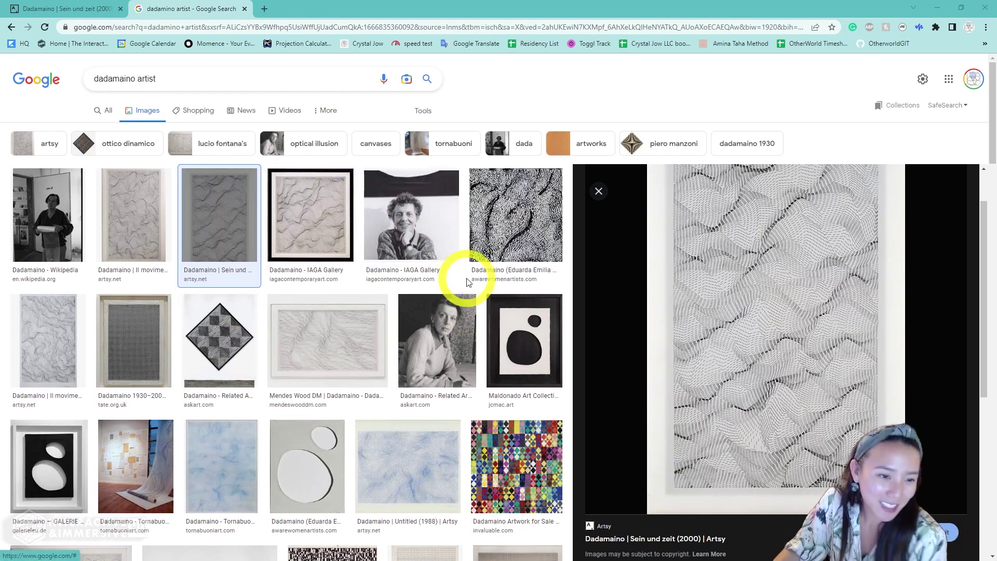
- Examine the line pattern of the Dadamaino "Sein und zeit (2000)" artwork in the image preview
scroll(783, 229, down, 2)
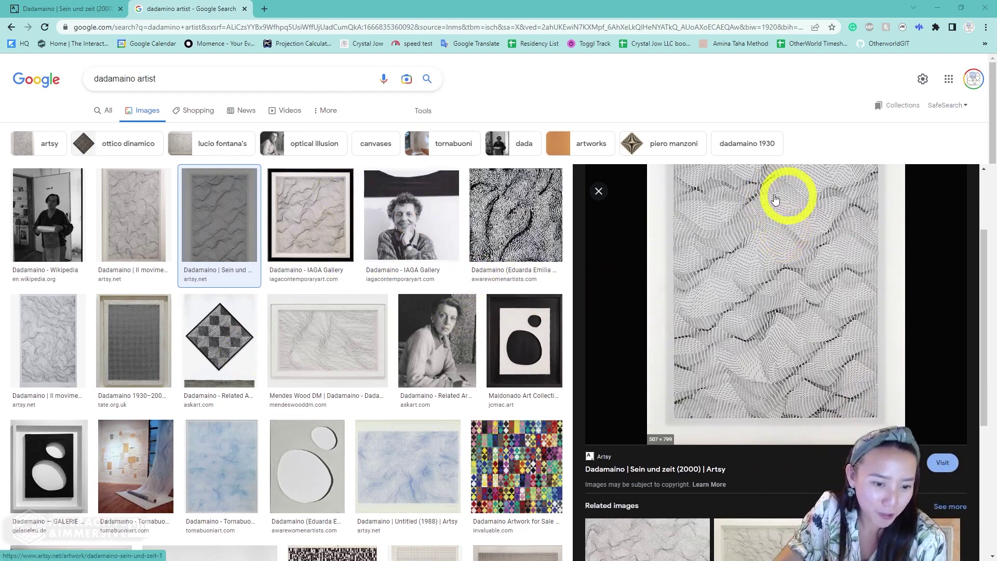
scroll(775, 208, up, 2)
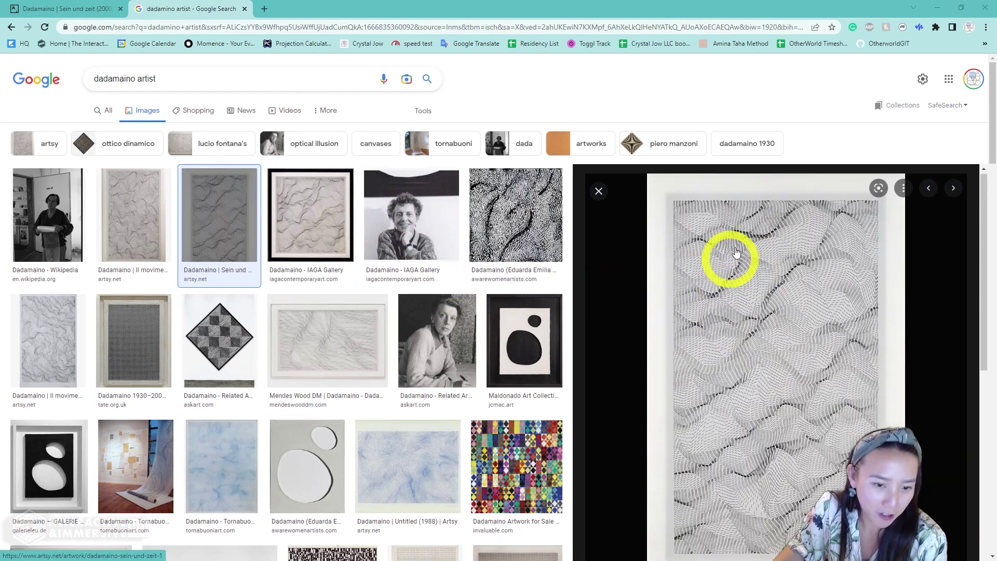
click(71, 7)
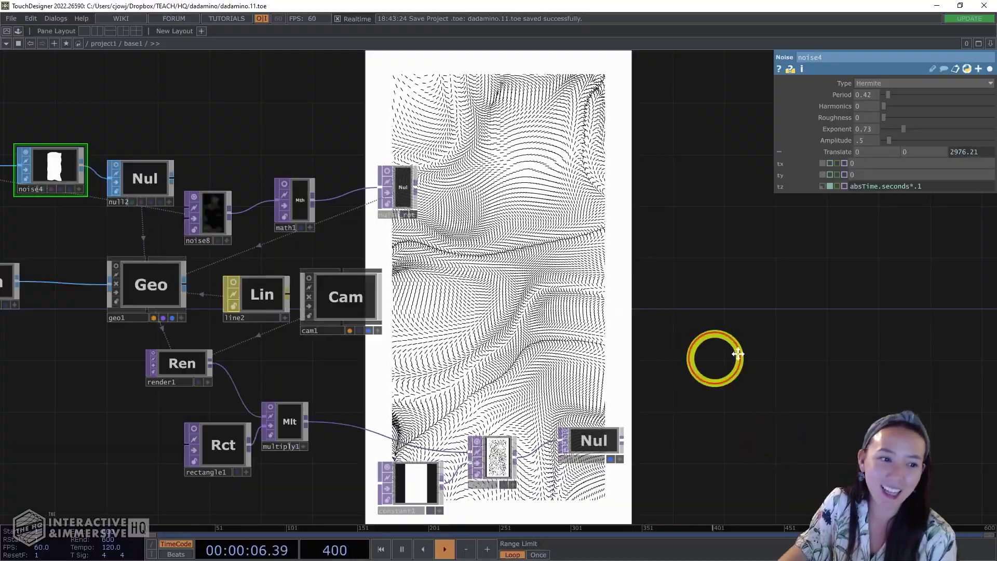
- In TouchDesigner, delete all existing operators from the base1 network and place a Grid SOP
drag(712, 356, 791, 347)
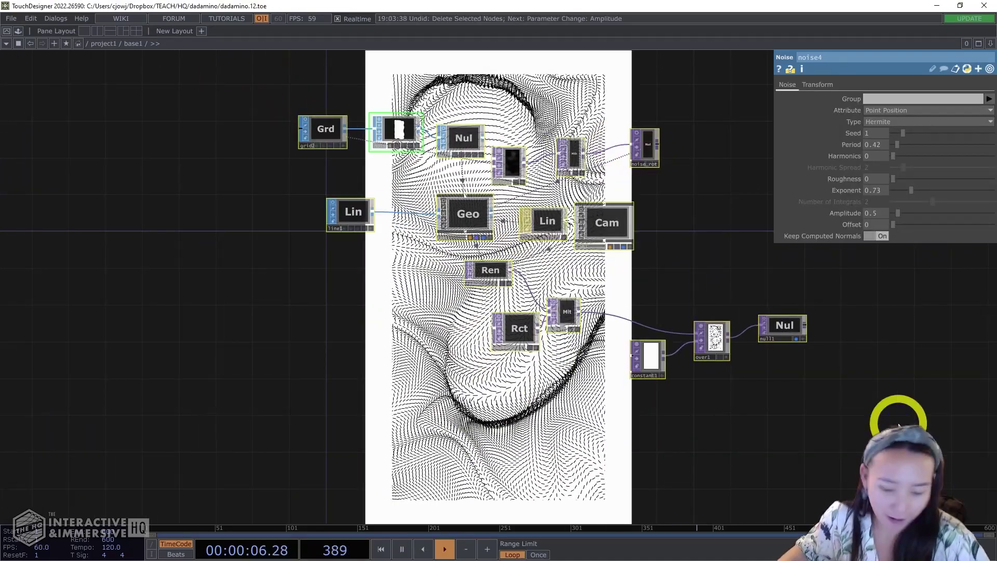
key(Delete)
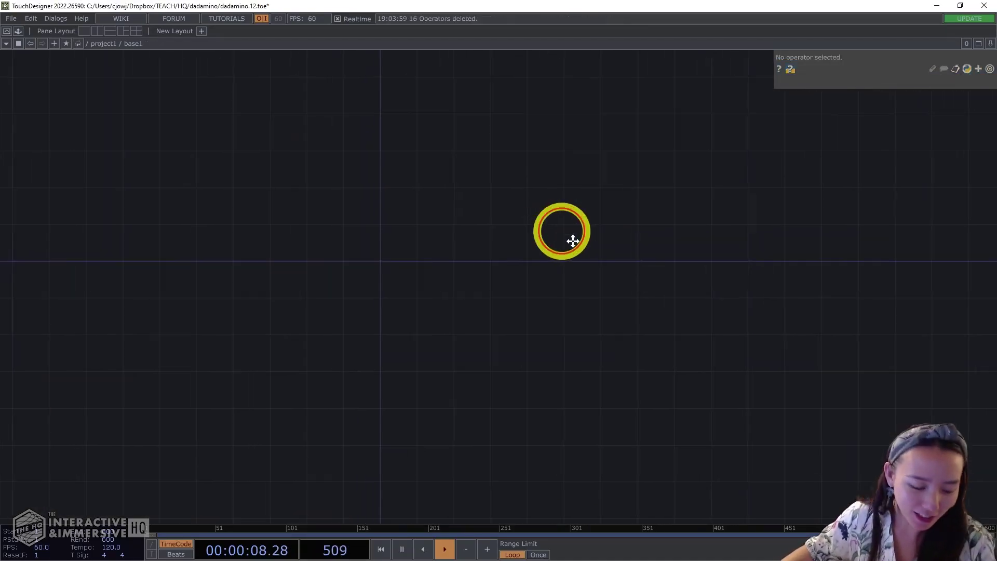
key(Tab)
text(grid)
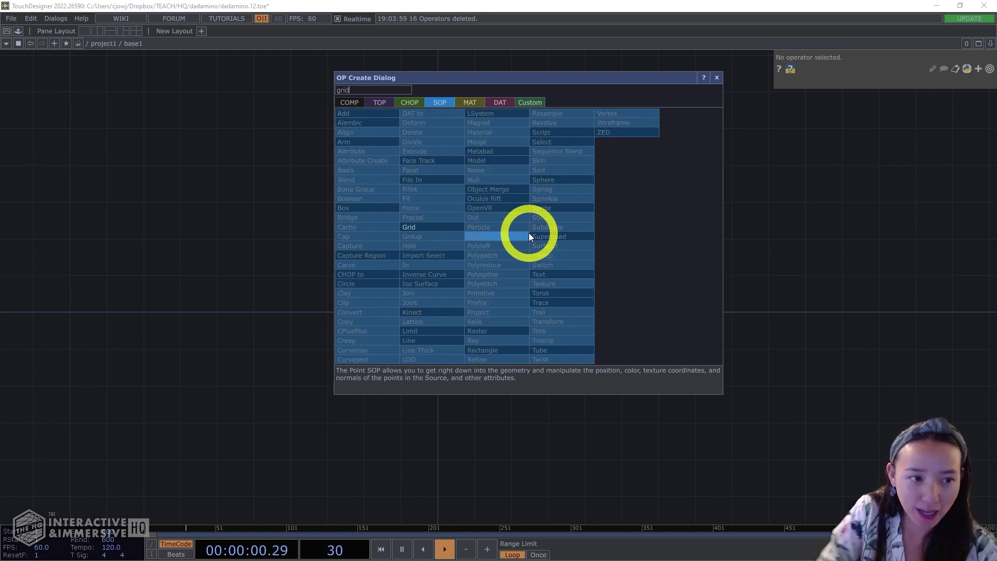
click(409, 227)
click(490, 229)
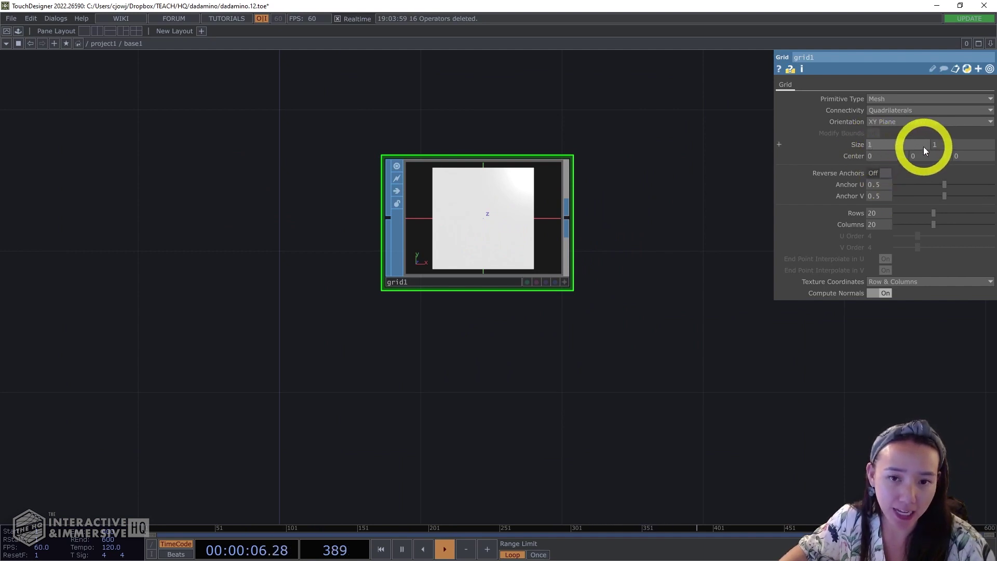
- Set the grid's Y size to 2 and switch its viewer to wireframe display
click(887, 146)
text(2)
key(Return)
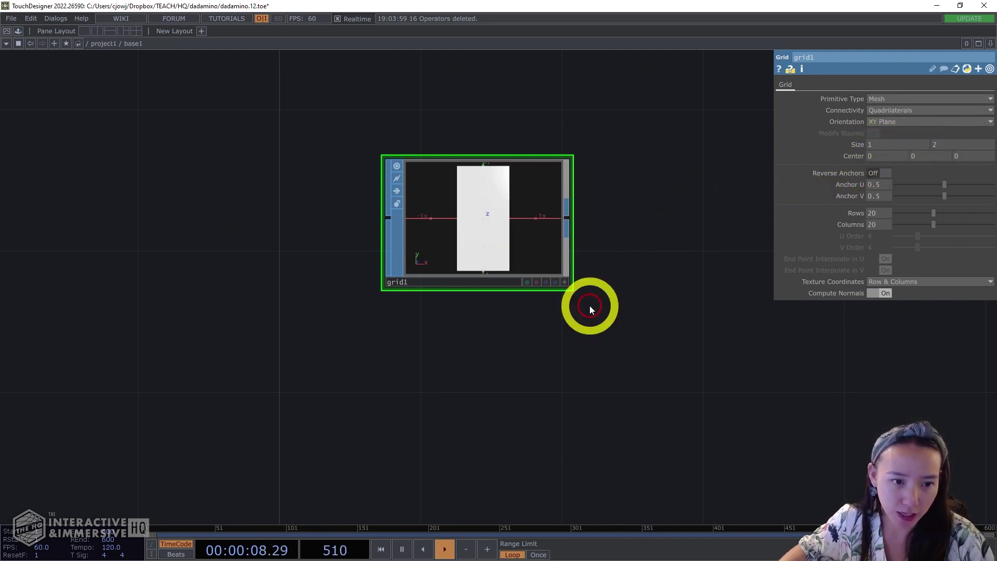
click(566, 282)
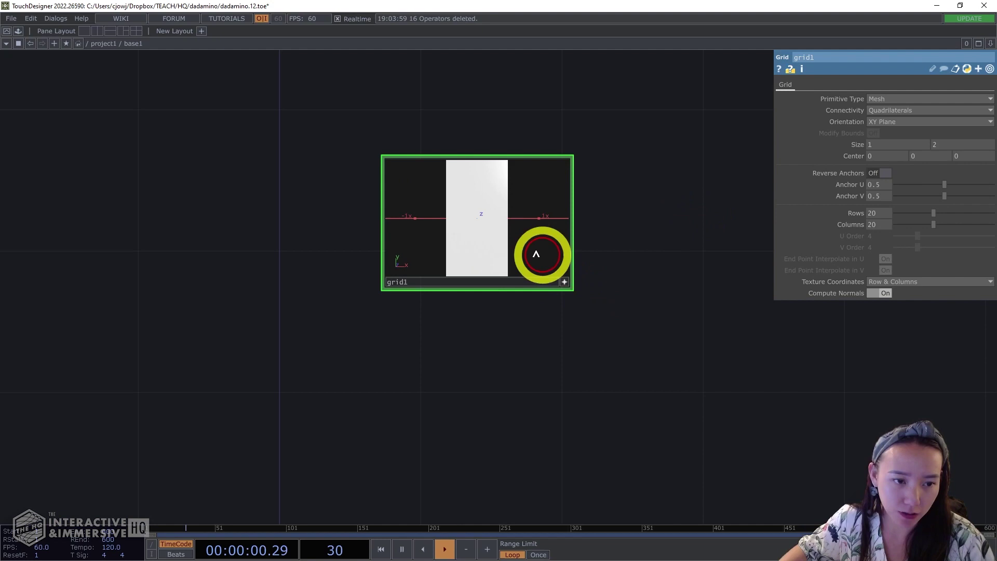
key(w)
drag(520, 229, 496, 248)
click(565, 283)
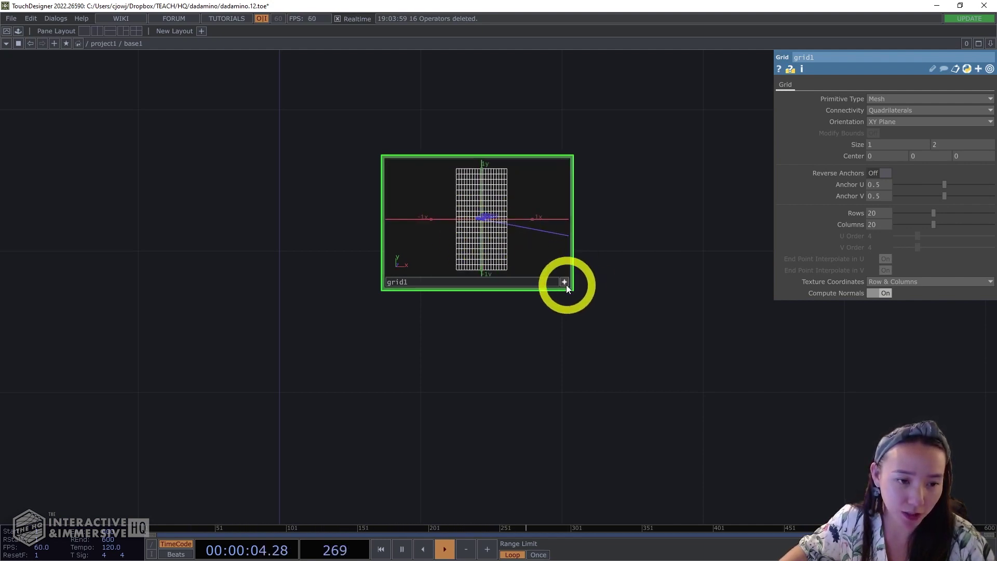
- Set the grid to 200 rows and 100 columns
drag(881, 214, 841, 218)
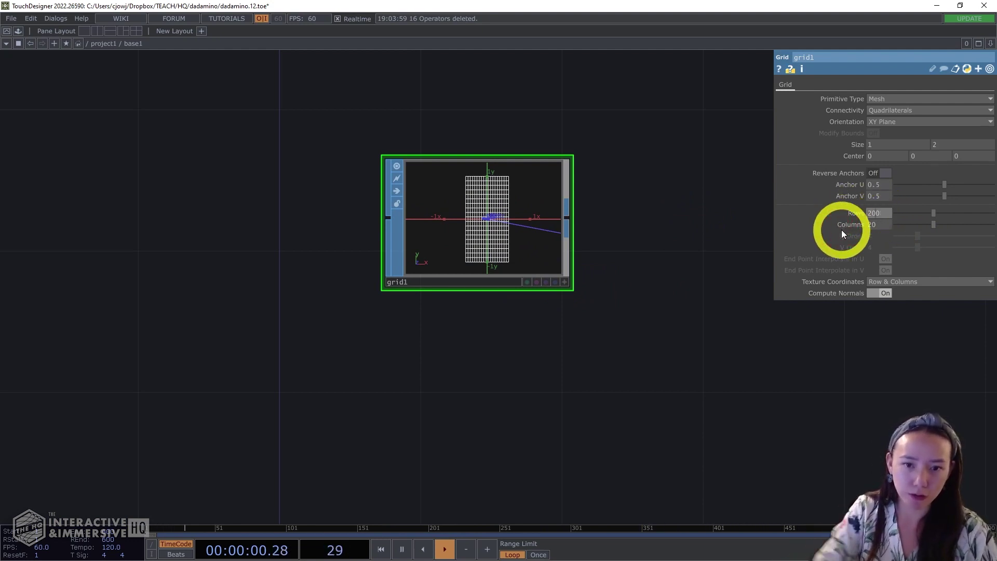
drag(880, 224, 794, 227)
text(100)
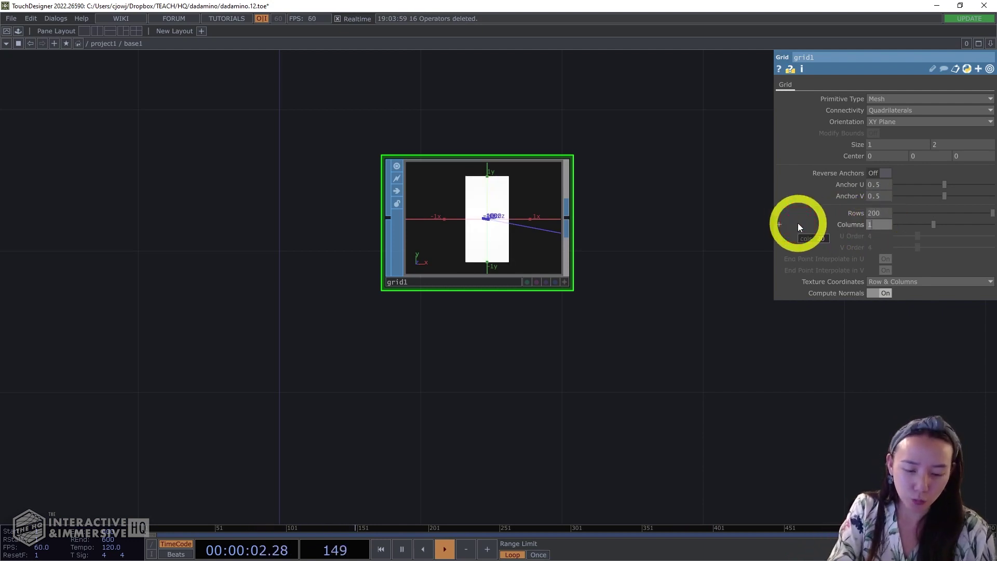
key(BackSpace)
key(BackSpace)
text(0)
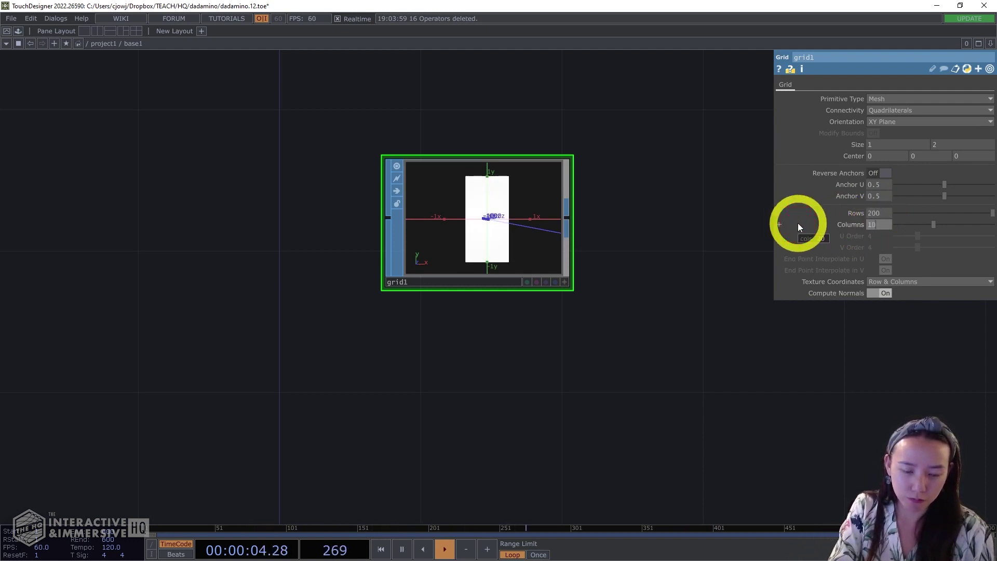
text(0)
key(Return)
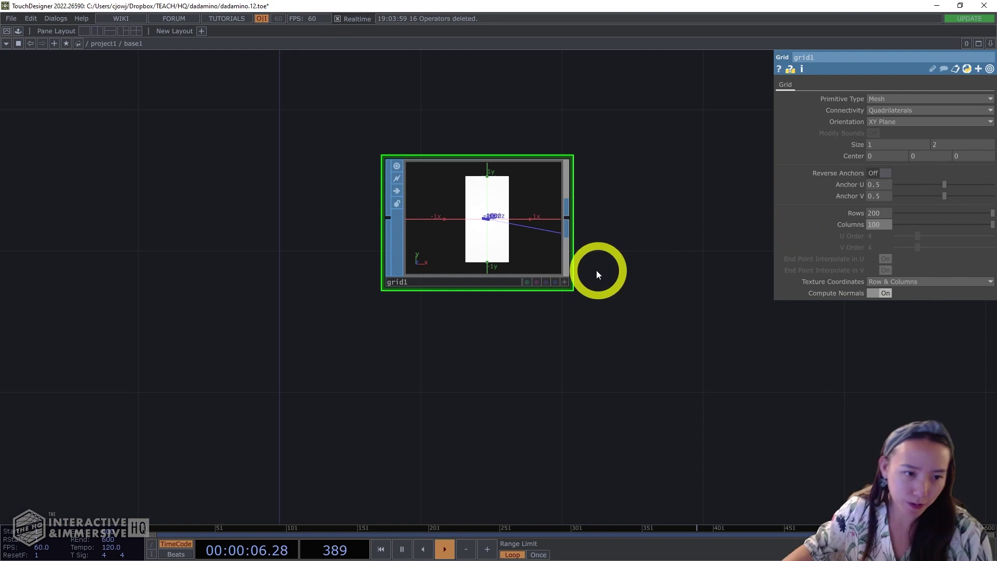
scroll(457, 230, up, 3)
scroll(534, 278, up, 5)
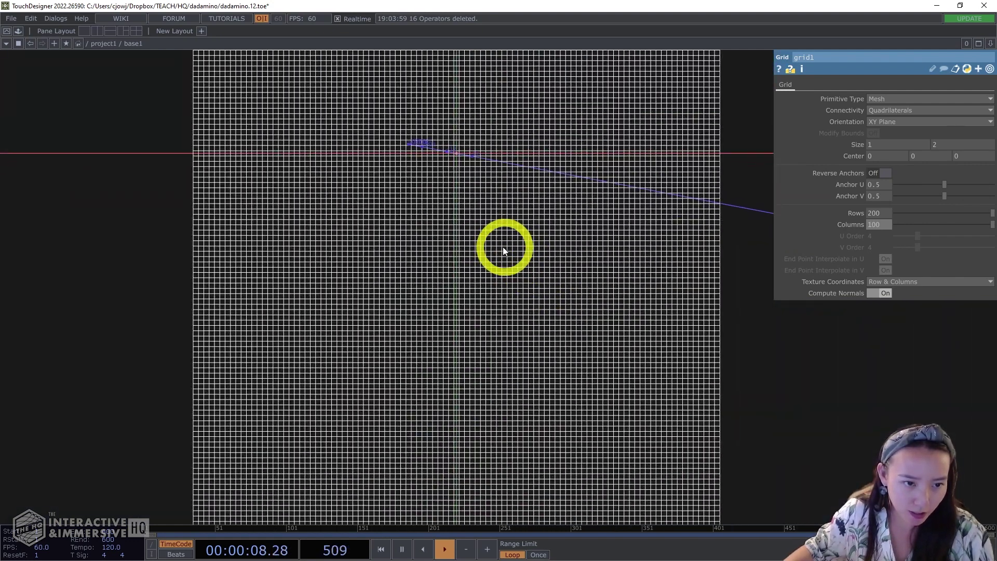
scroll(550, 267, down, 6)
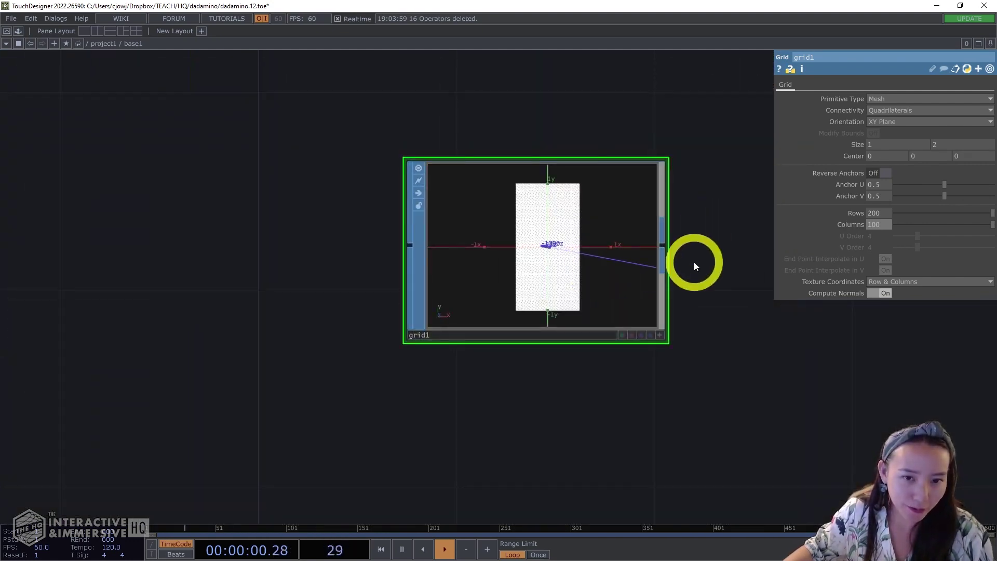
- Add a Noise SOP connected to the output of the grid
drag(617, 267, 525, 263)
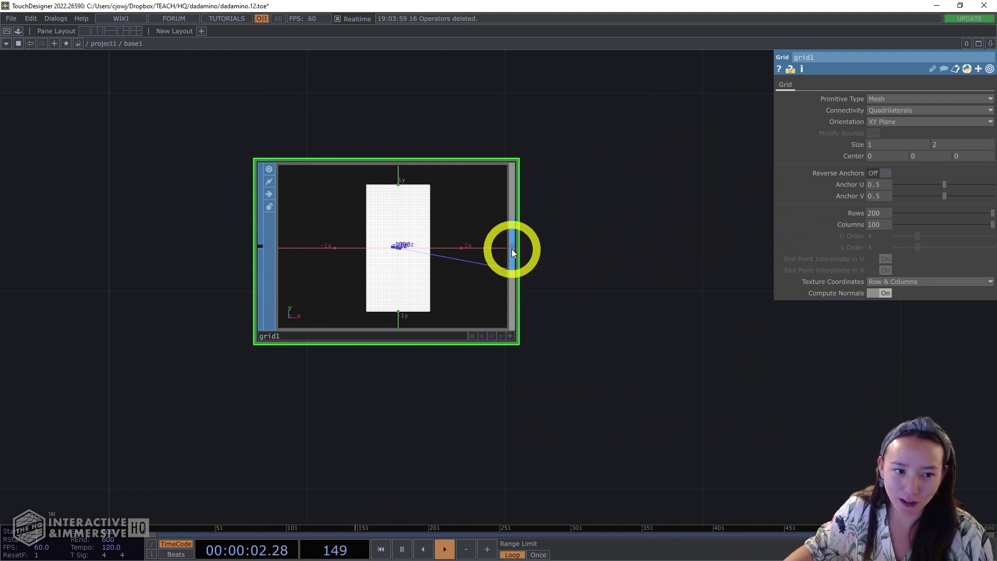
key(Tab)
text(noise)
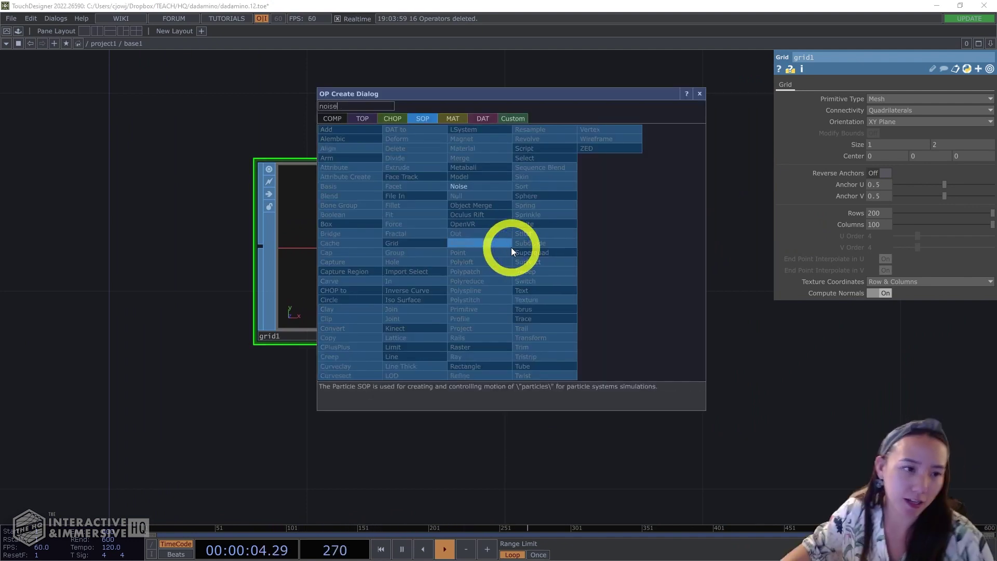
click(469, 187)
click(733, 251)
drag(670, 146, 493, 169)
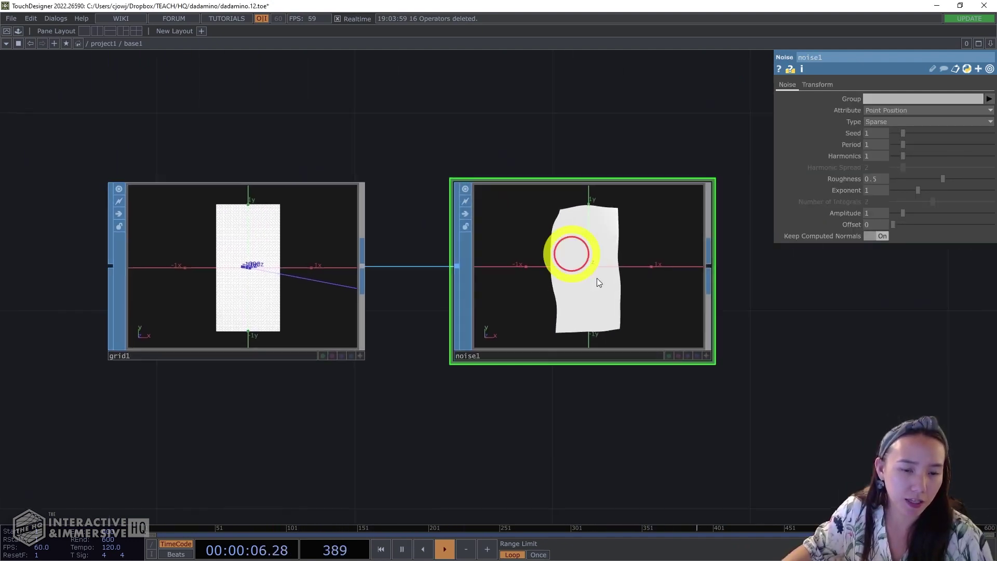
- Set the Noise SOP's type to Hermite and its period to .5
scroll(666, 346, up, 3)
scroll(675, 364, up, 2)
drag(539, 314, 604, 301)
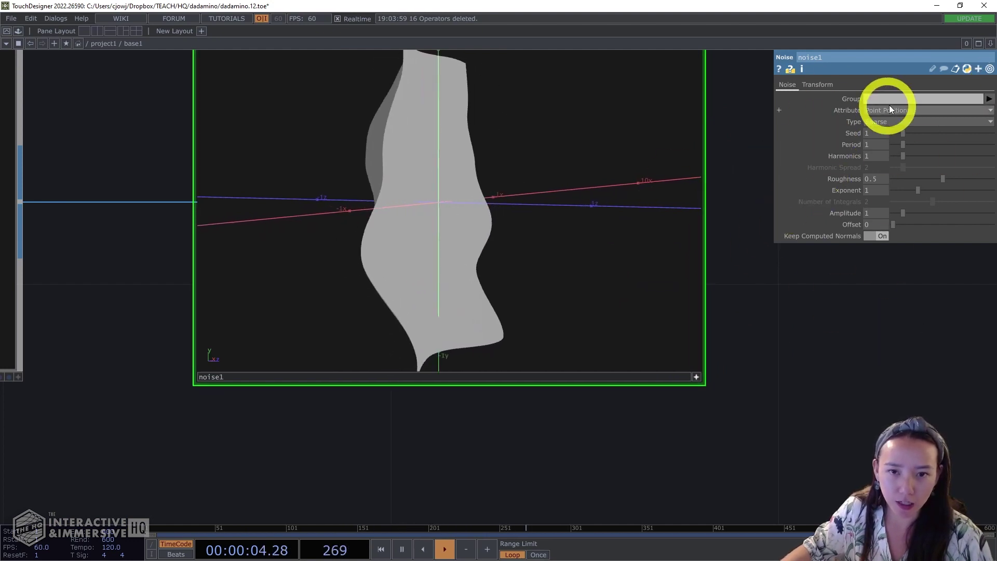
click(883, 121)
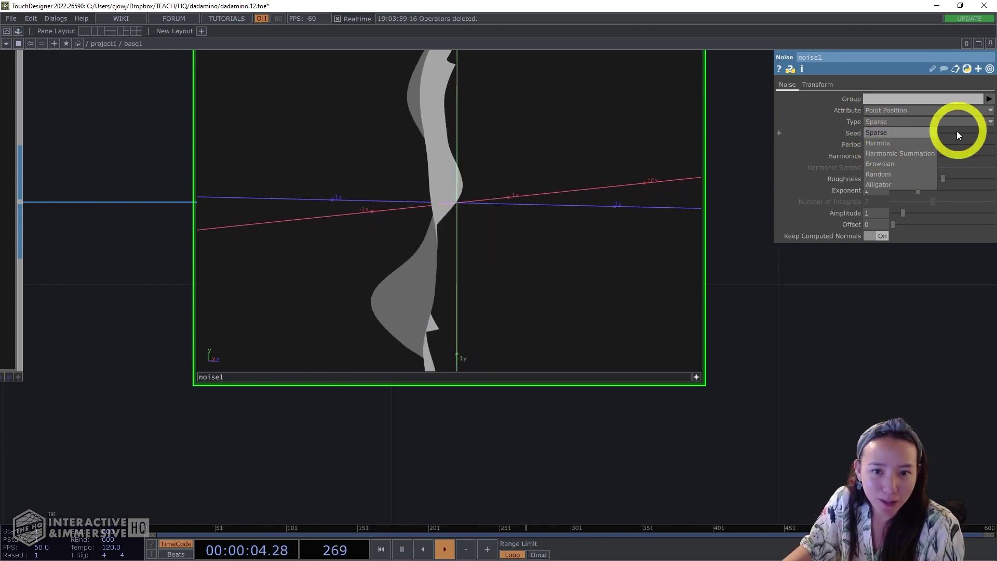
click(873, 146)
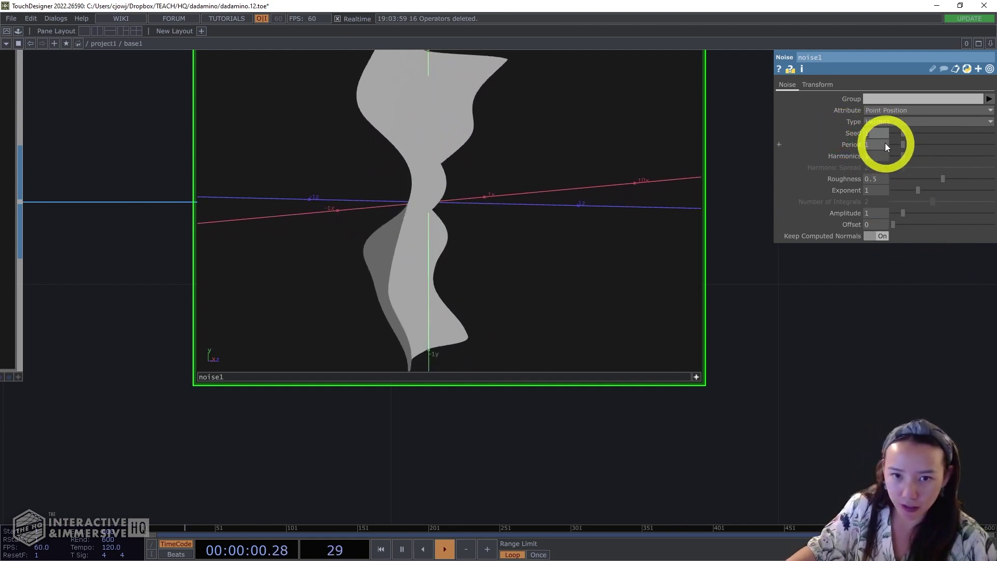
text(.)
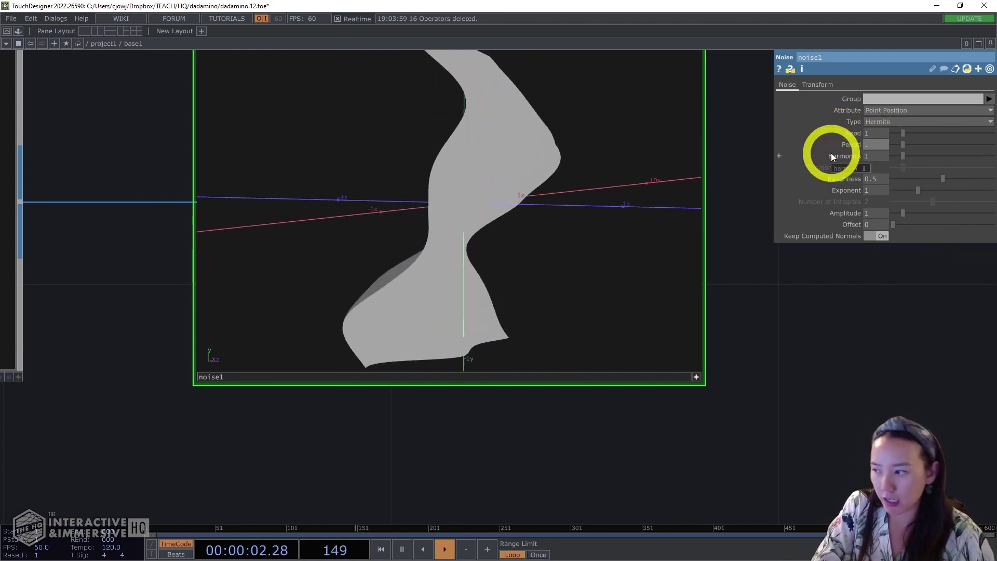
text(5)
click(815, 158)
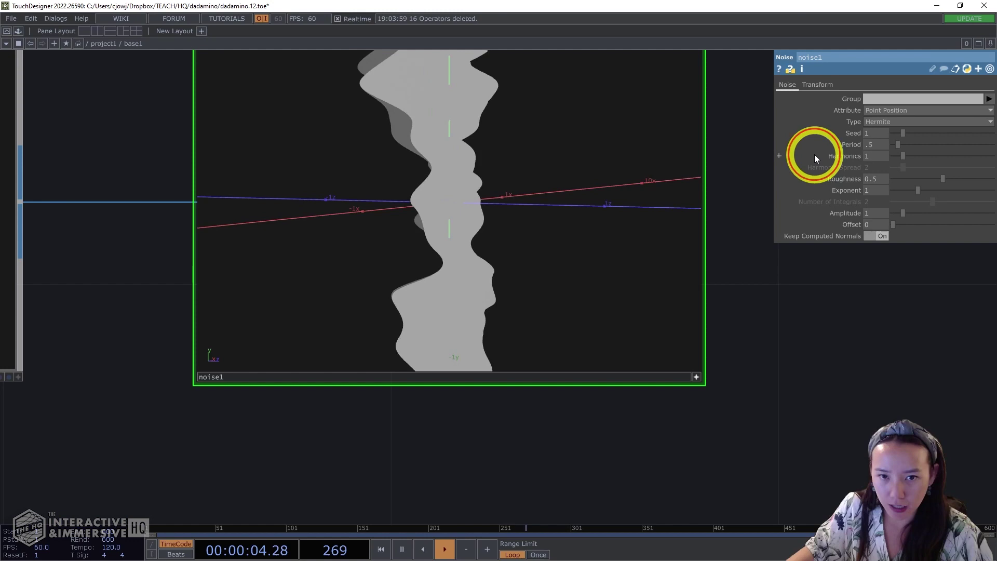
- Set both the harmonics and the roughness of the Noise SOP to 0
drag(875, 155, 847, 154)
text(0)
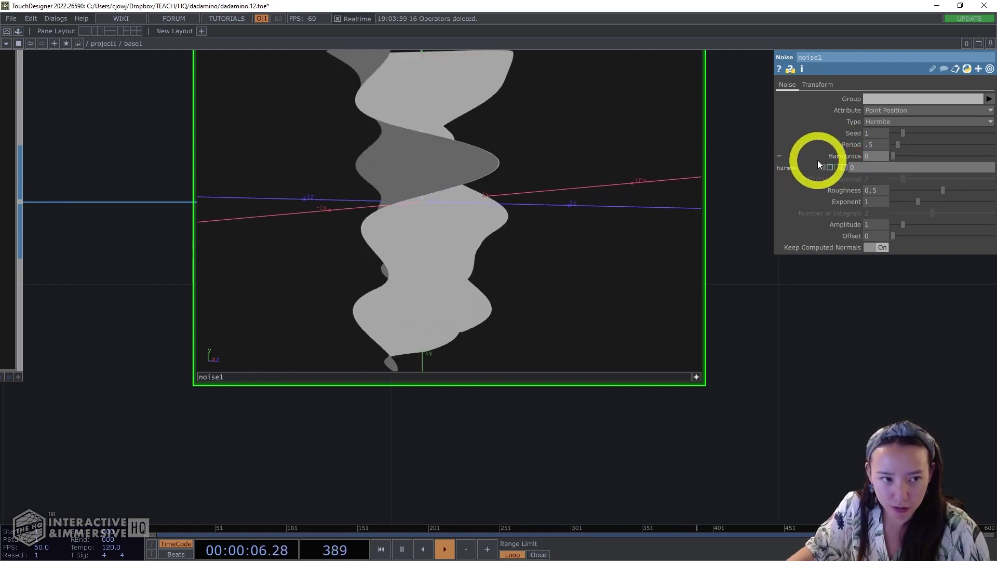
click(817, 160)
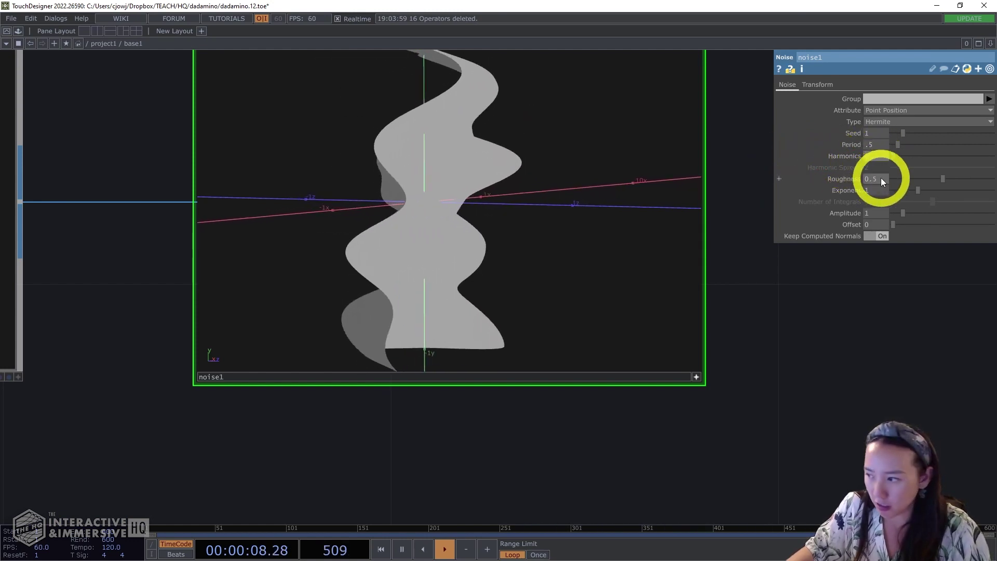
drag(881, 178, 735, 176)
text(0)
click(810, 174)
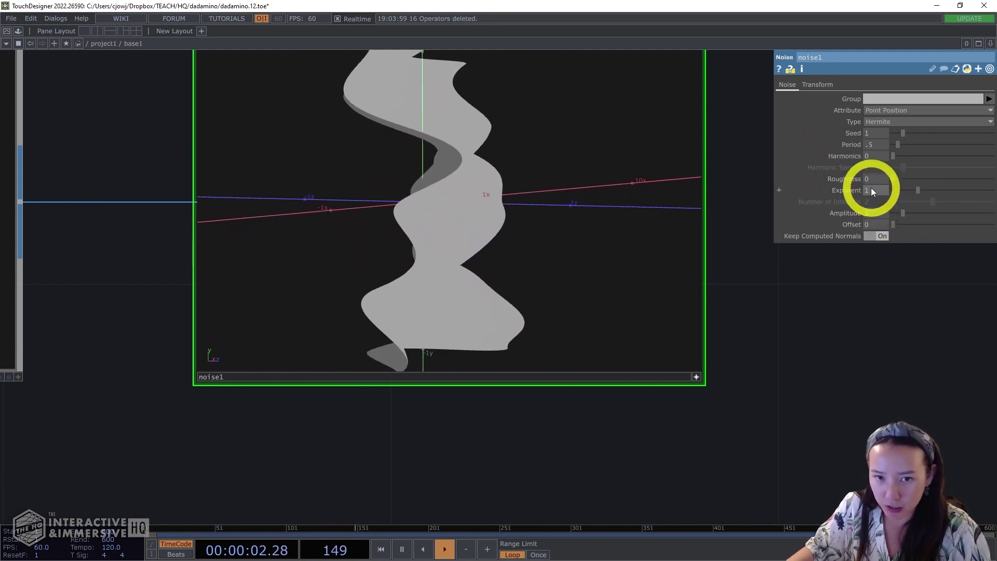
- Set the Noise SOP's exponent to .73 and its amplitude to .5
click(846, 193)
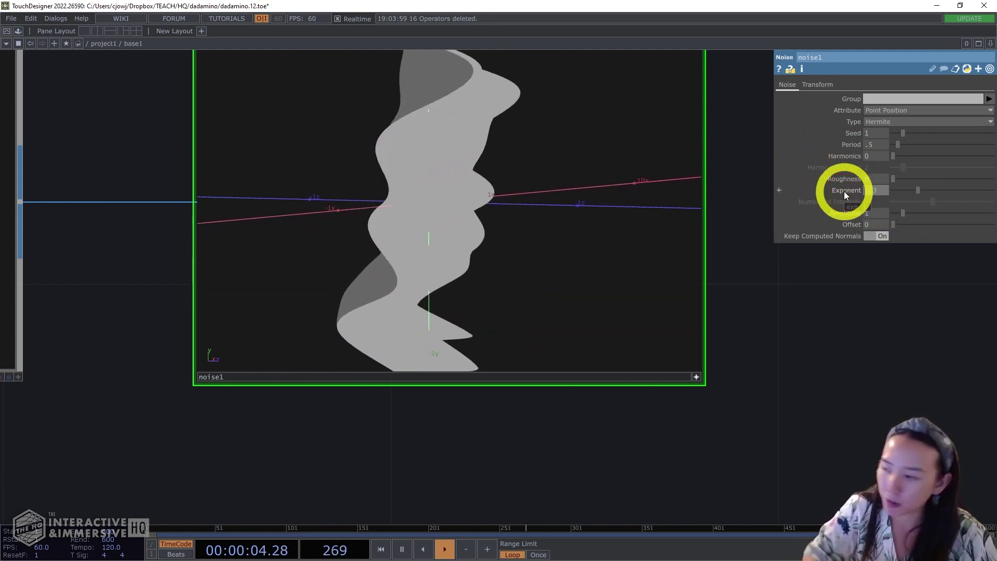
text(.73)
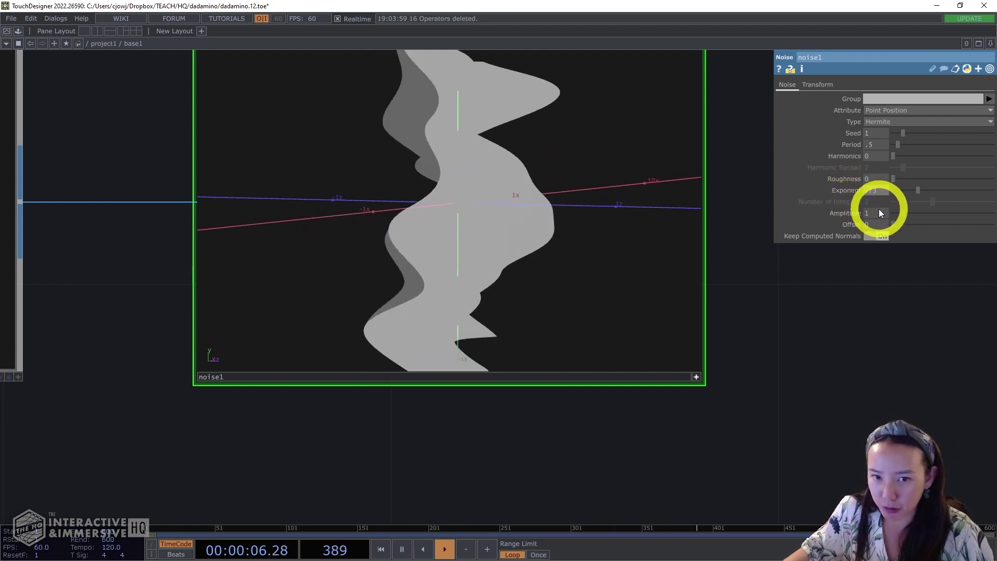
click(846, 214)
text(.5)
key(Return)
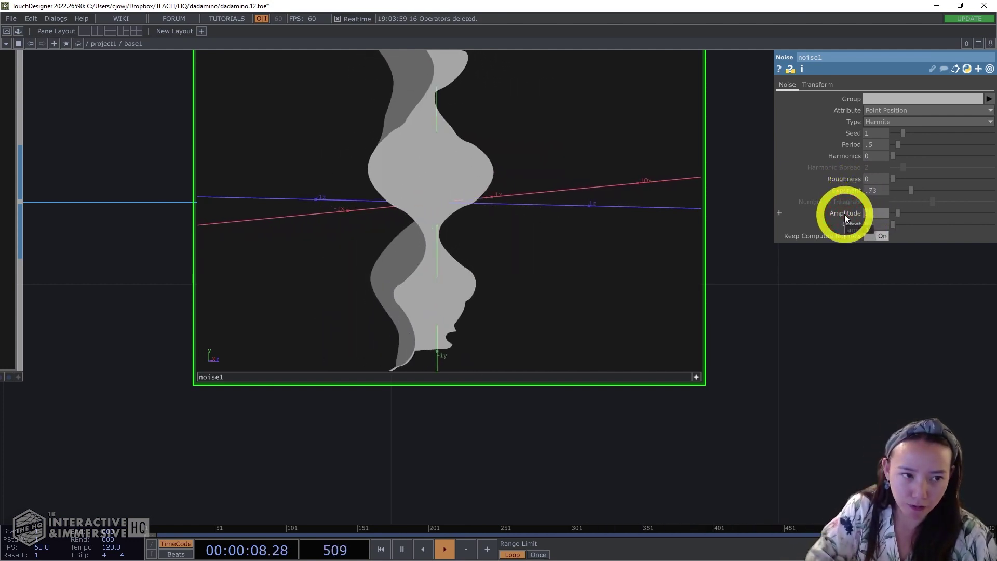
click(696, 377)
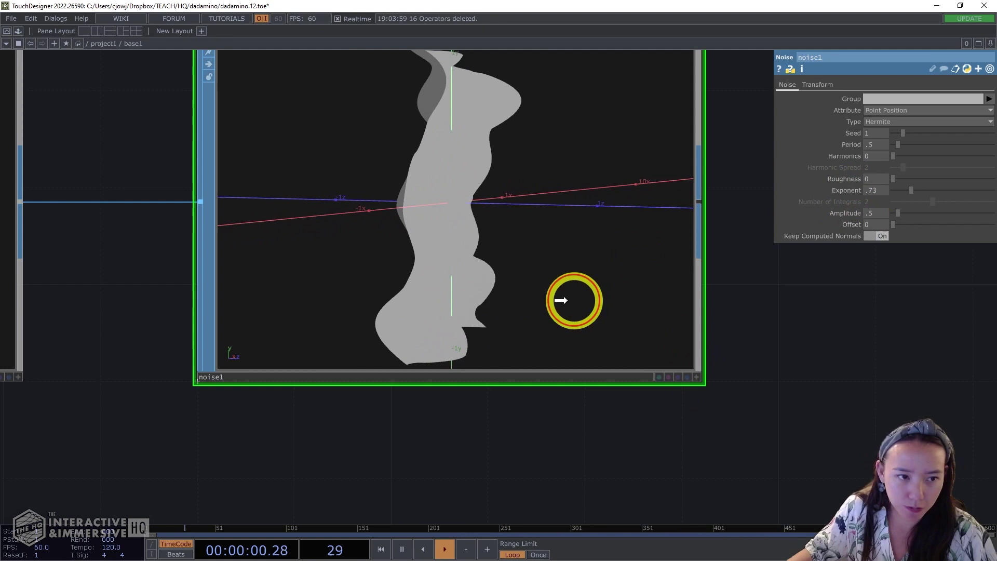
- Animate the Noise SOP's Z translation with the expression absTime.seconds*.1
drag(675, 326, 825, 327)
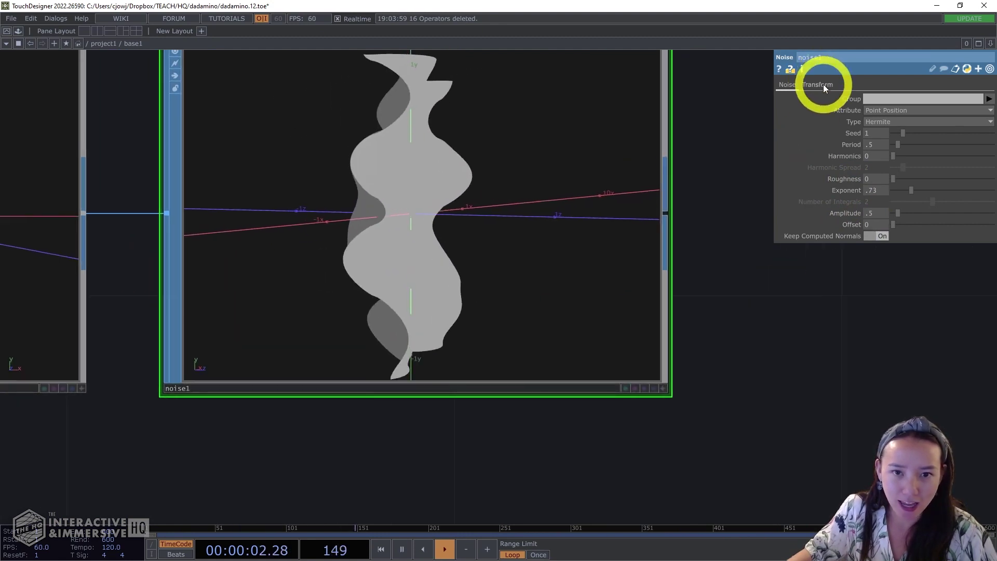
click(824, 85)
click(852, 123)
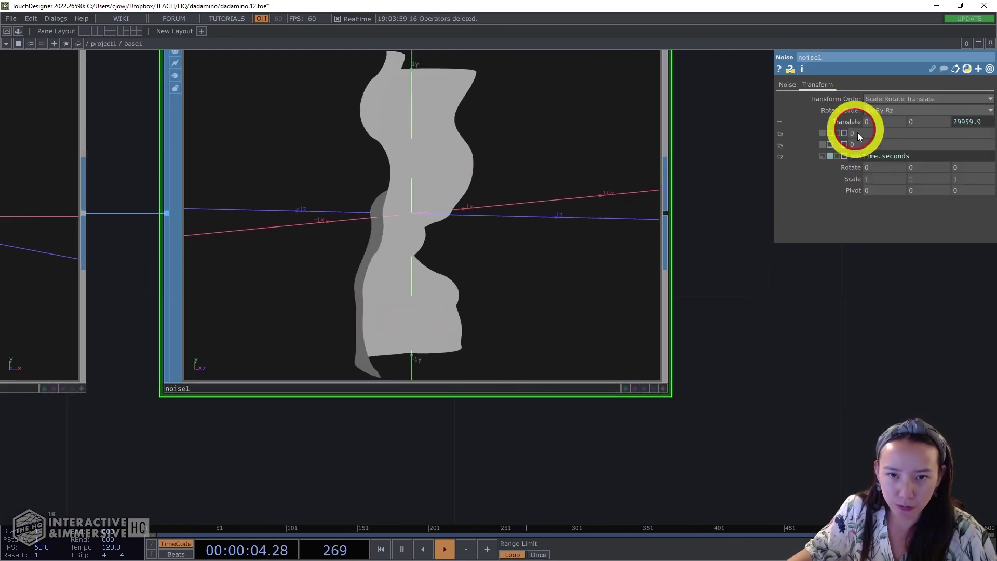
click(932, 157)
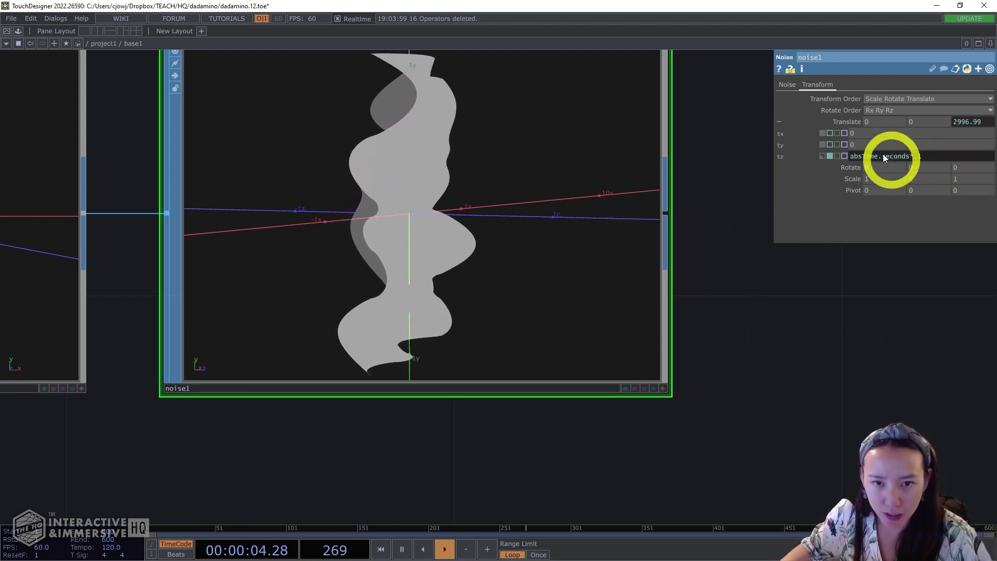
click(862, 145)
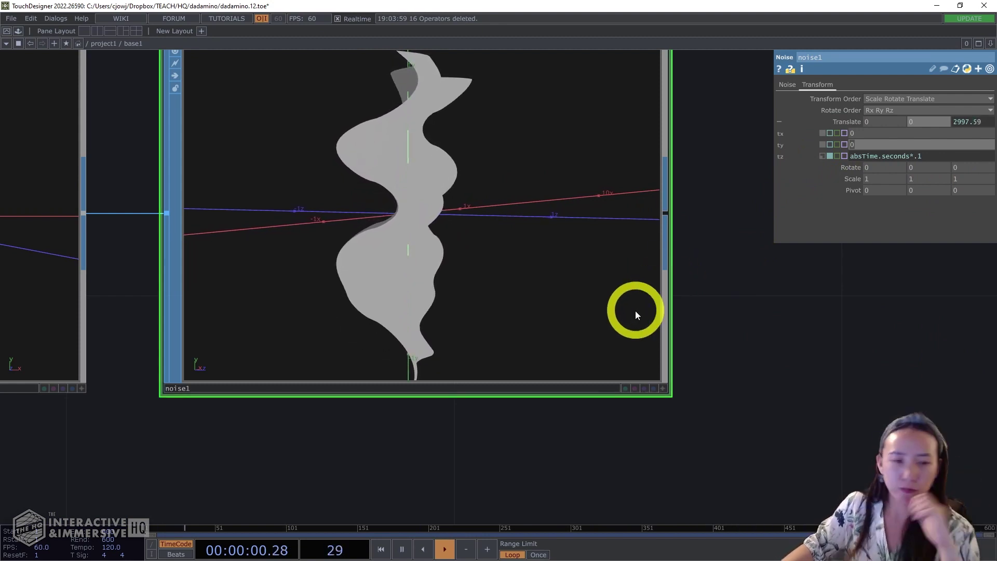
- Add a Null SOP connected to the output of noise1, placed beside it
click(666, 386)
mouse_move(516, 272)
mouse_down()
mouse_move(328, 264)
mouse_move(487, 282)
mouse_move(393, 272)
mouse_move(452, 278)
mouse_move(689, 370)
mouse_move(499, 289)
mouse_move(392, 269)
mouse_move(524, 267)
mouse_move(525, 276)
mouse_up()
click(664, 389)
drag(685, 312, 603, 291)
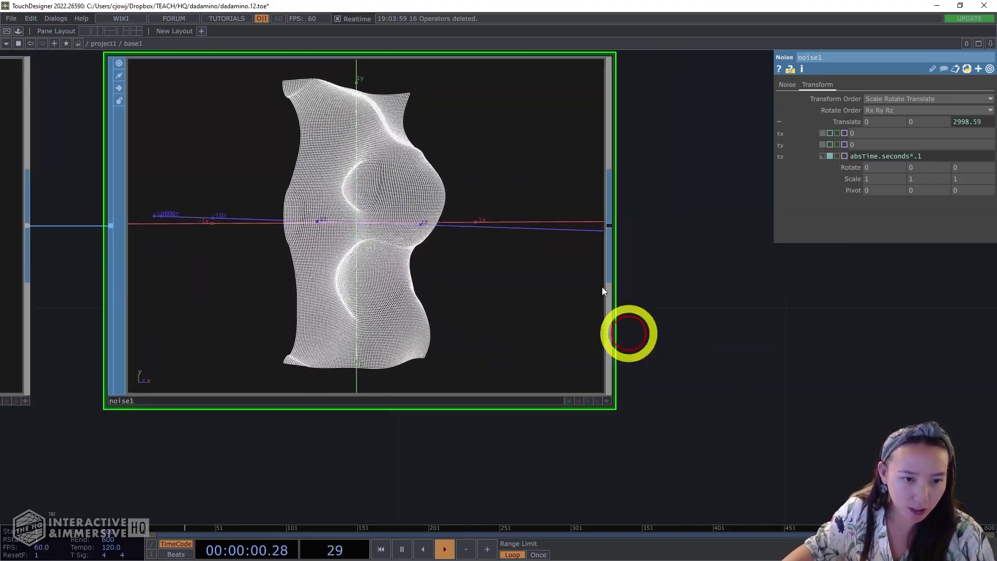
right_click(611, 223)
text(nul)
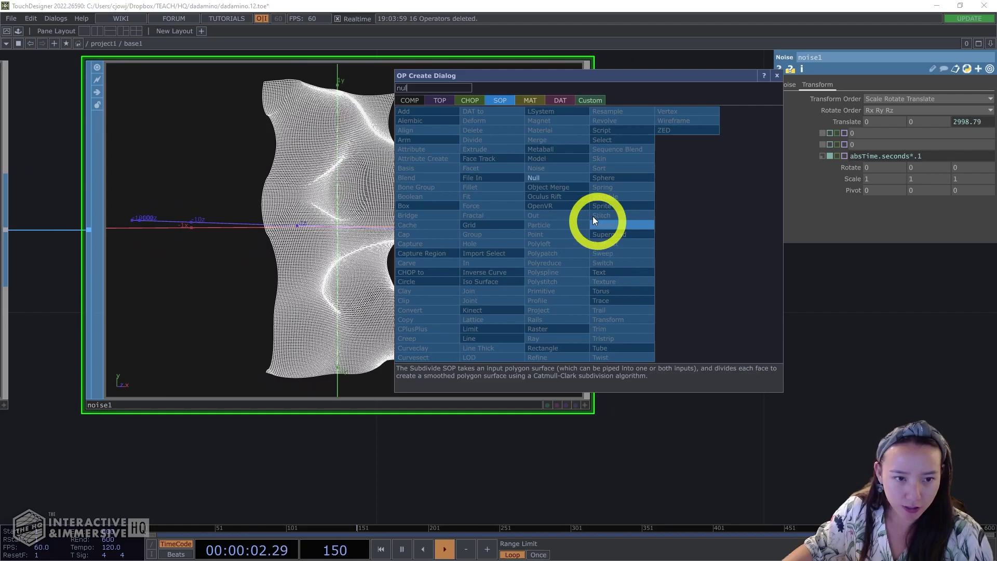
click(532, 179)
click(883, 260)
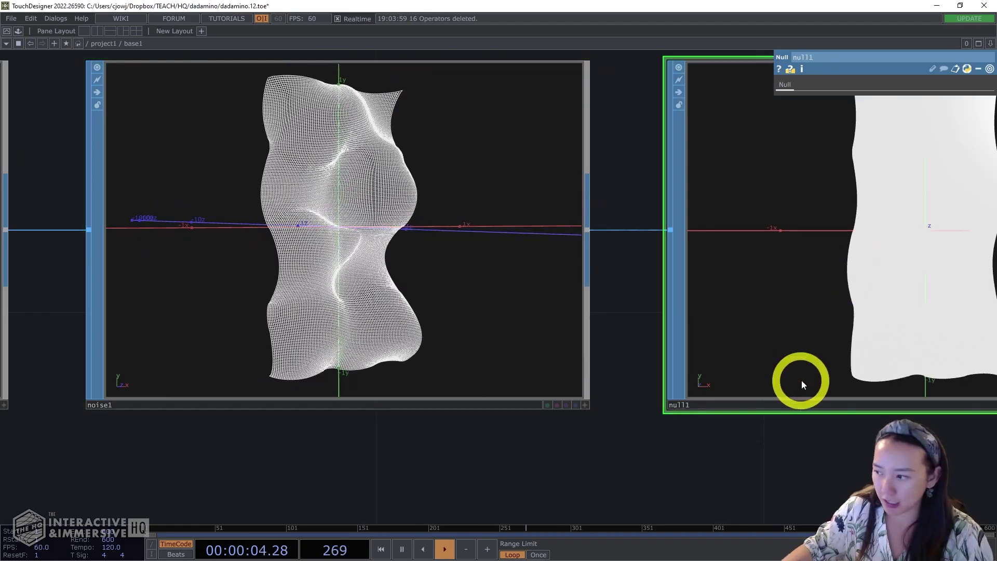
- Rename the new Null SOP as grid_inst
drag(809, 448, 651, 429)
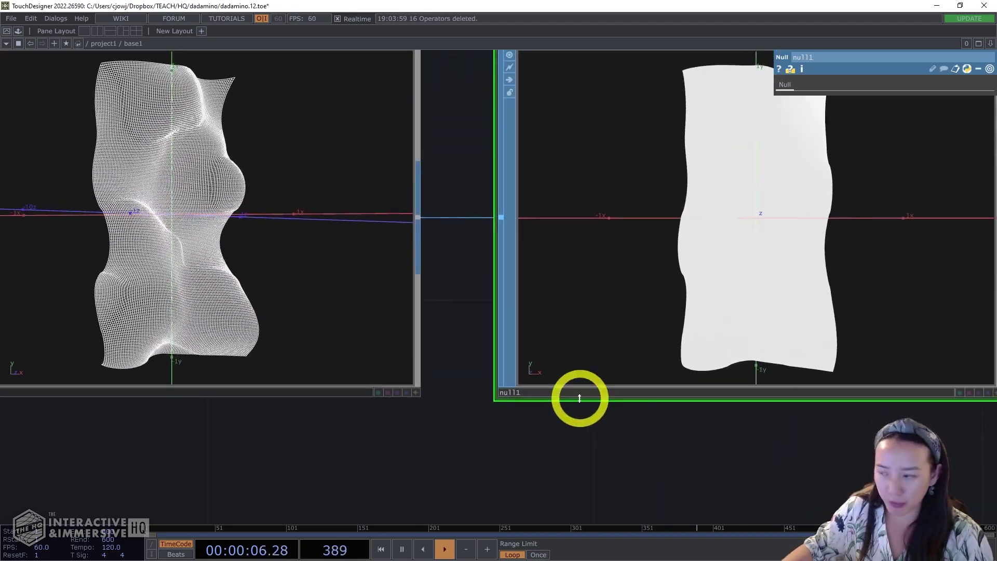
click(581, 396)
text(grid)
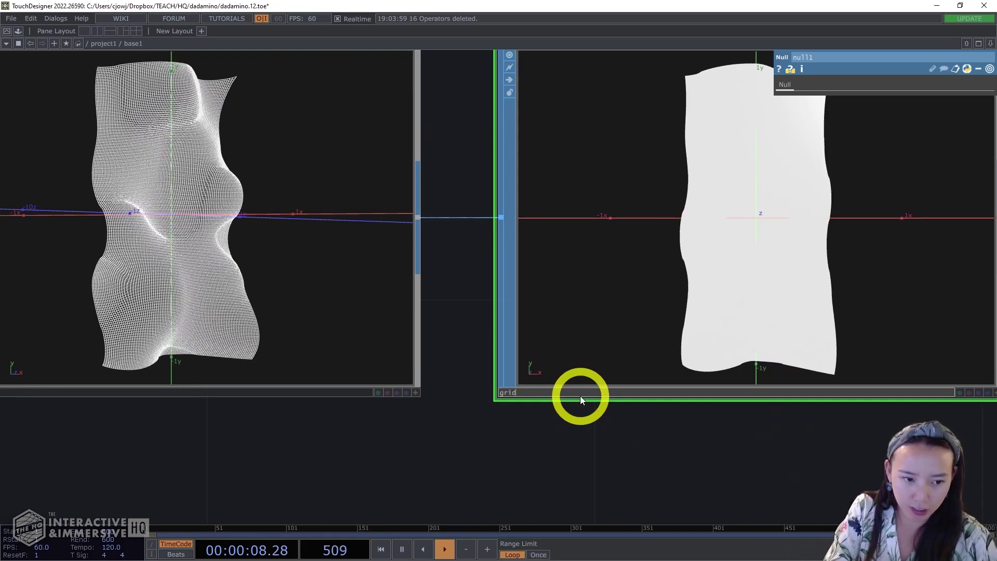
text(_inst)
key(Return)
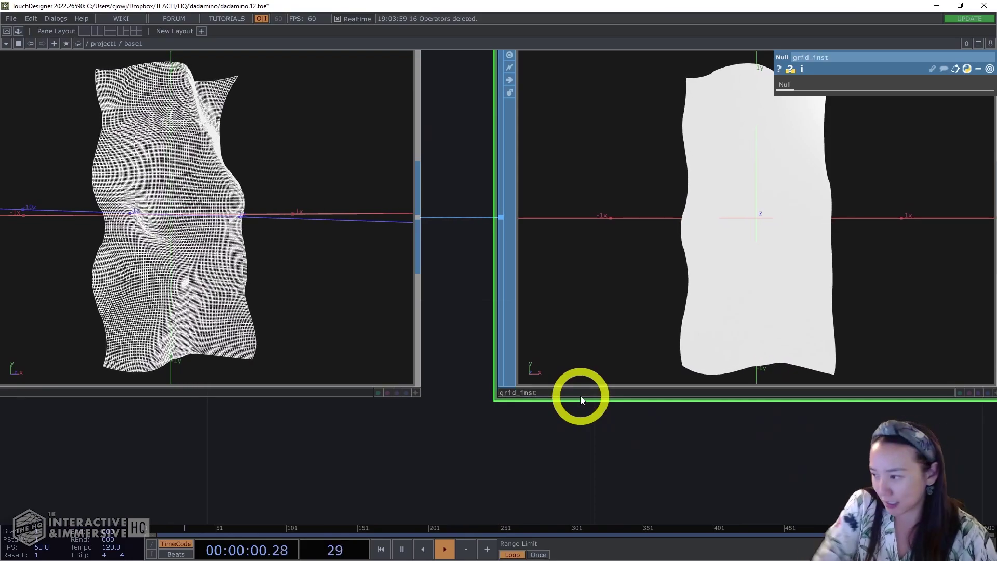
- Create a separate Line SOP and position it below the grid, noise and null chain
scroll(581, 396, down, 5)
drag(541, 451, 582, 348)
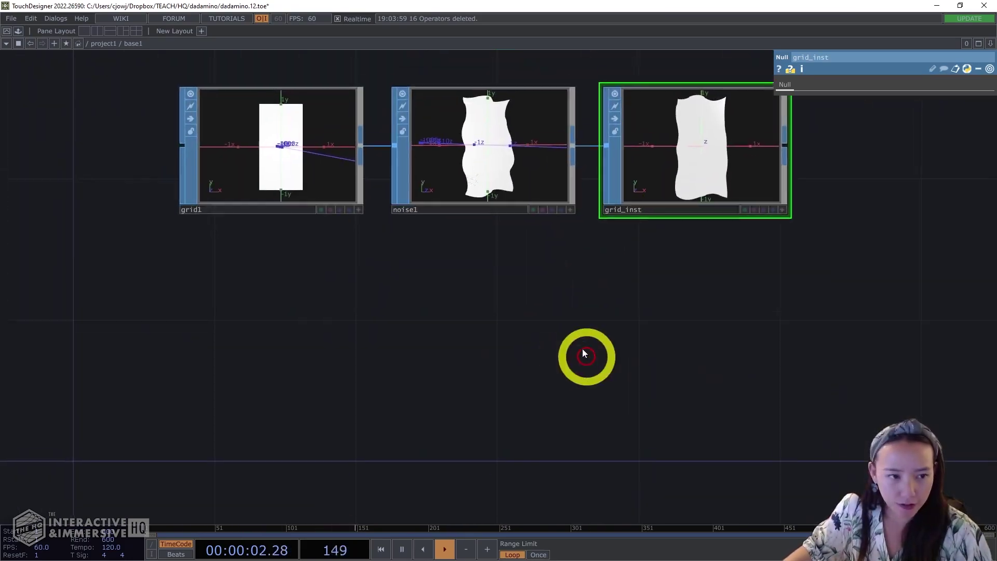
key(Tab)
text(n)
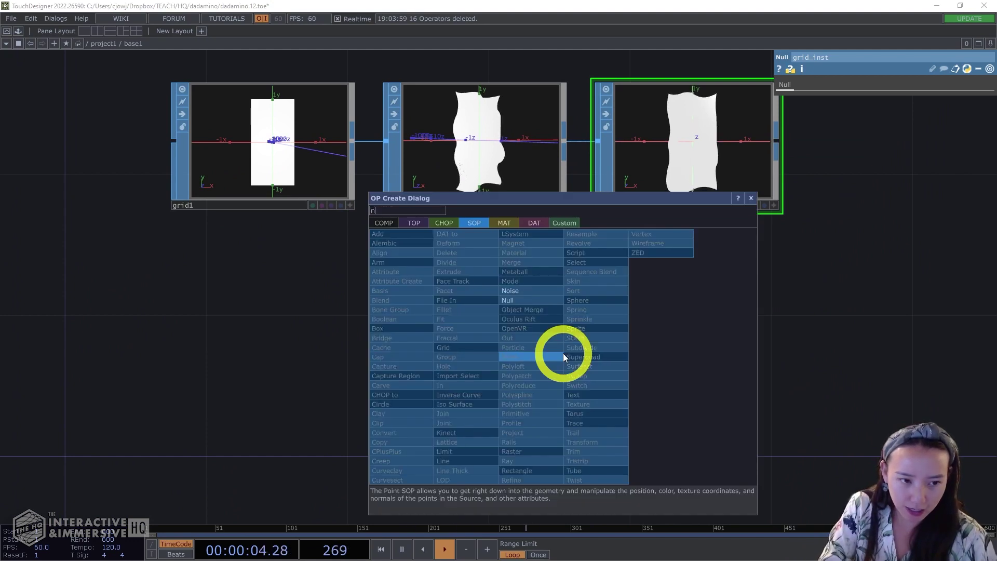
key(BackSpace)
text(line)
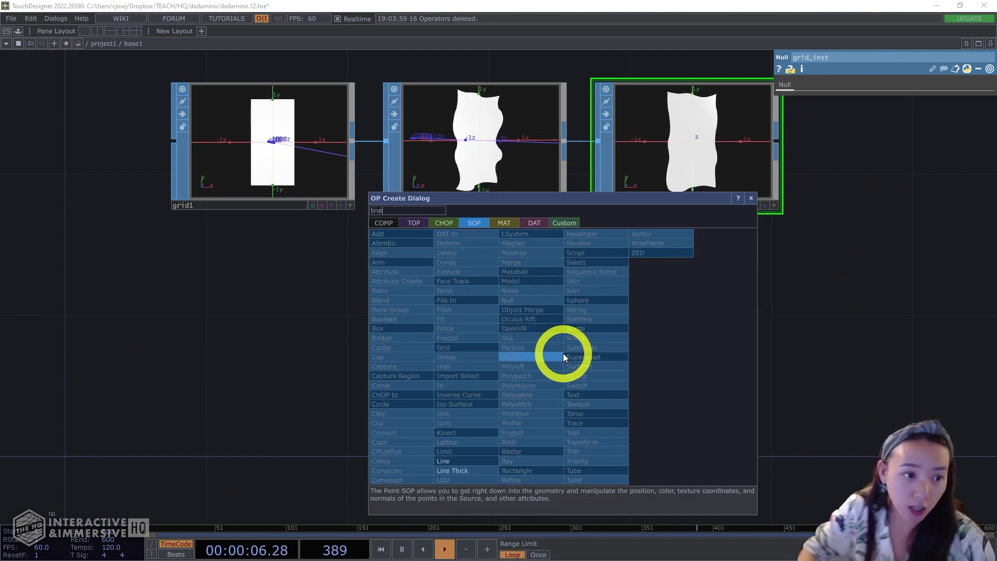
click(446, 461)
click(373, 325)
scroll(374, 322, up, 5)
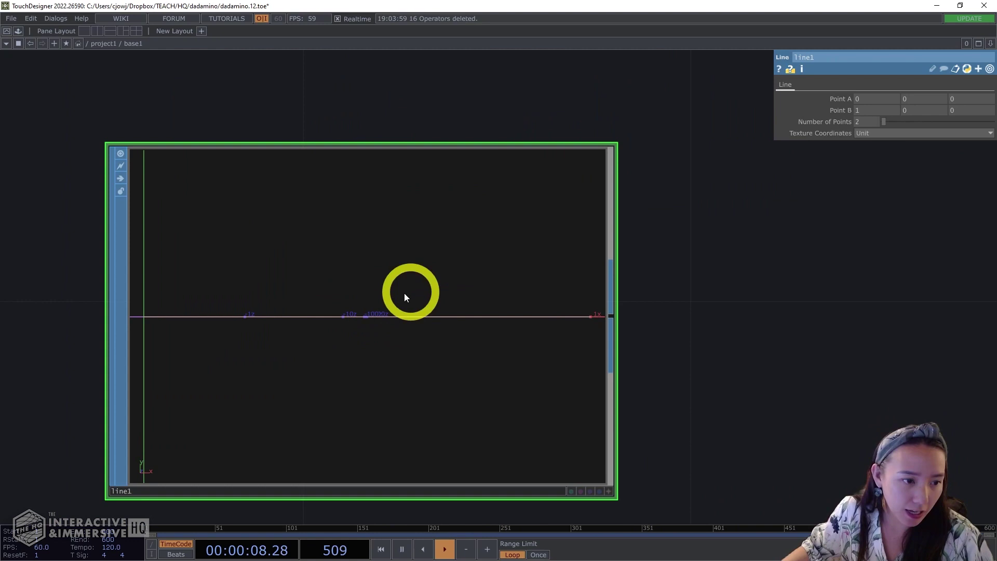
scroll(384, 290, down, 5)
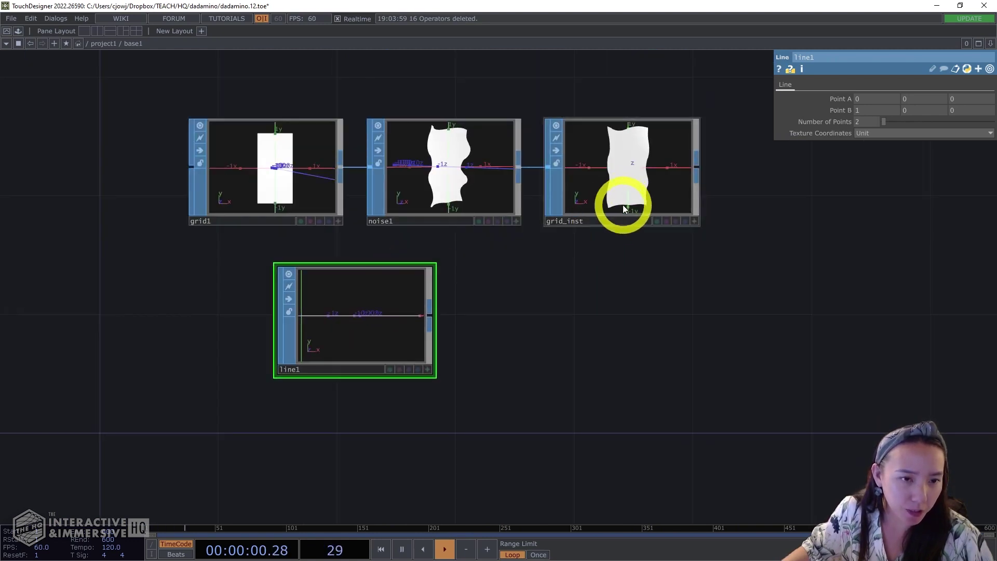
drag(418, 313, 410, 332)
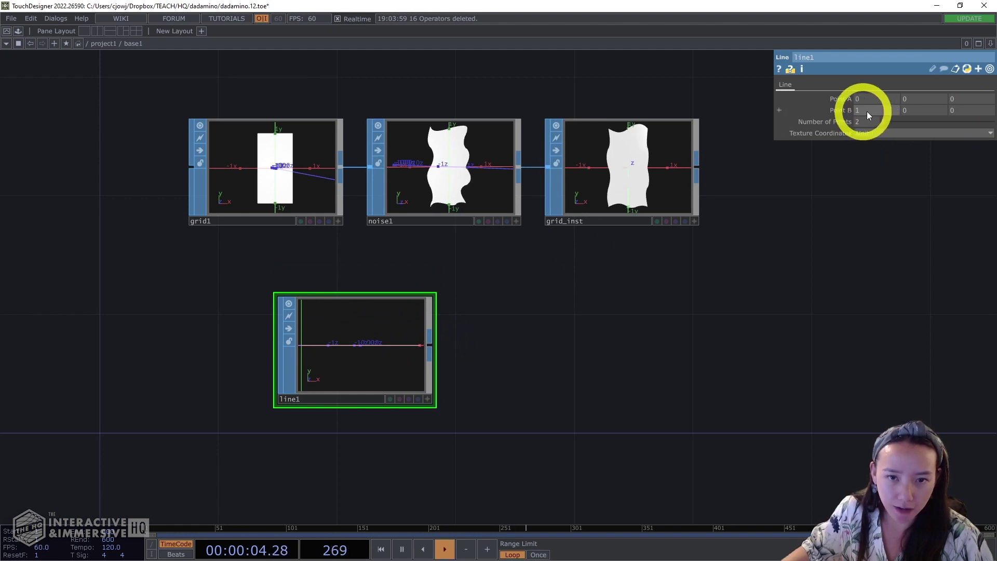
- Check the reference artwork in the browser and set the X value of the Line SOP's Point B to .01
drag(867, 112, 837, 118)
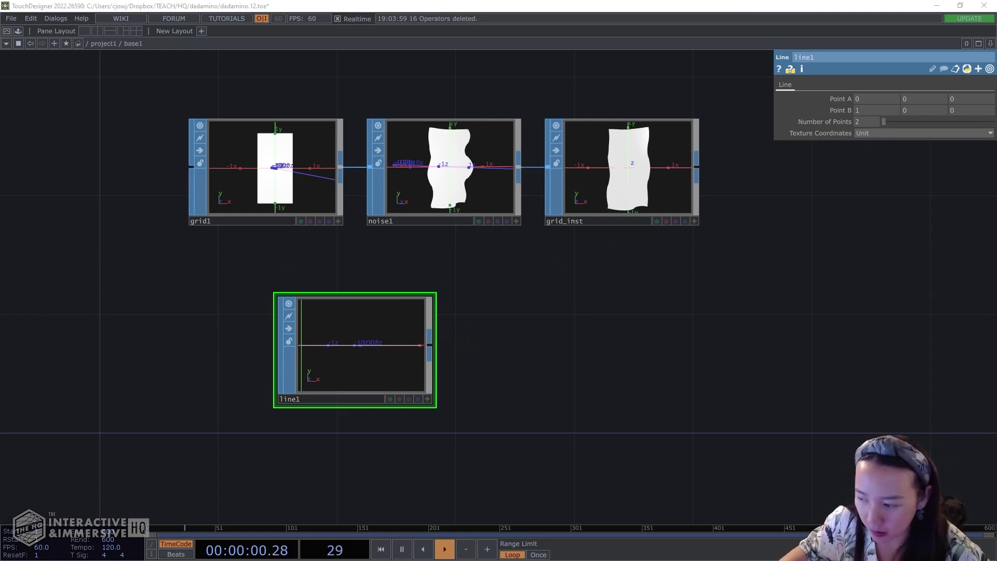
key(alt+Tab)
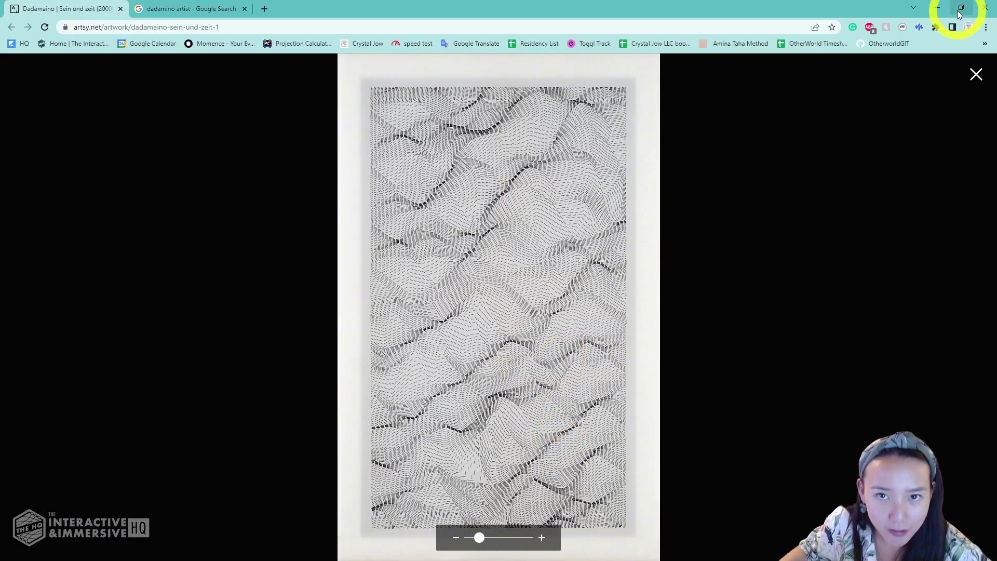
click(940, 9)
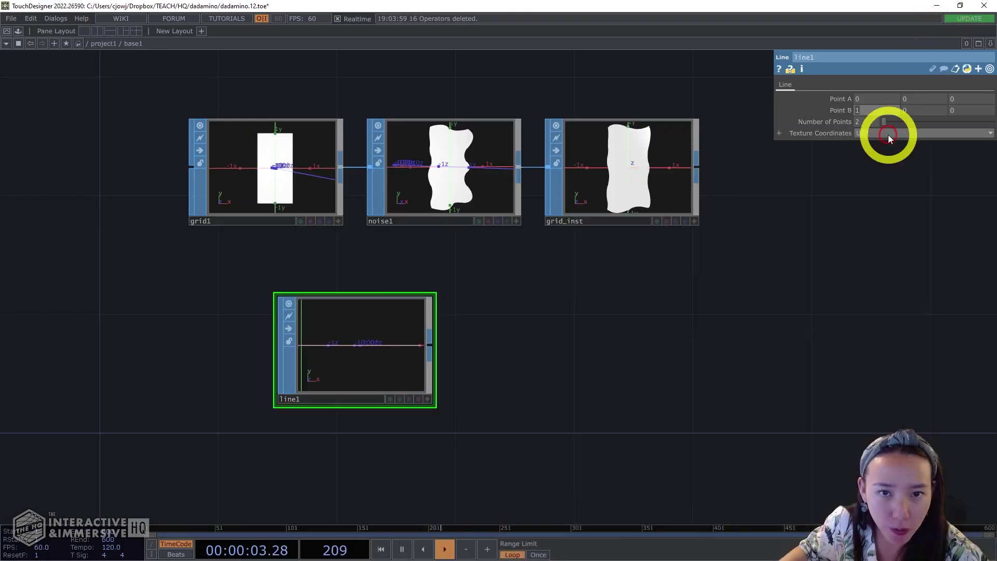
click(865, 111)
text(.01)
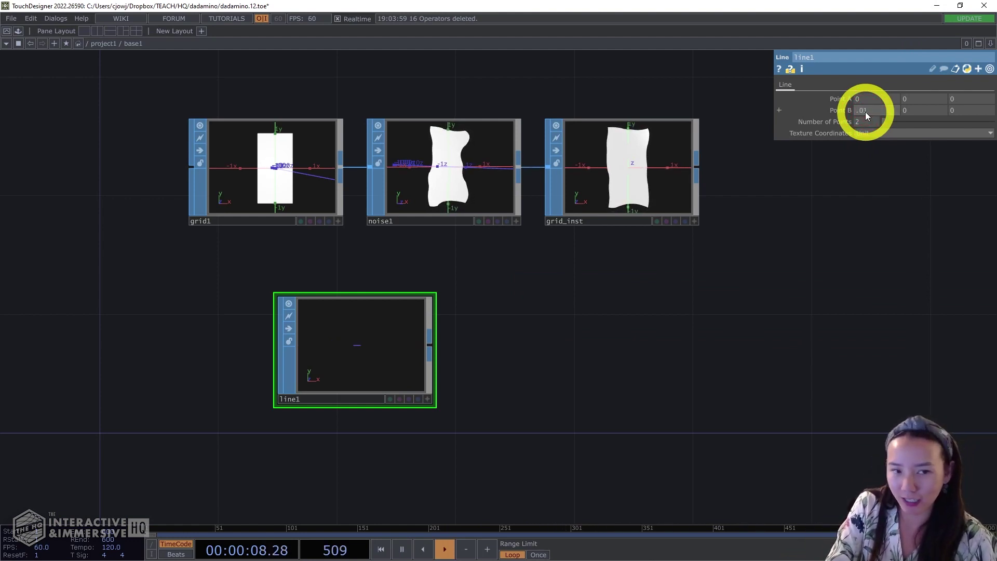
click(609, 335)
- Add a Geometry COMP fed by the output of the Line SOP
right_click(434, 348)
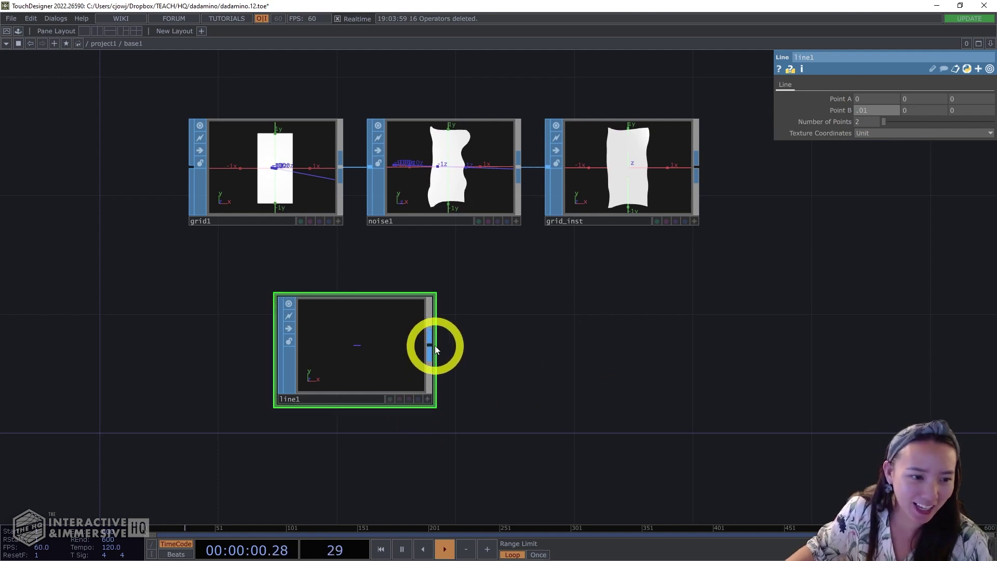
click(254, 216)
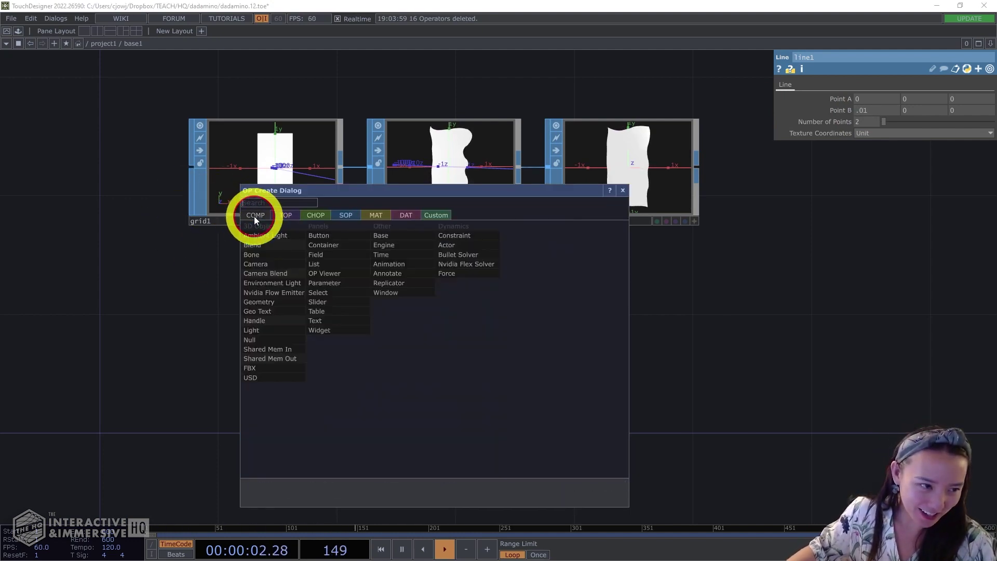
text(geo)
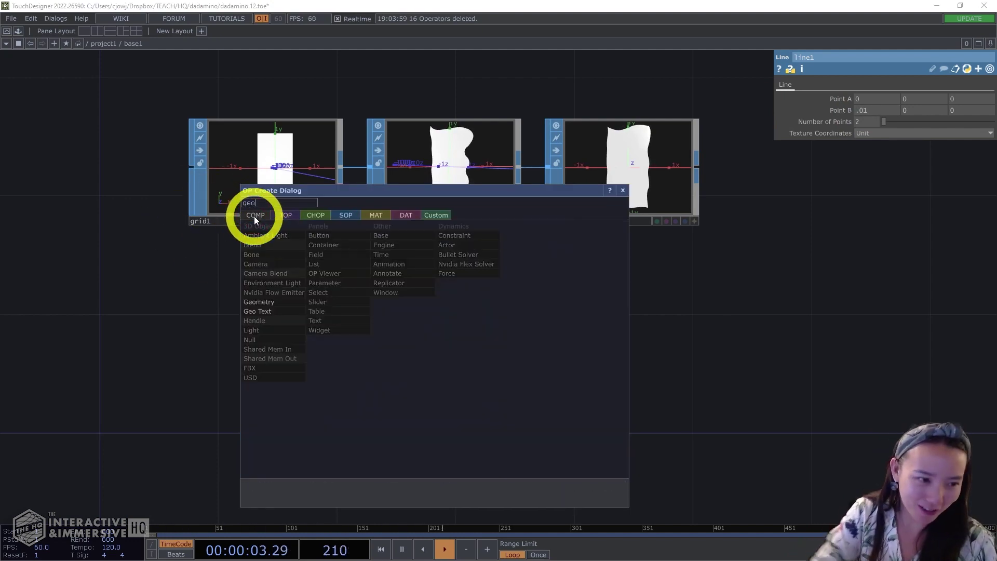
click(260, 302)
click(586, 349)
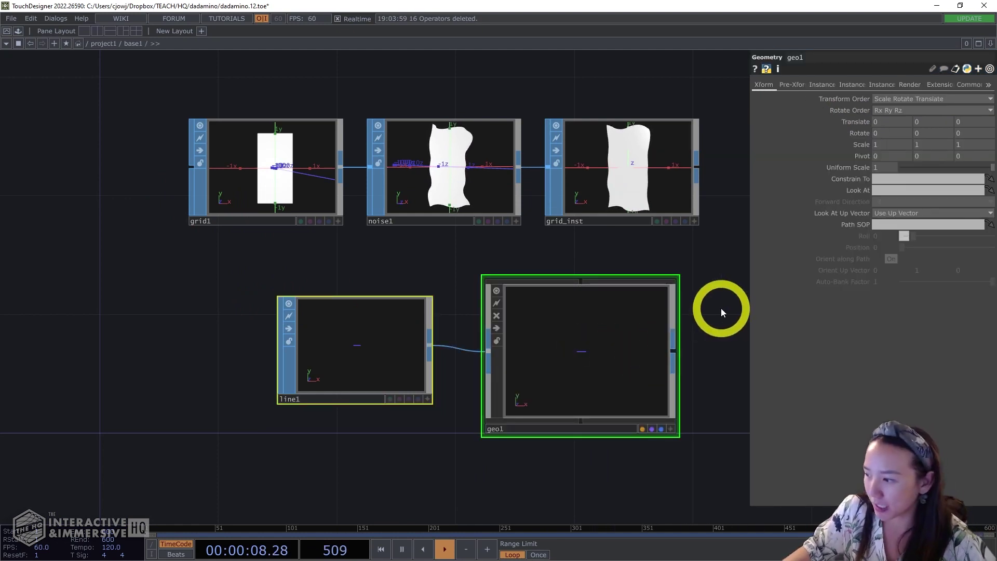
- Turn on instancing for geo1 and assign grid_inst as its Translate OP
click(831, 85)
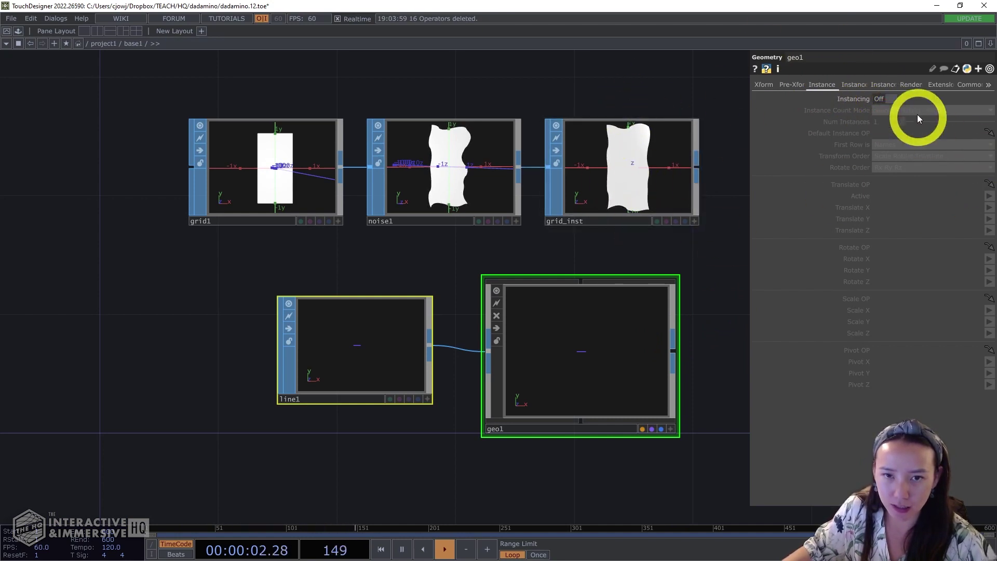
click(888, 98)
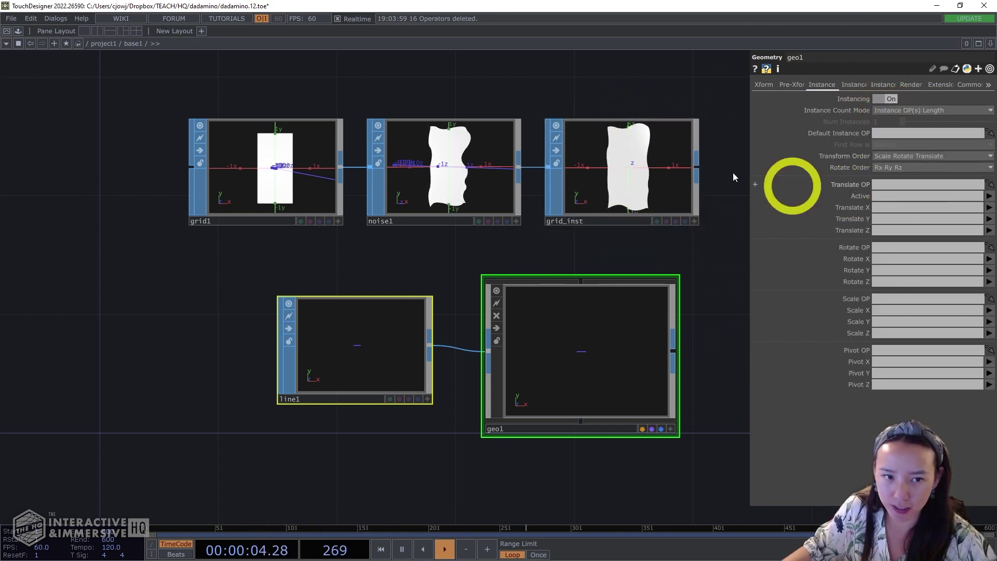
drag(667, 169, 864, 185)
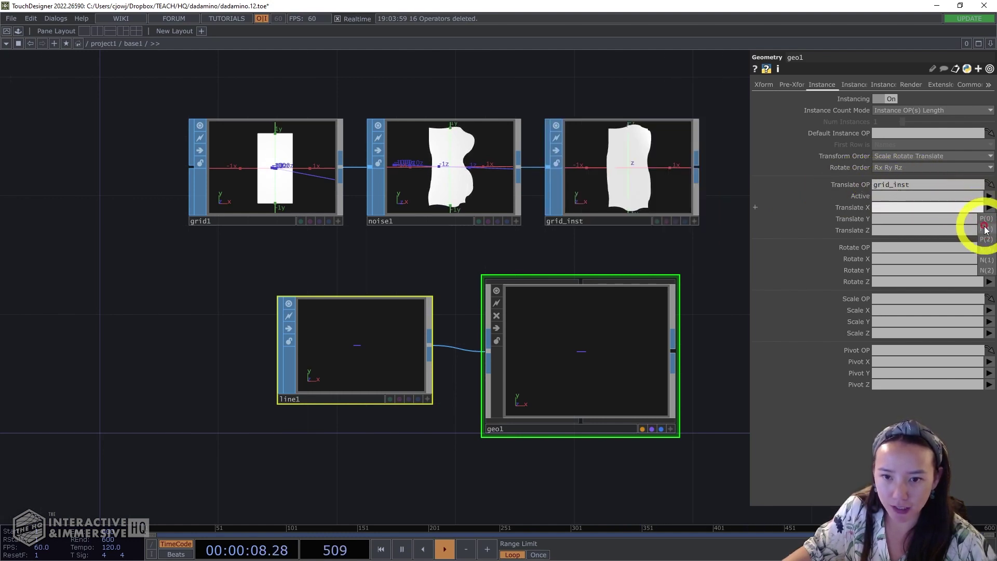
- Map the instance Translate X, Y and Z of geo1 to P(0), P(1) and P(2)
click(989, 219)
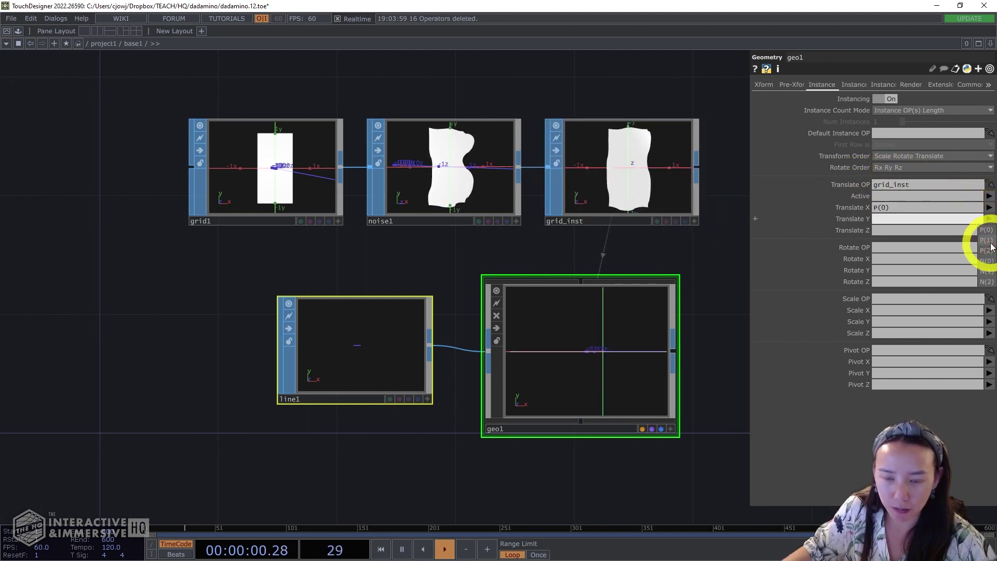
click(988, 241)
click(989, 231)
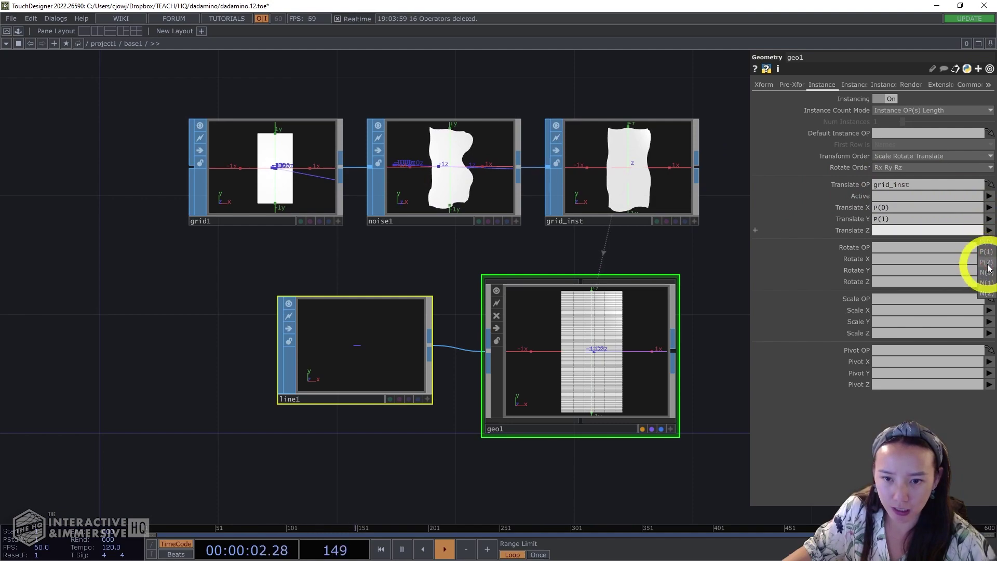
click(987, 263)
- Examine the instanced lines in geo1 close up and as a whole
scroll(659, 351, up, 6)
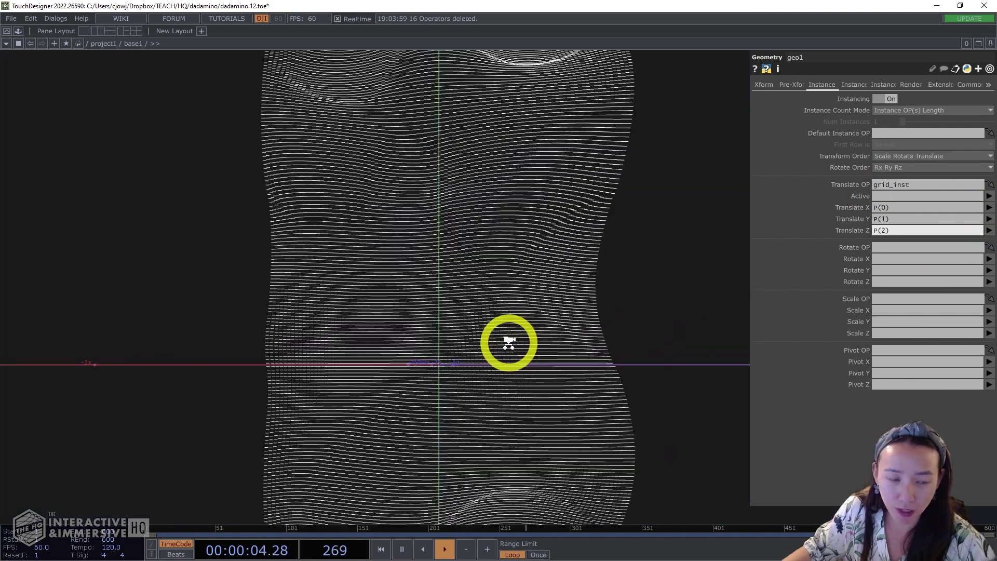
scroll(508, 332, down, 6)
scroll(483, 341, up, 2)
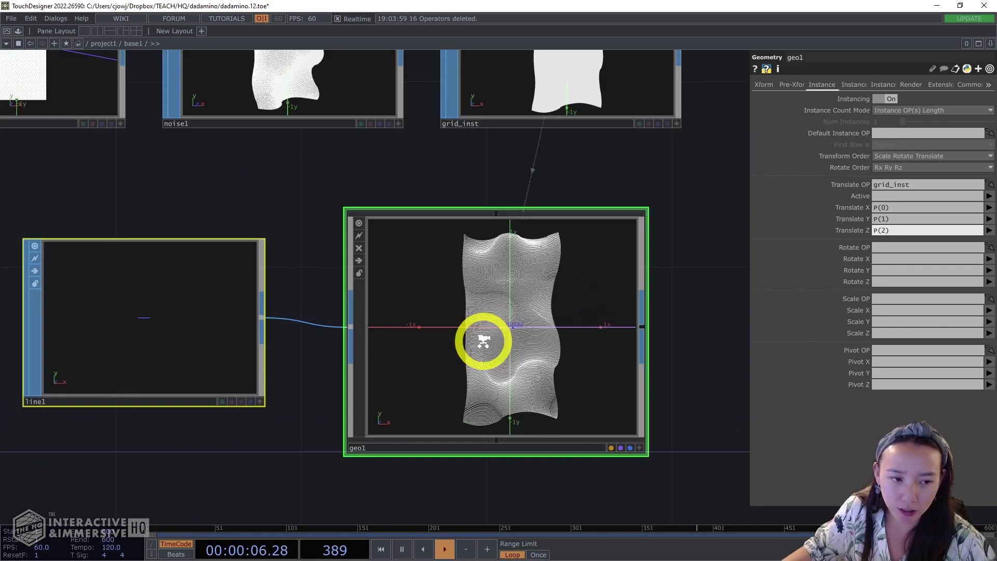
scroll(547, 248, up, 3)
scroll(549, 133, down, 5)
scroll(580, 234, up, 5)
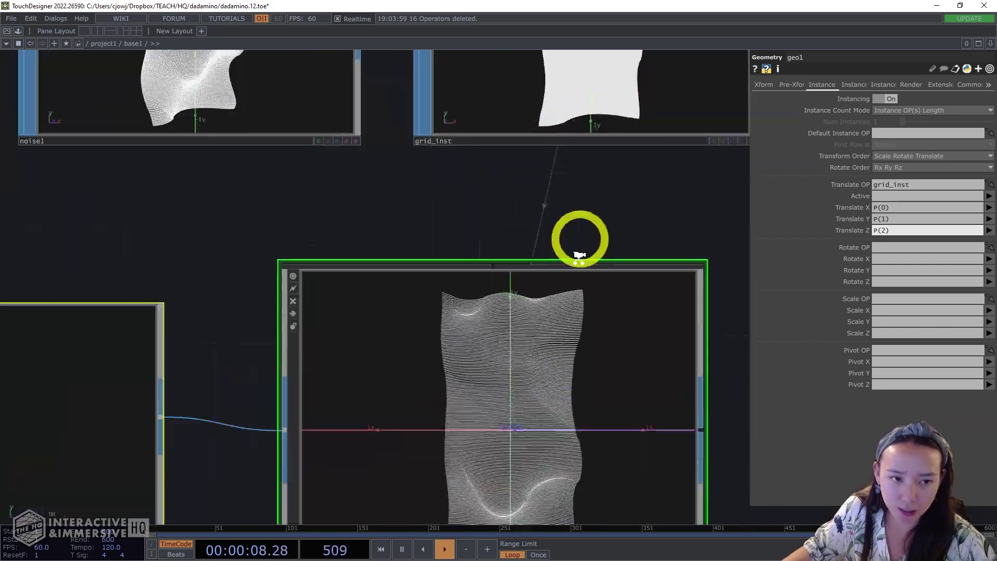
drag(591, 157, 594, 76)
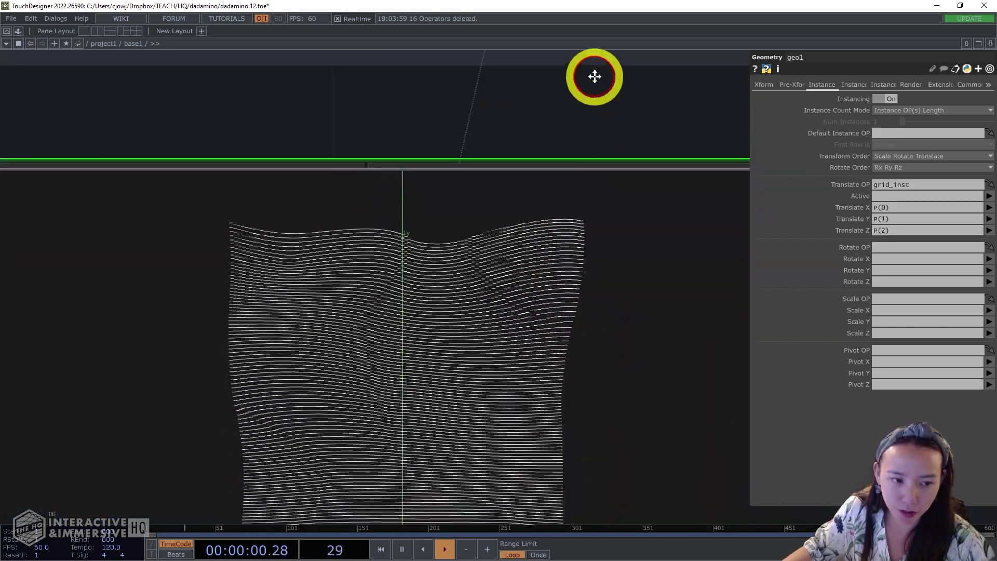
scroll(483, 333, up, 6)
scroll(494, 259, down, 3)
scroll(493, 258, down, 2)
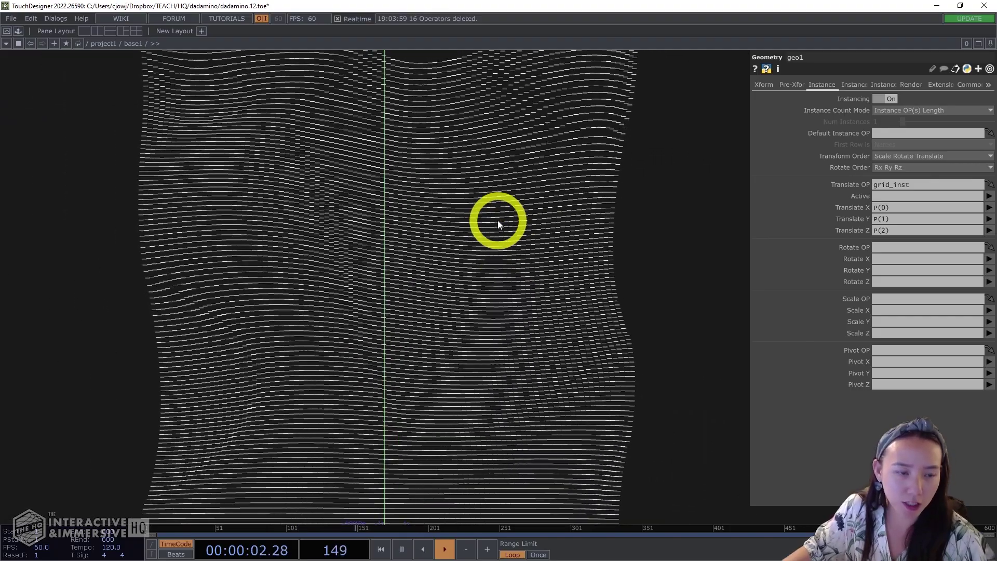
scroll(513, 210, down, 5)
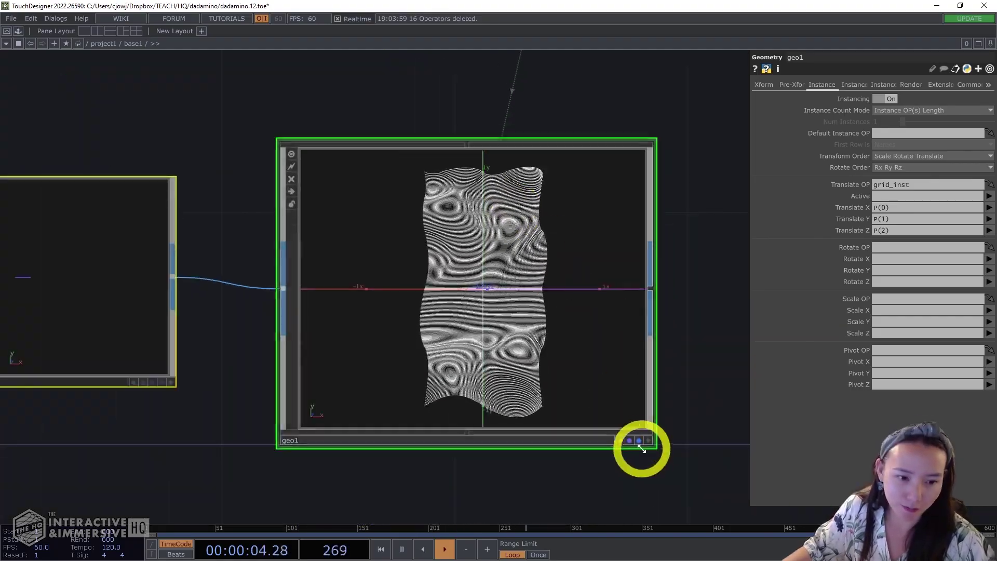
click(649, 441)
drag(670, 401, 546, 374)
click(552, 445)
- Add a Camera COMP beside geo1 and set its Z translation to 1
scroll(641, 401, down, 2)
scroll(545, 374, down, 3)
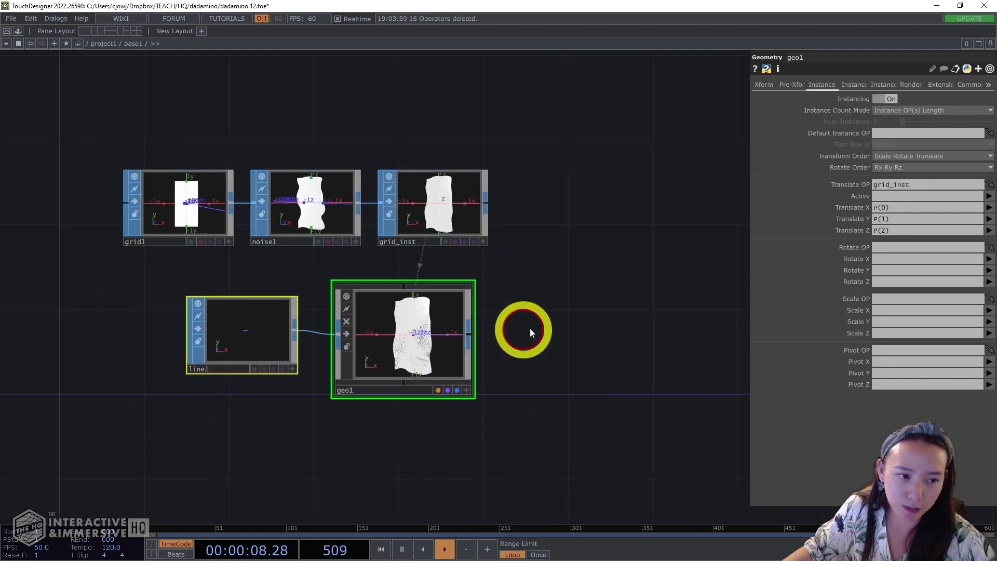
key(Tab)
text(ca)
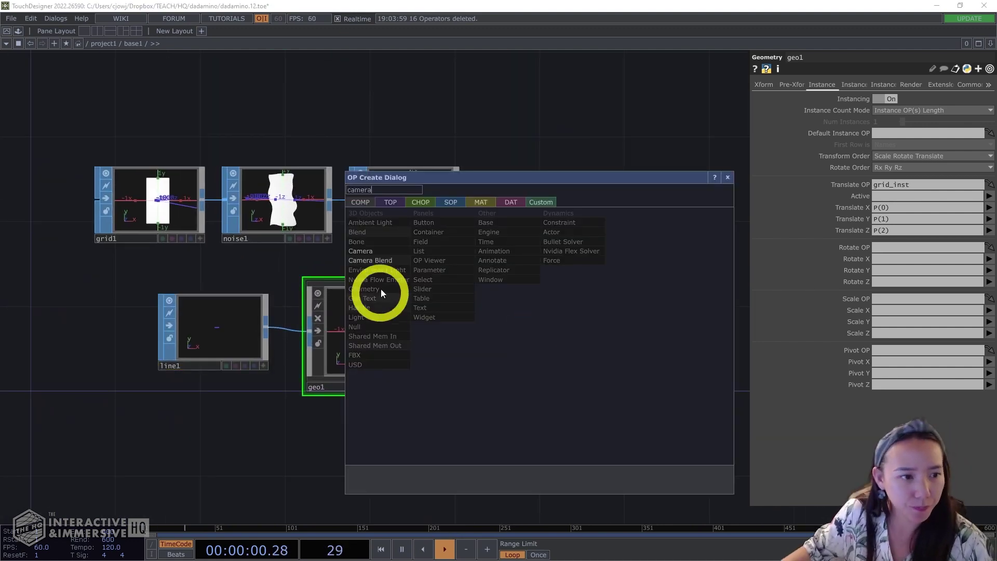
click(360, 251)
click(577, 316)
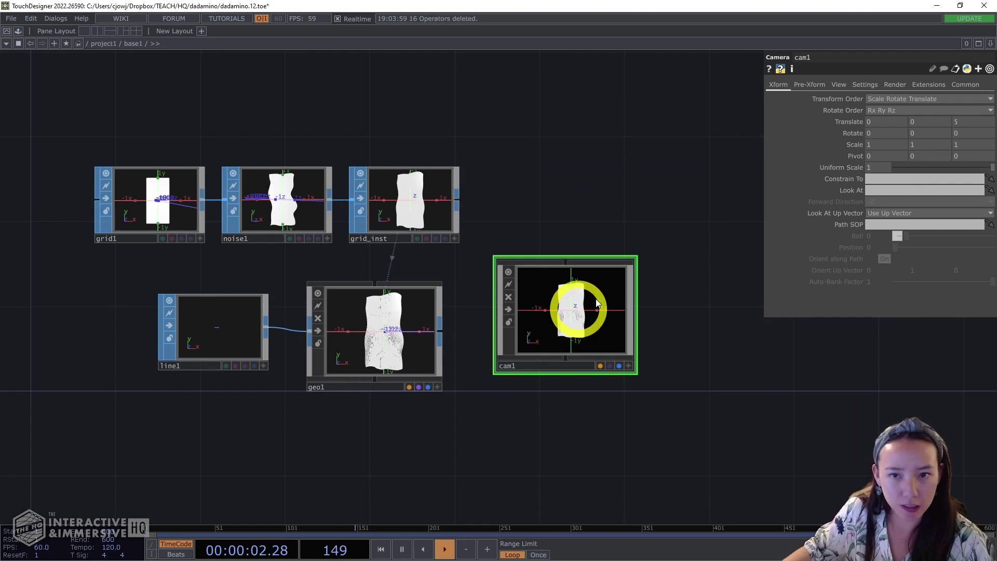
click(920, 133)
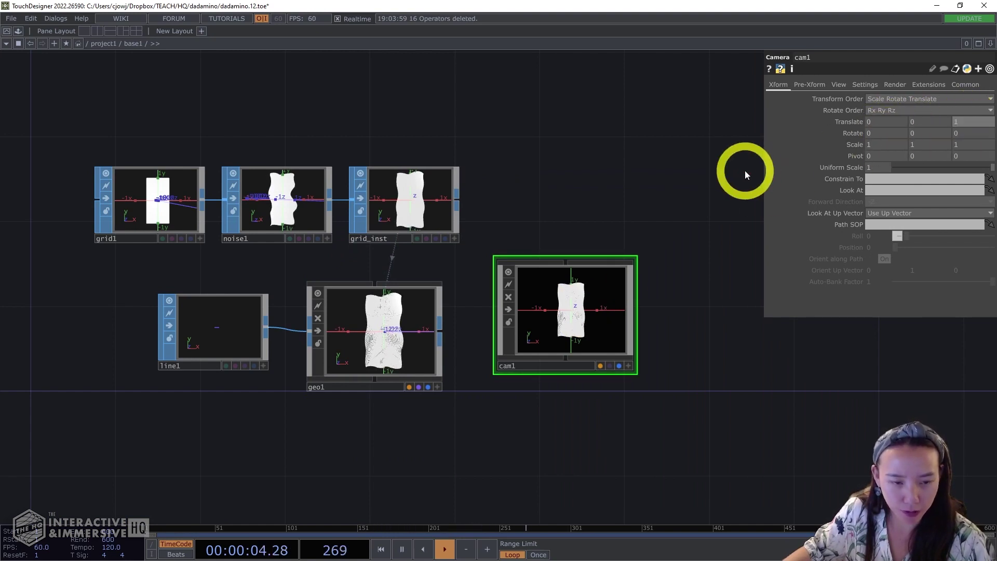
- Add a Render TOP below cam1 to render the instanced geometry and inspect its output close up
key(Return)
drag(680, 240, 667, 80)
drag(639, 307, 639, 310)
key(Tab)
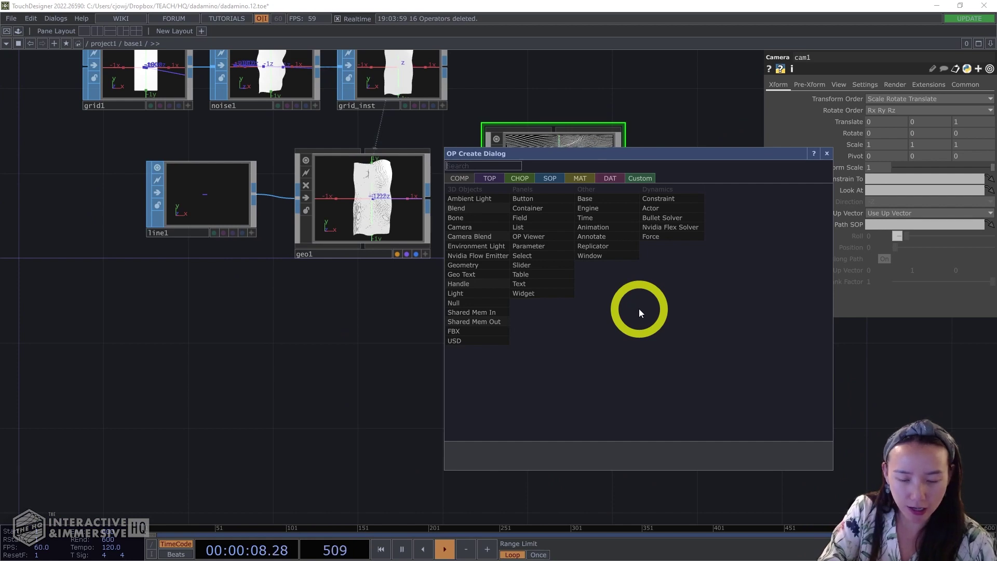
text(render)
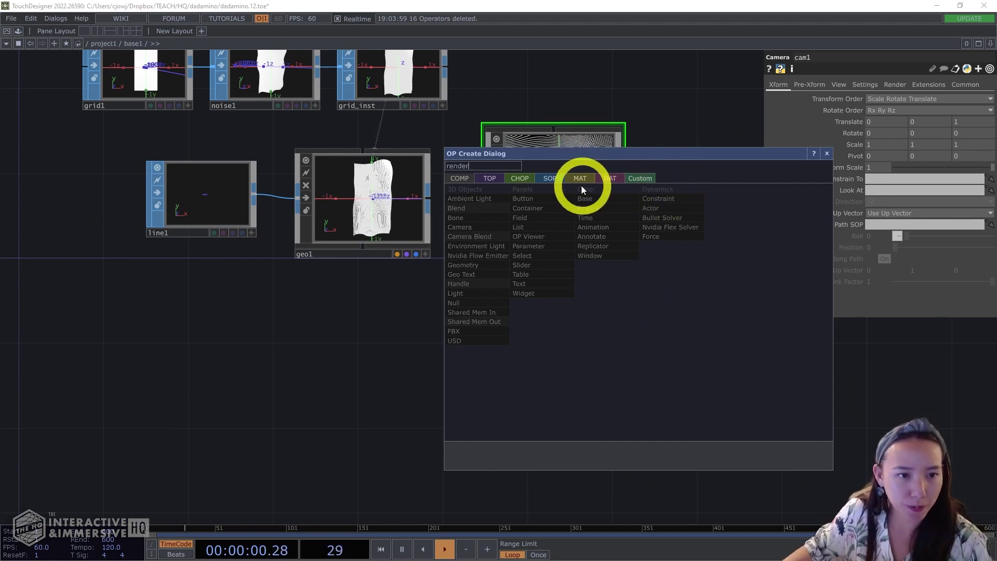
click(493, 178)
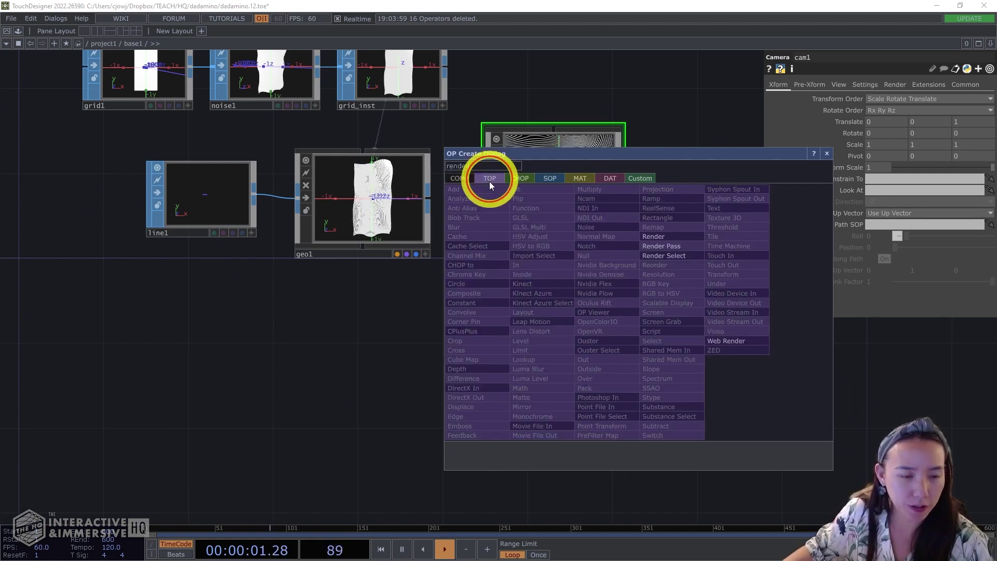
click(653, 236)
click(553, 379)
scroll(597, 379, up, 10)
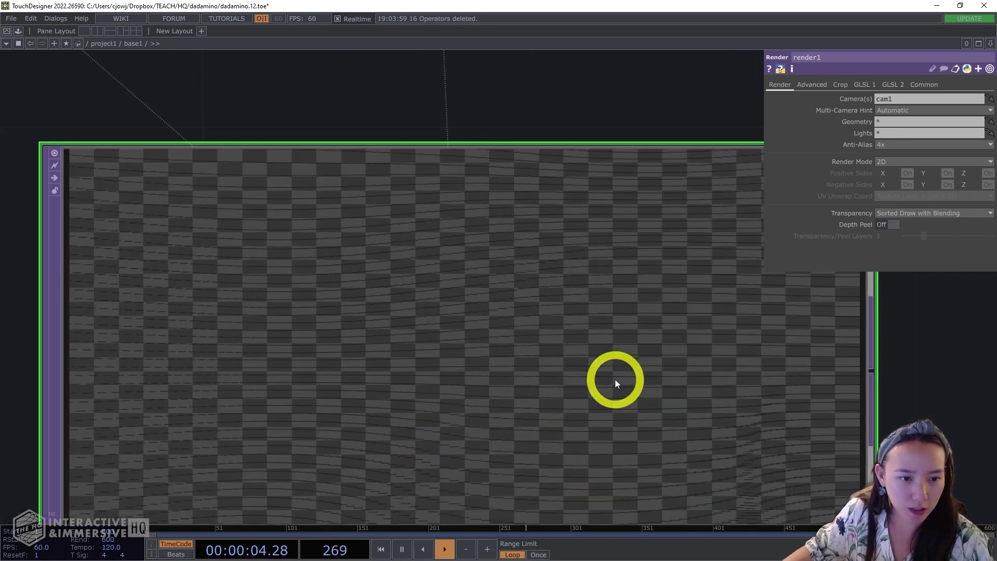
scroll(593, 368, up, 3)
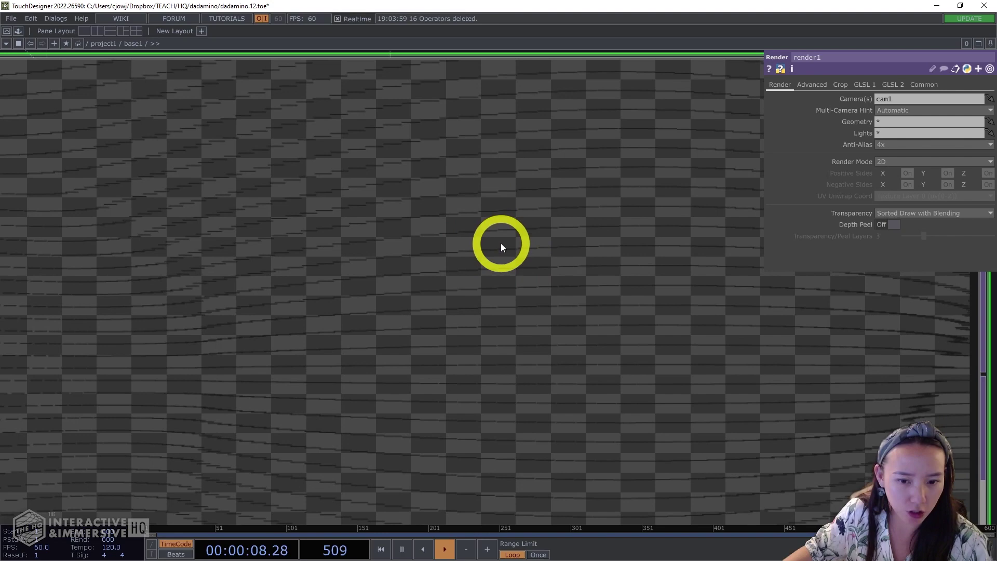
scroll(500, 245, down, 12)
- Connect a Null TOP after render1, name it OUT, and display it as the network background
right_click(556, 251)
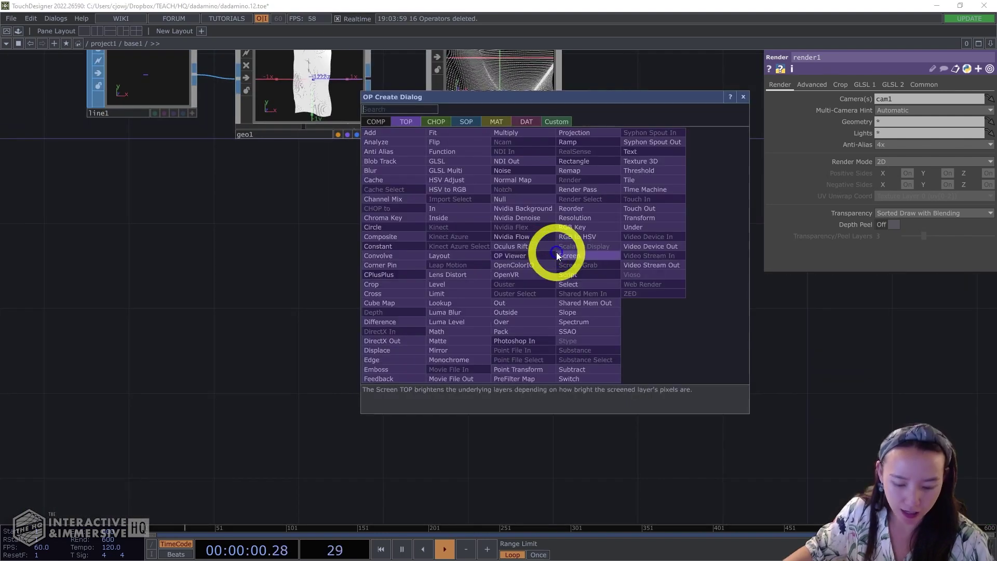
click(509, 198)
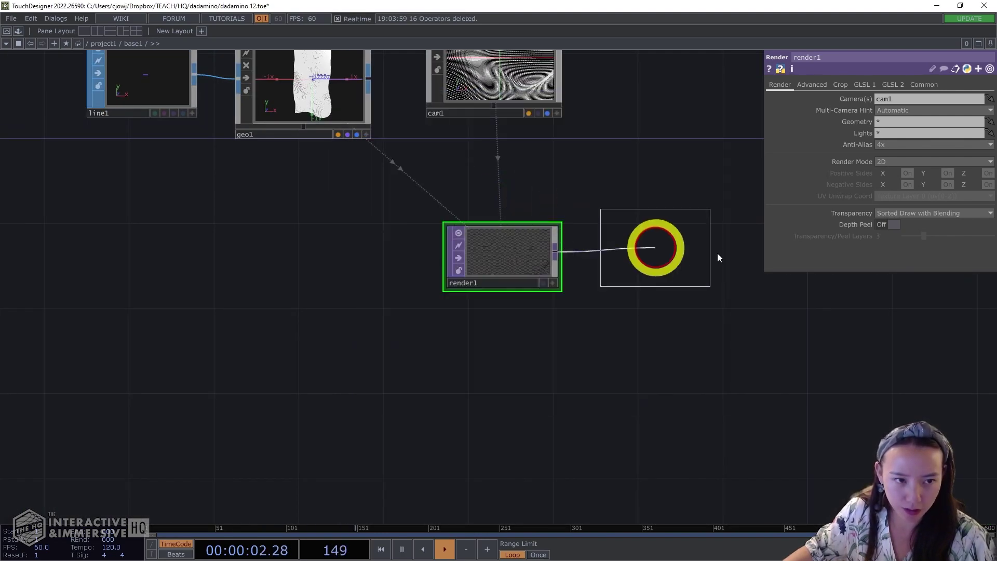
click(739, 269)
click(719, 301)
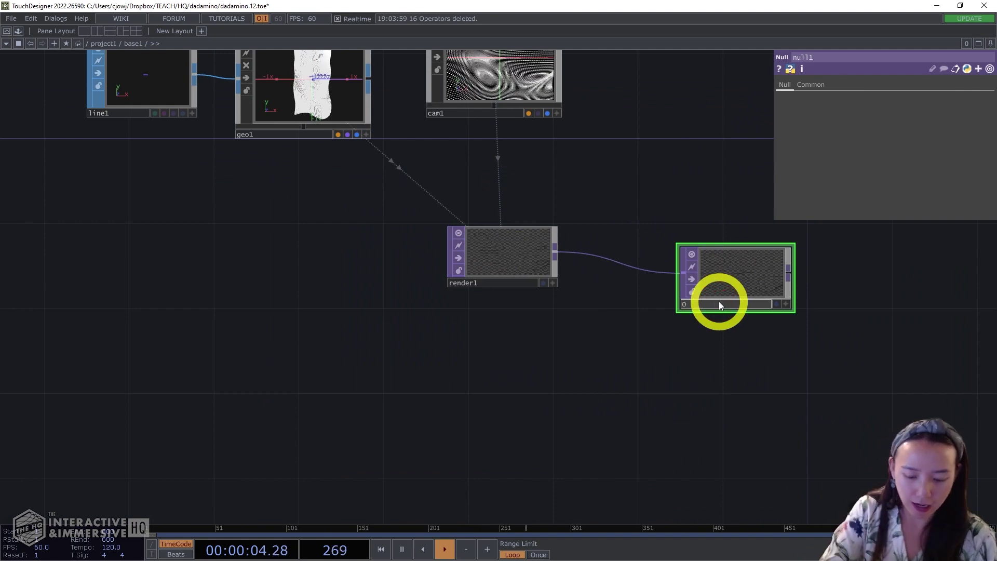
key(Return)
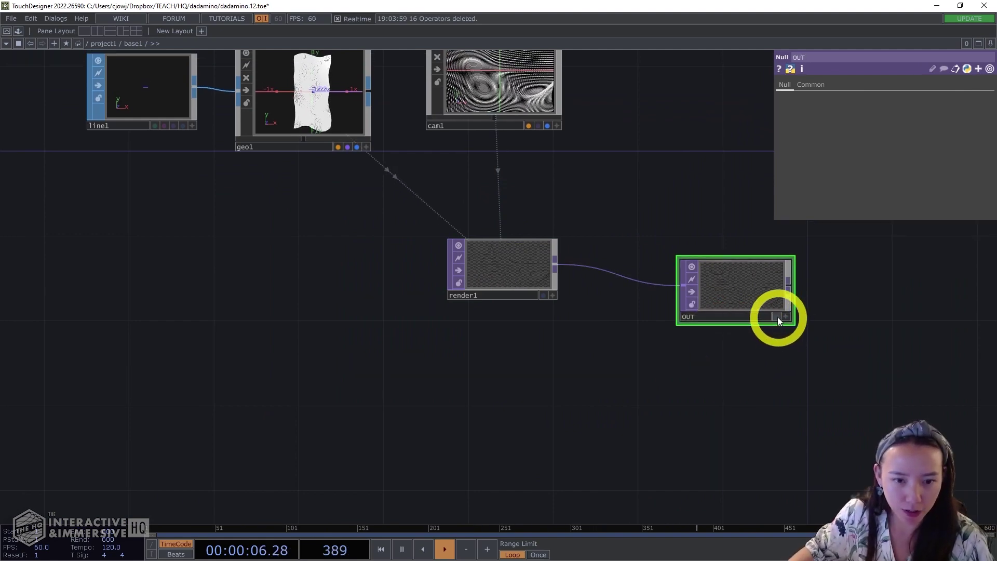
click(778, 317)
drag(771, 300, 861, 284)
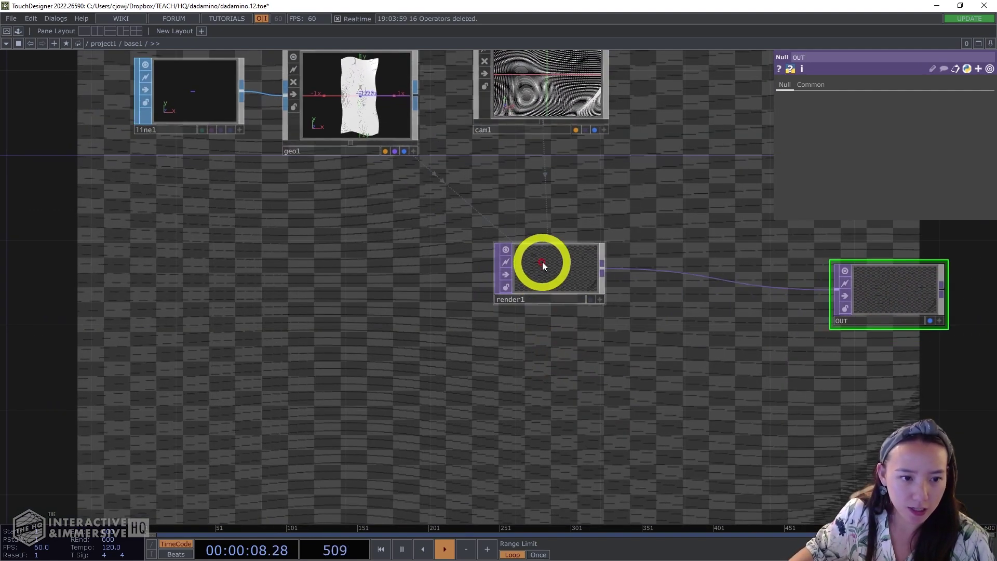
- Set the resolution of render1 to 1080 by 1920
click(542, 265)
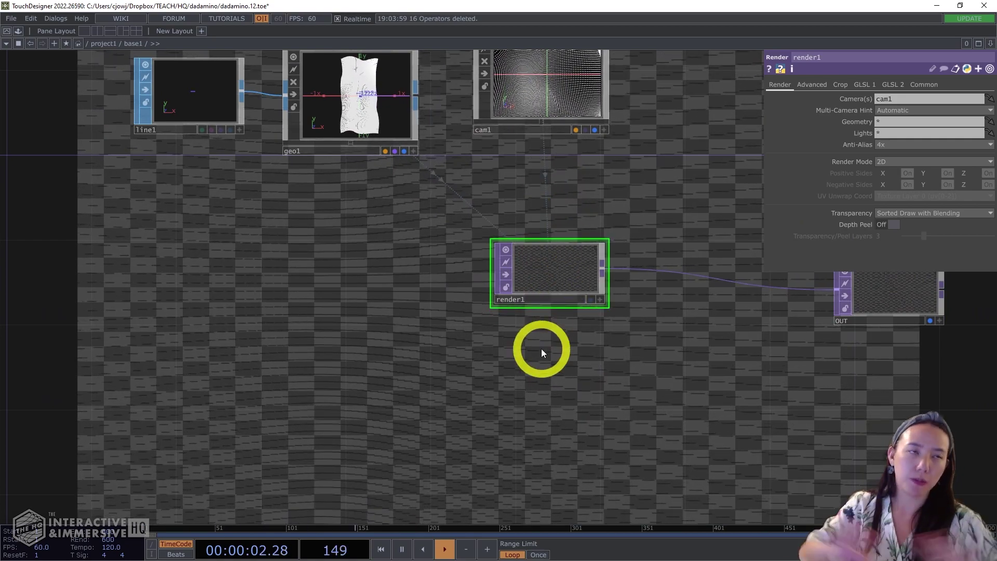
click(928, 85)
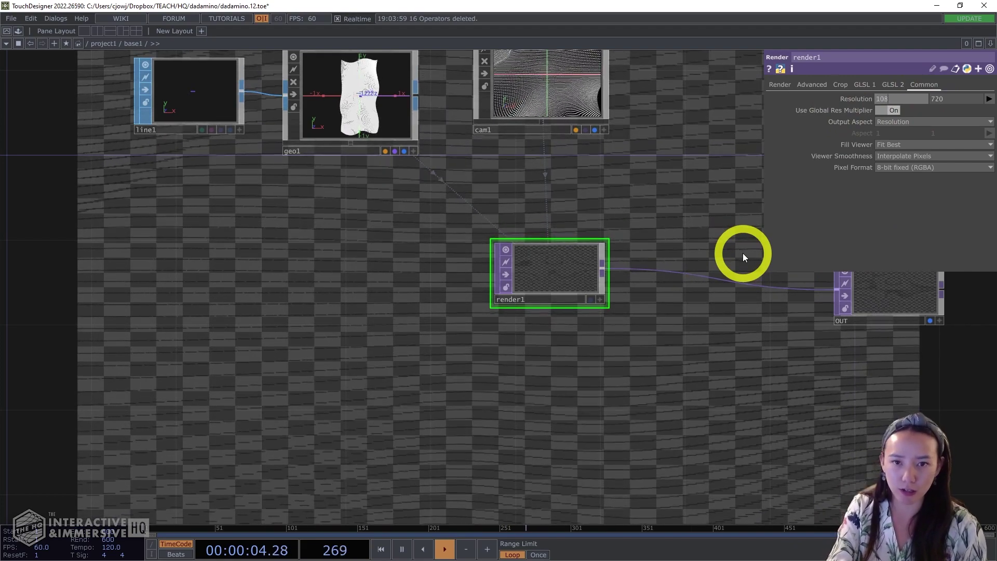
text(0)
drag(942, 98, 863, 103)
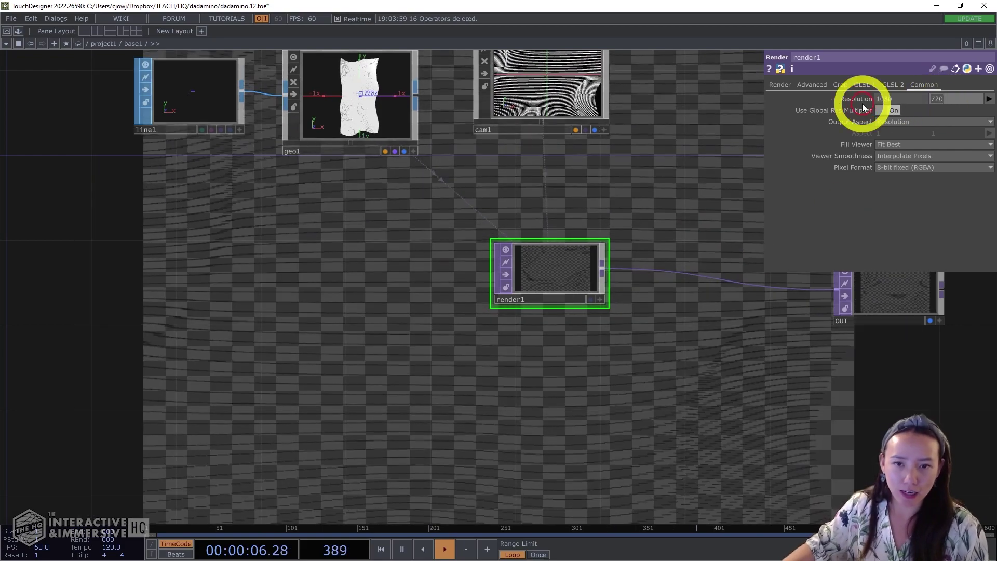
key(Tab)
text(1920)
key(Return)
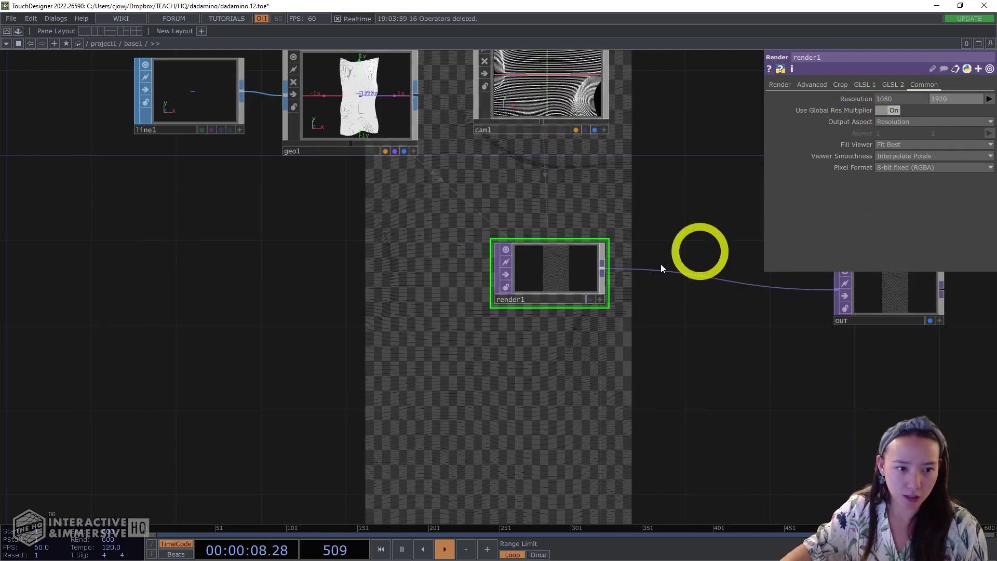
- Add a Constant TOP below render1
scroll(659, 254, down, 2)
drag(659, 254, 633, 262)
scroll(608, 228, down, 2)
scroll(639, 265, up, 6)
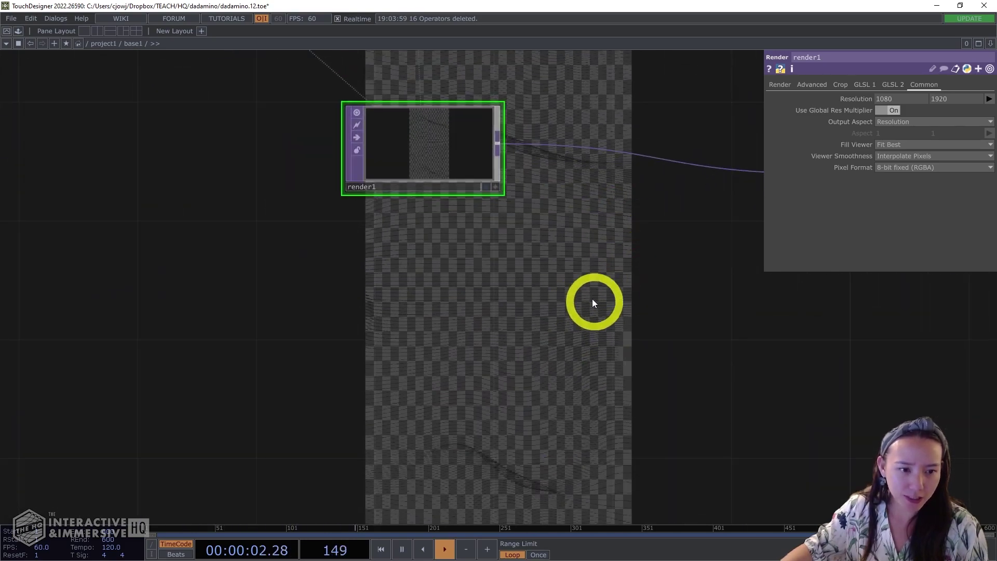
scroll(593, 302, down, 2)
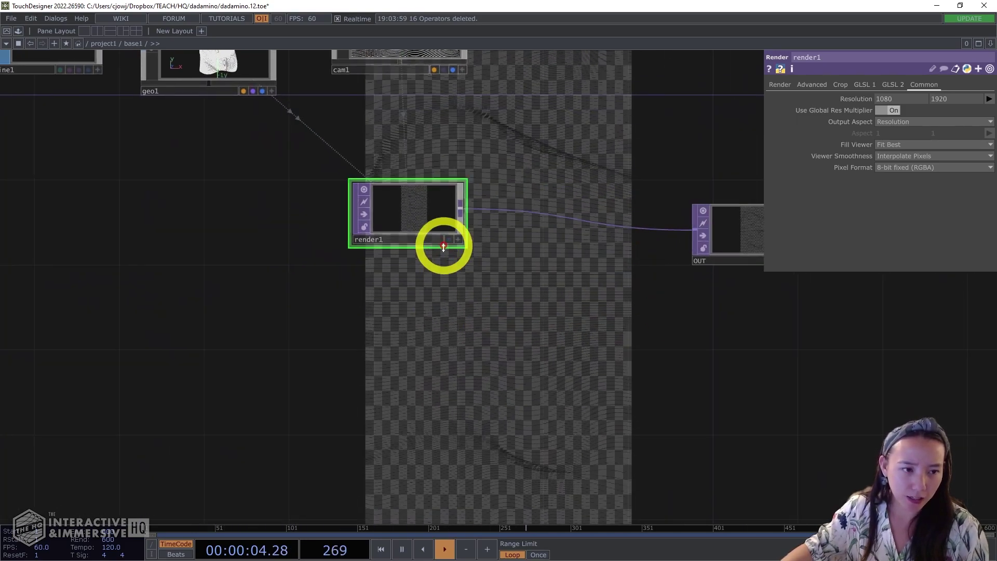
scroll(443, 247, up, 2)
key(Tab)
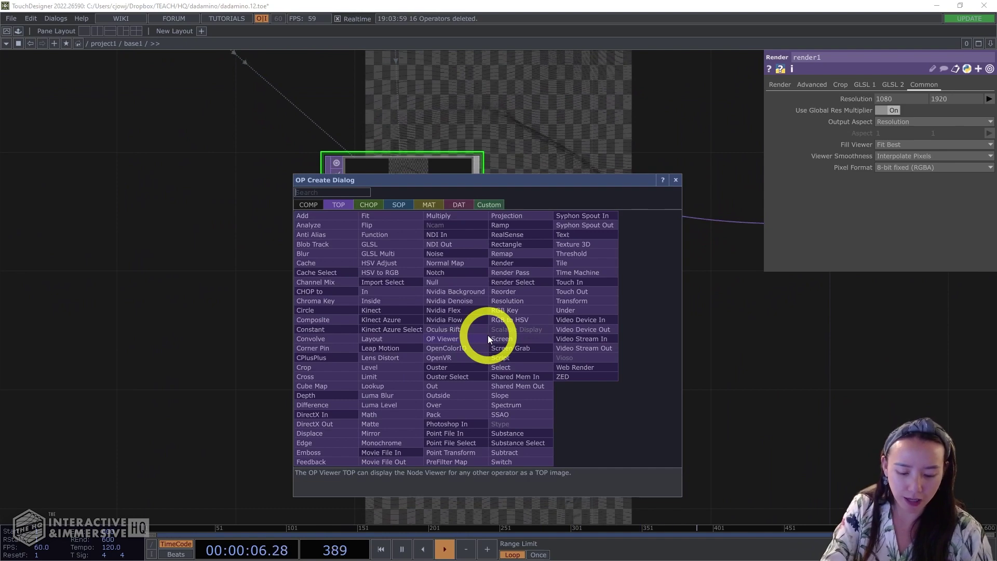
text(const)
click(336, 330)
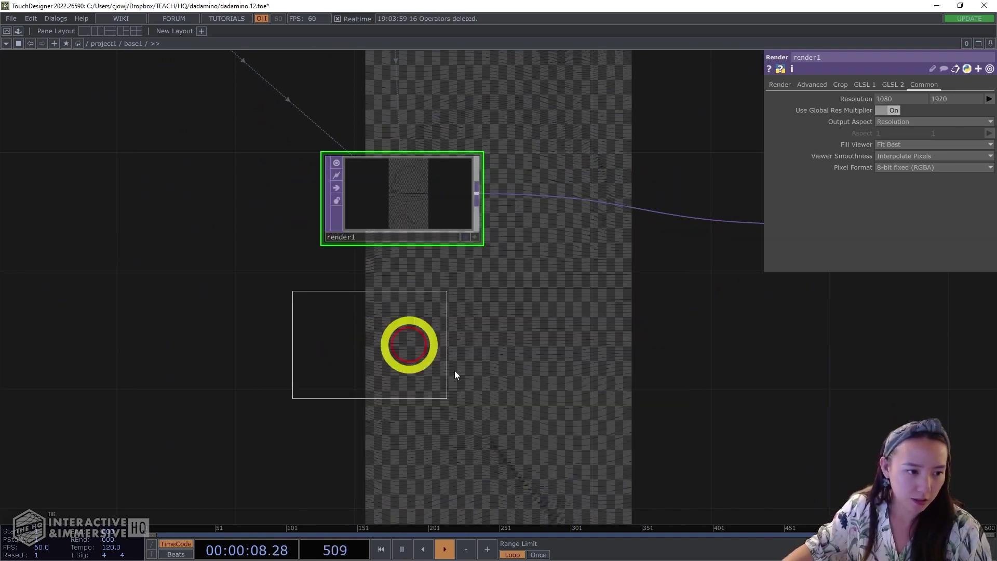
click(659, 449)
- Set the resolution of constant1 to 1080 by 1920
click(864, 88)
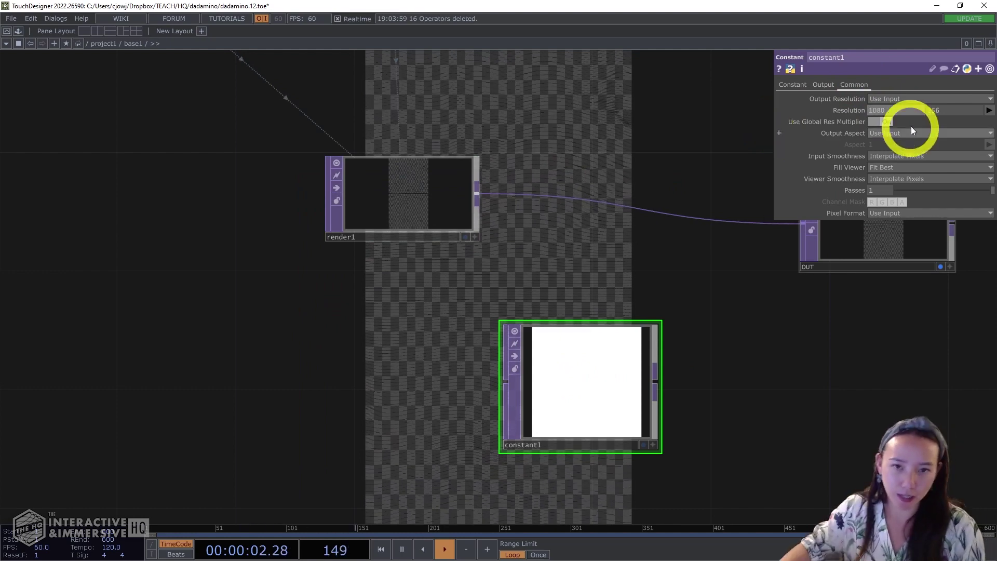
click(928, 109)
text(1920)
key(Return)
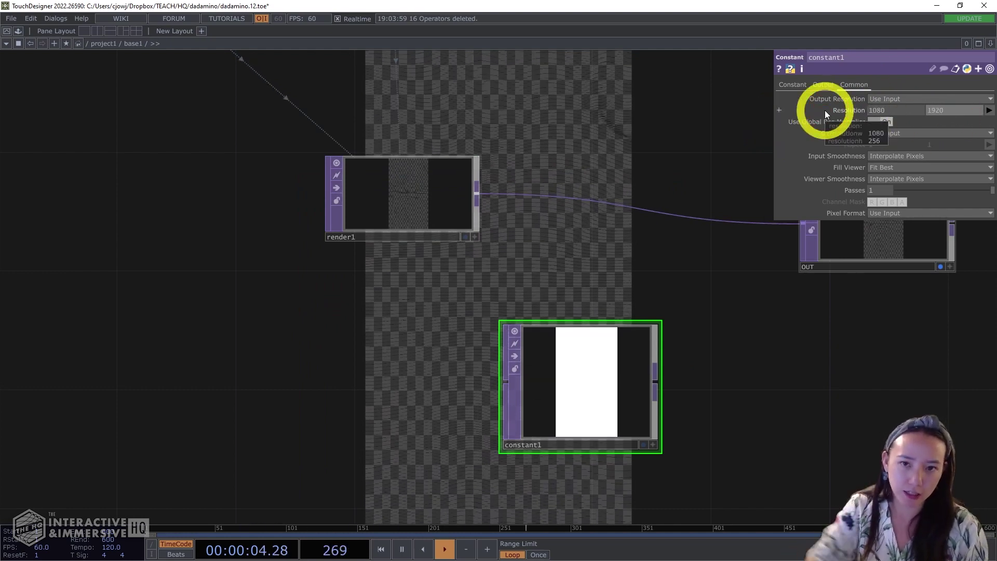
- Insert an Over TOP between render1 and OUT and connect constant1 to its second input
right_click(644, 208)
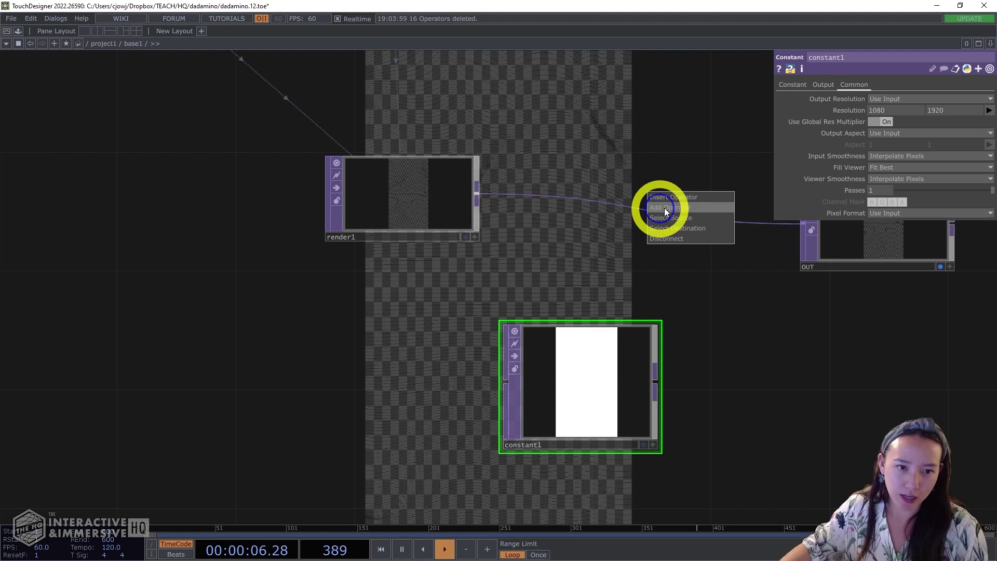
click(671, 202)
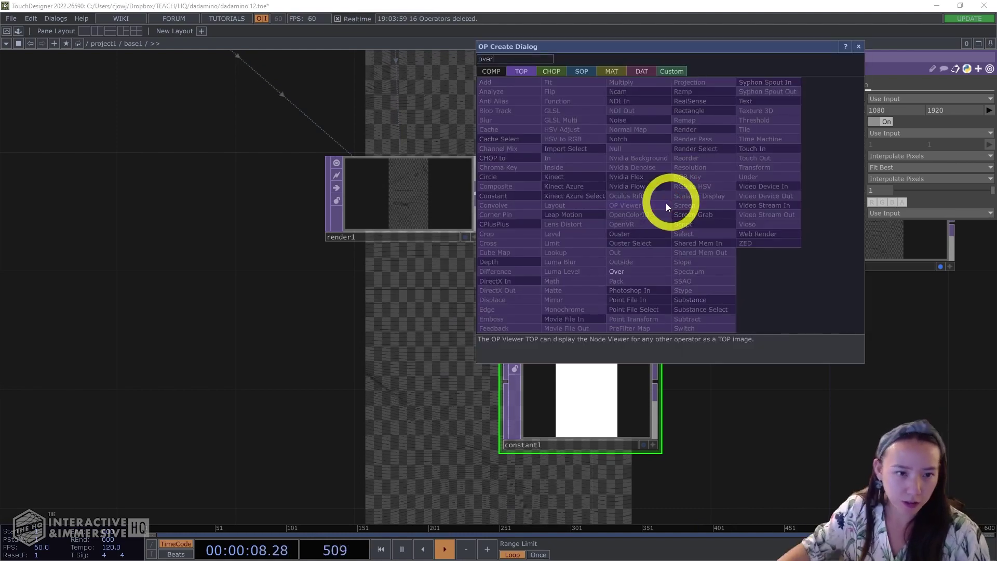
click(618, 272)
click(718, 258)
click(667, 387)
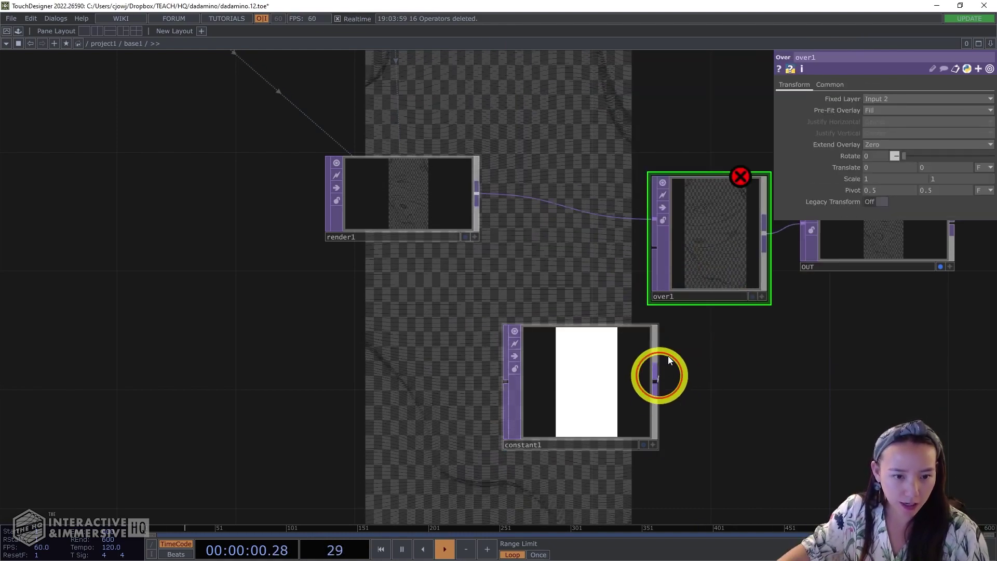
click(655, 248)
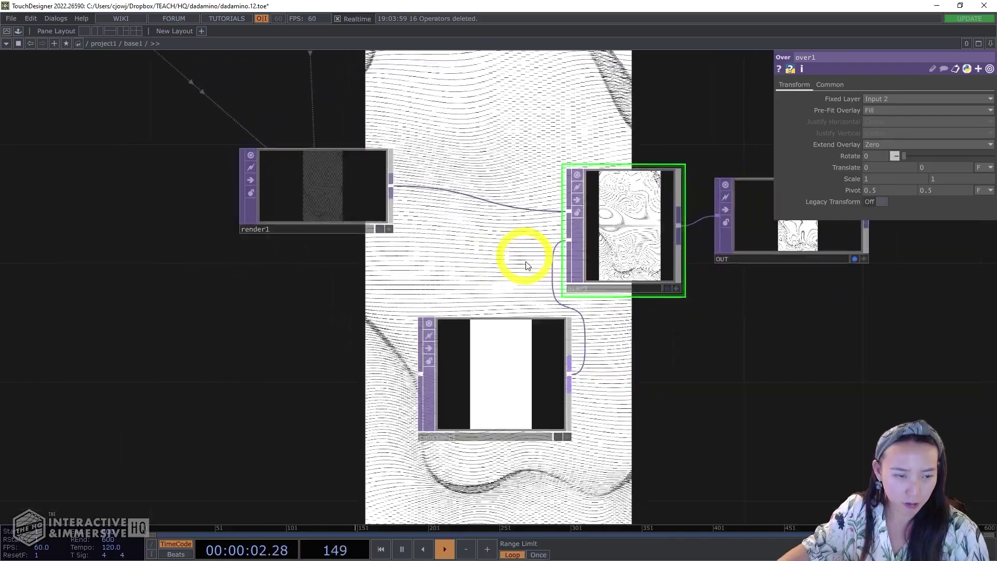
- Change the colour of constant1 to a light grey with red, green and blue at 0.9
scroll(527, 291, down, 4)
click(528, 333)
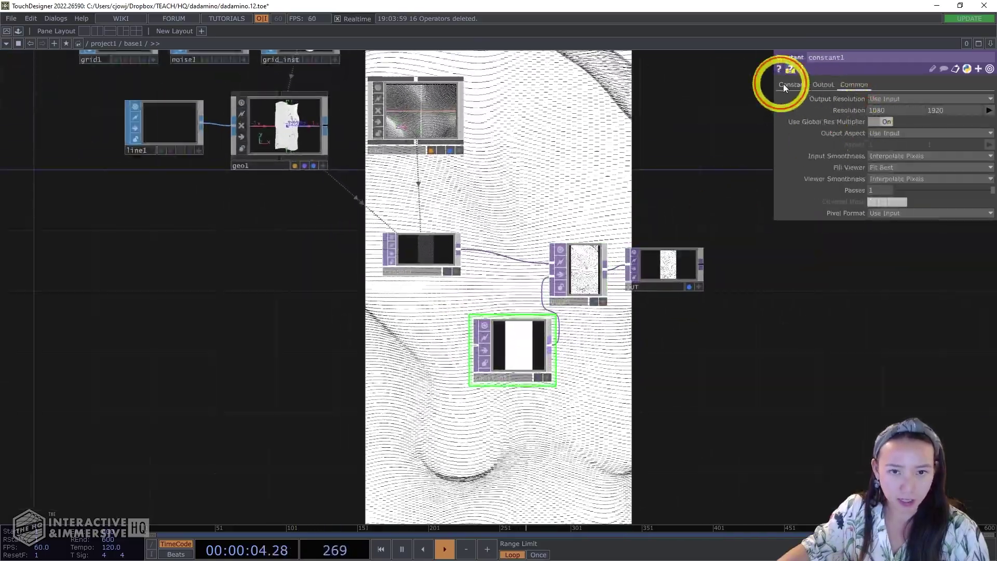
click(787, 84)
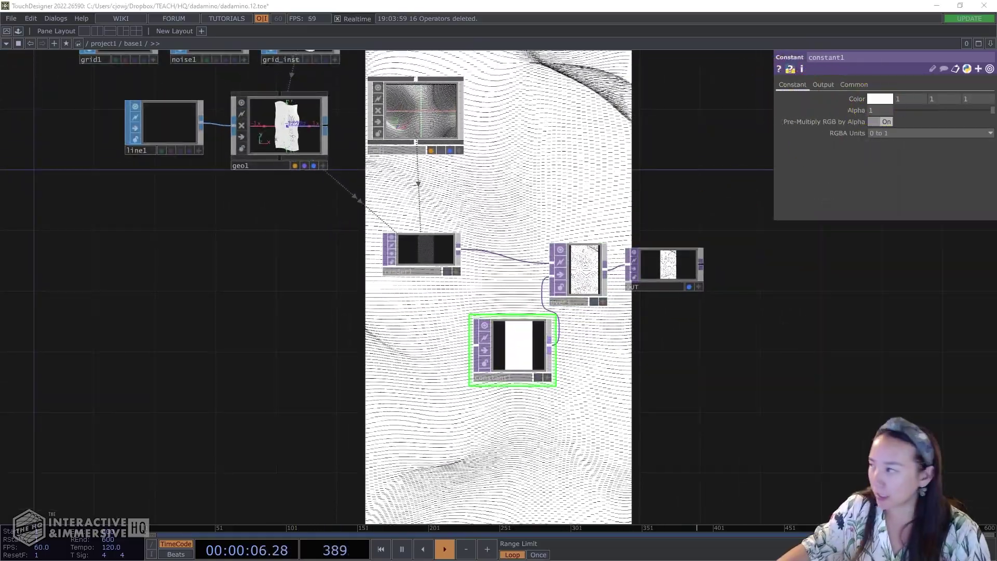
click(880, 99)
drag(944, 227, 669, 134)
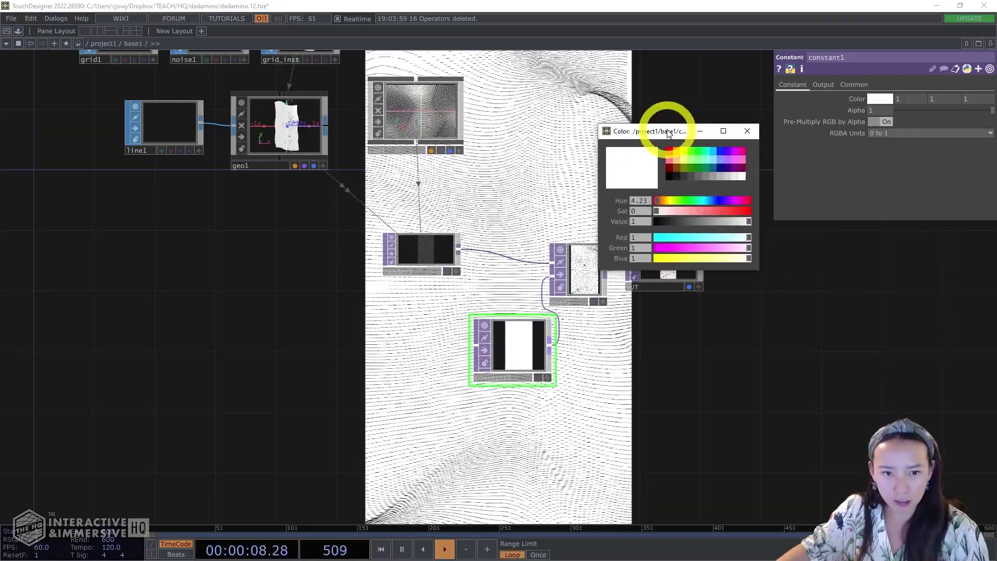
click(738, 177)
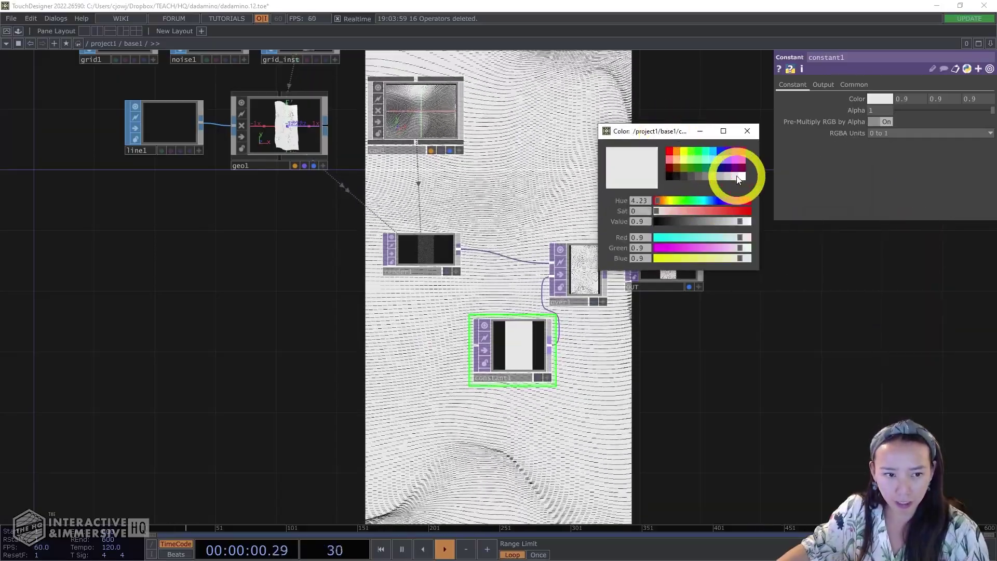
click(748, 131)
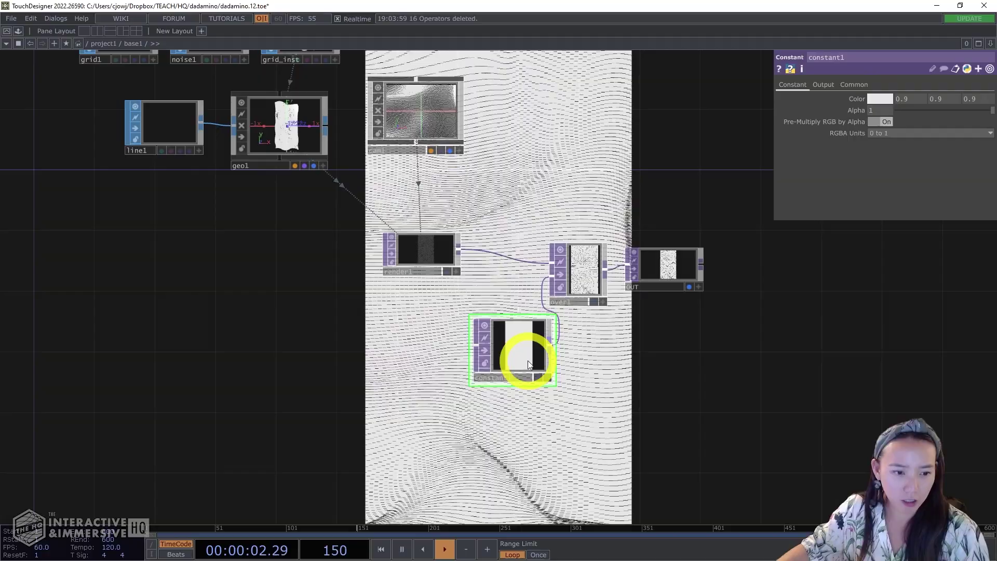
- Space out the OUT, over1 and constant1 nodes to tidy the compositing chain
scroll(527, 312, up, 10)
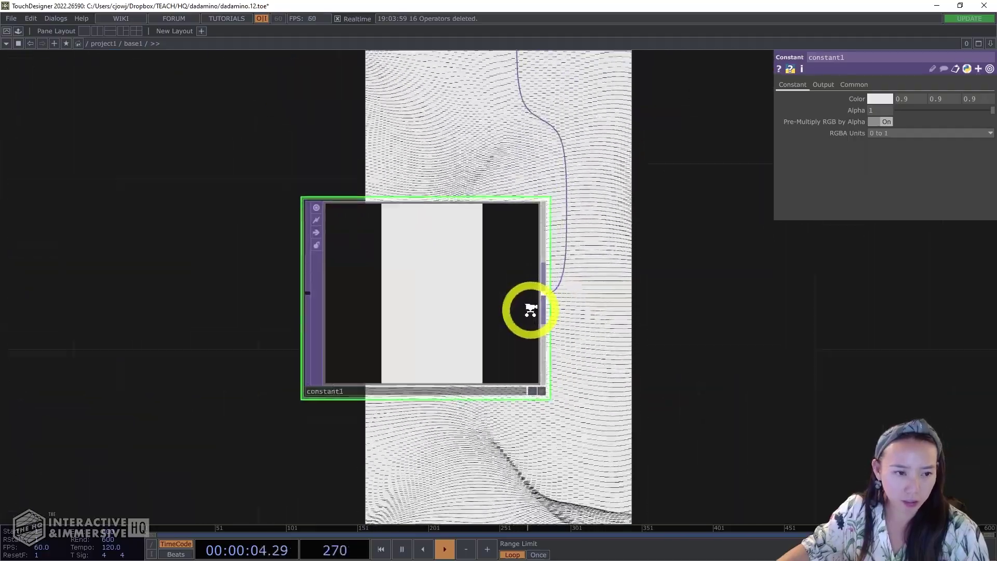
scroll(530, 311, down, 8)
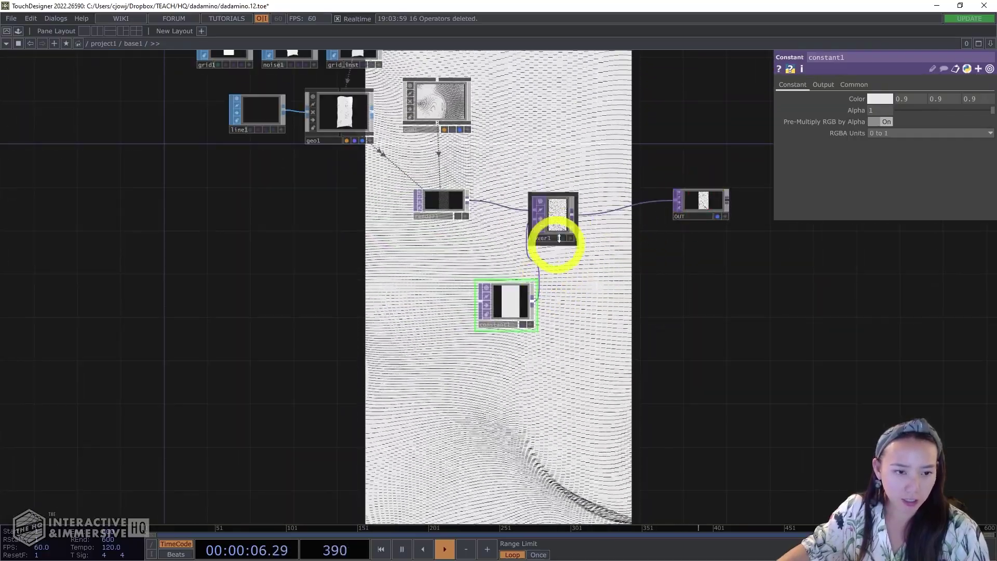
drag(567, 220, 622, 210)
drag(512, 303, 523, 302)
- Add a Rectangle TOP to the network and place it just below render1, near constant1
drag(471, 274, 475, 187)
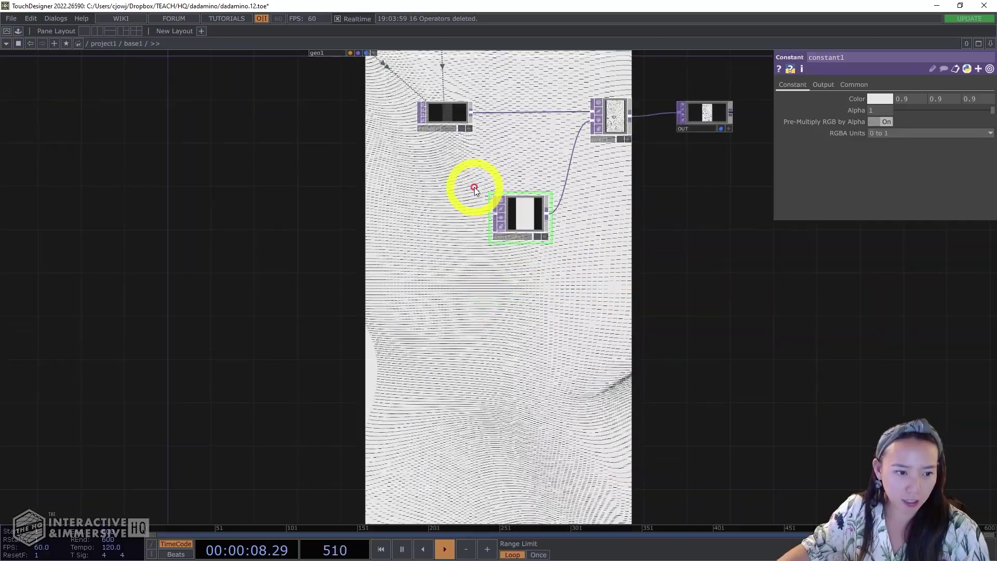
drag(631, 276, 626, 388)
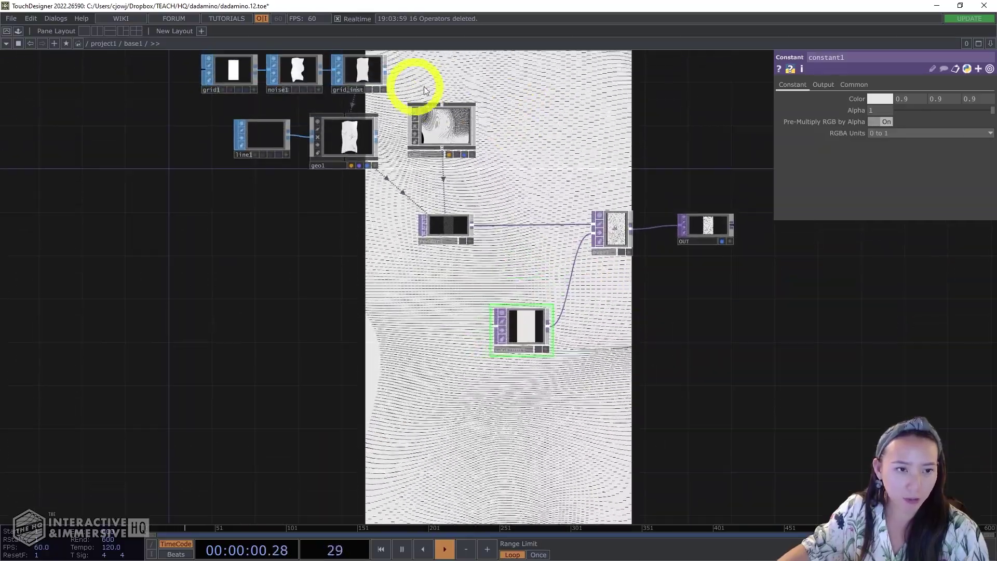
drag(370, 360, 418, 306)
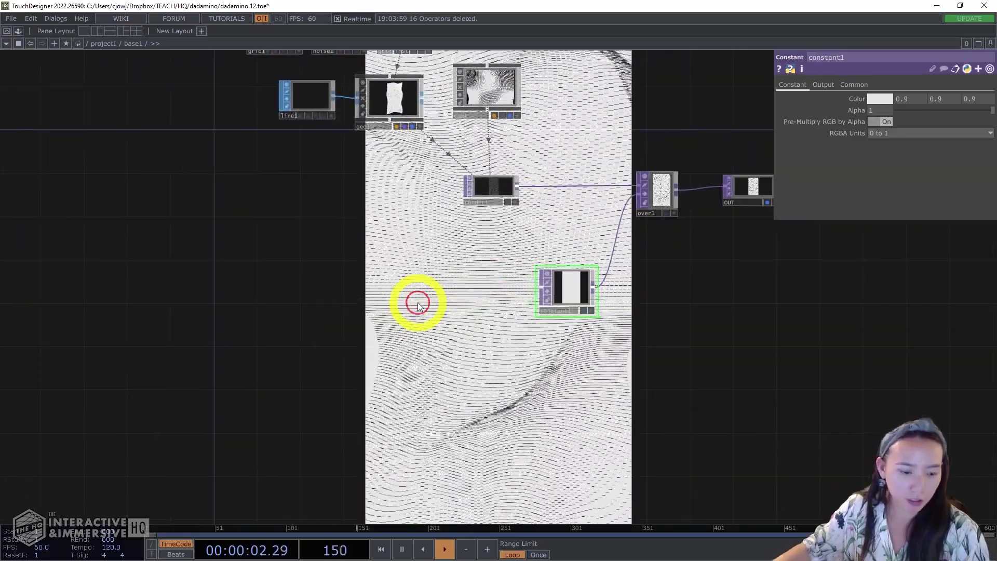
double_click(419, 306)
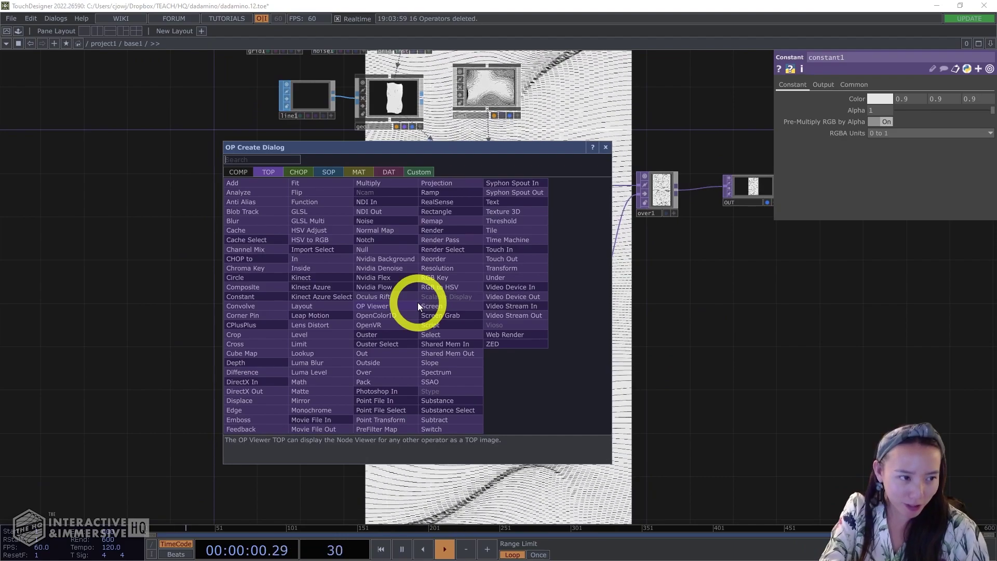
text(rect)
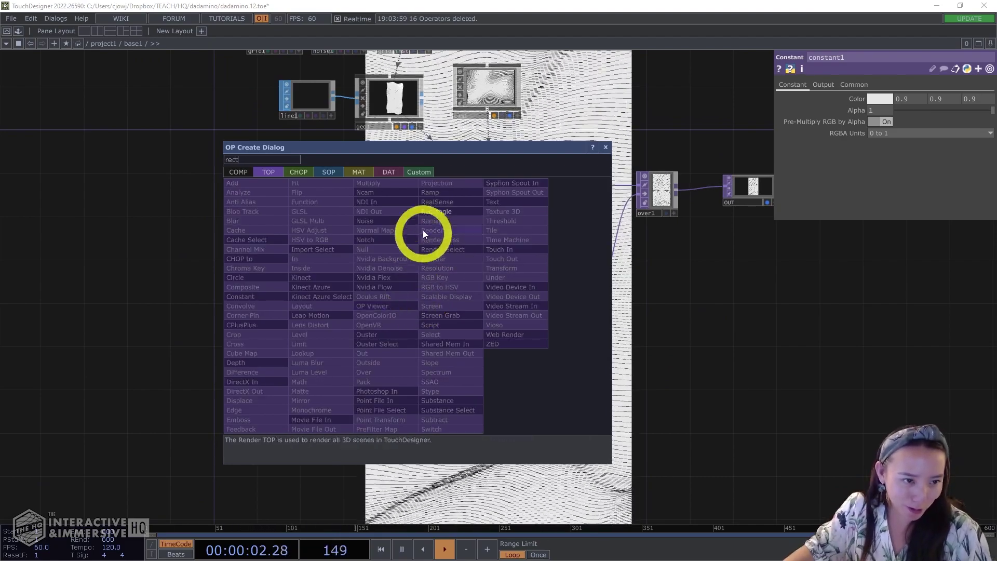
click(437, 211)
click(477, 259)
scroll(492, 249, up, 3)
scroll(501, 245, down, 2)
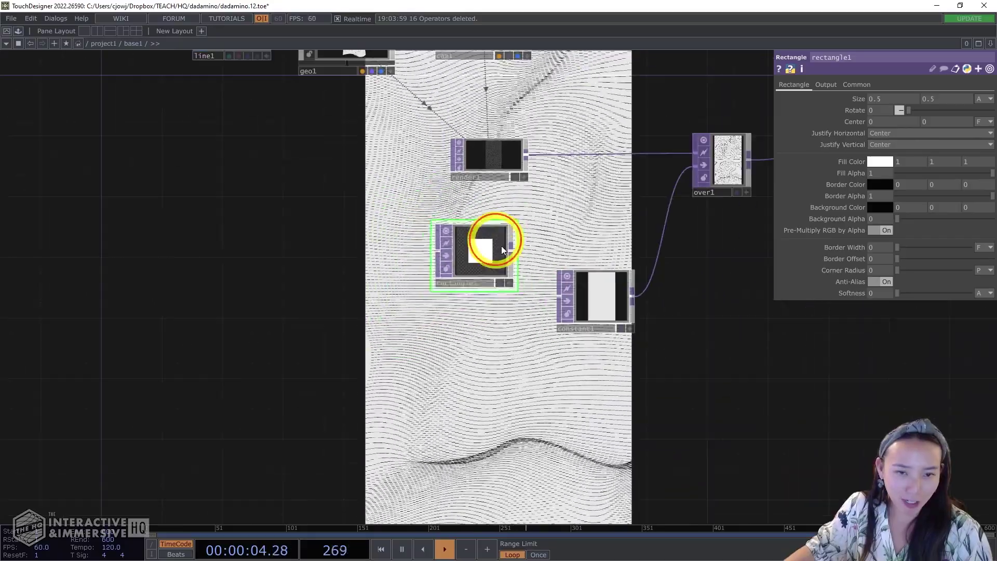
drag(502, 250, 516, 250)
- Set the resolution of rectangle1 to 1080 by 1920
click(857, 85)
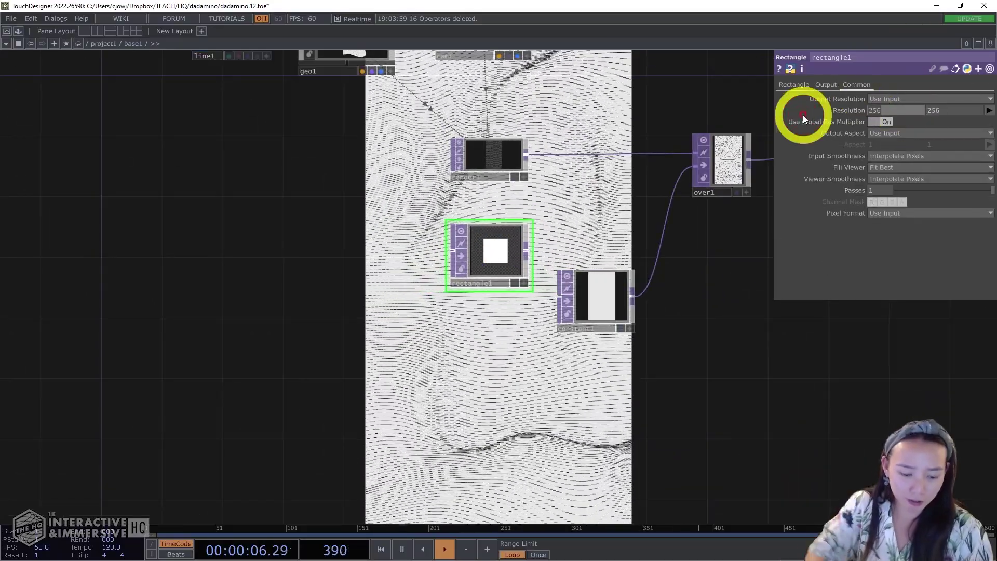
text(1080)
drag(943, 111, 851, 121)
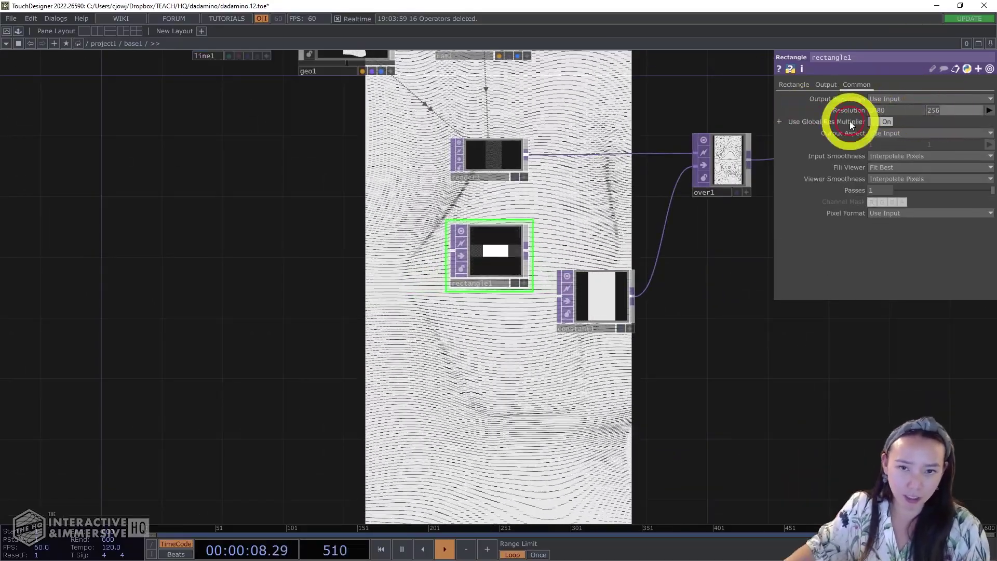
key(Tab)
text(1920)
key(Return)
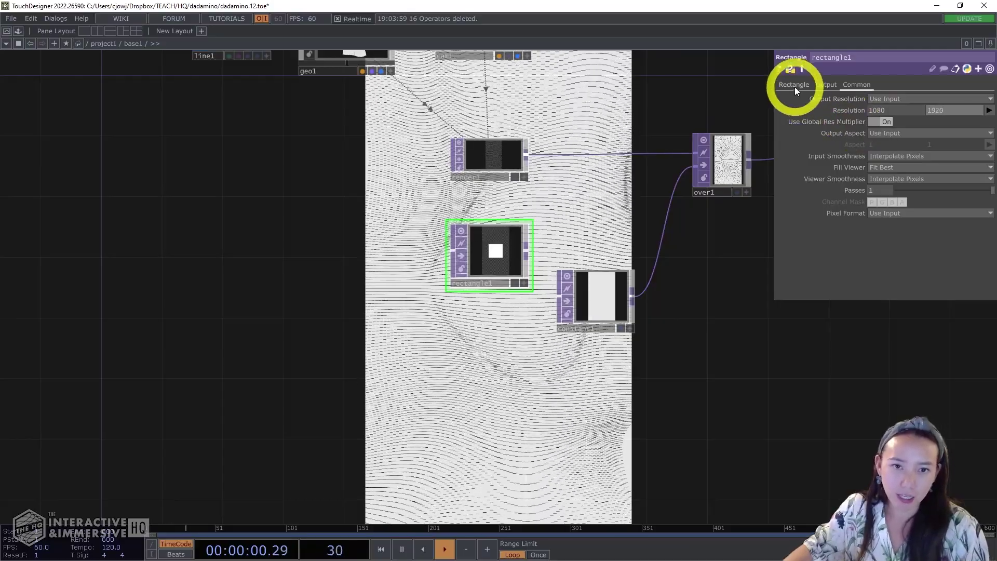
- Set the size of rectangle1 to 0.8 by 1.6 and expand the size parameter's details
click(794, 87)
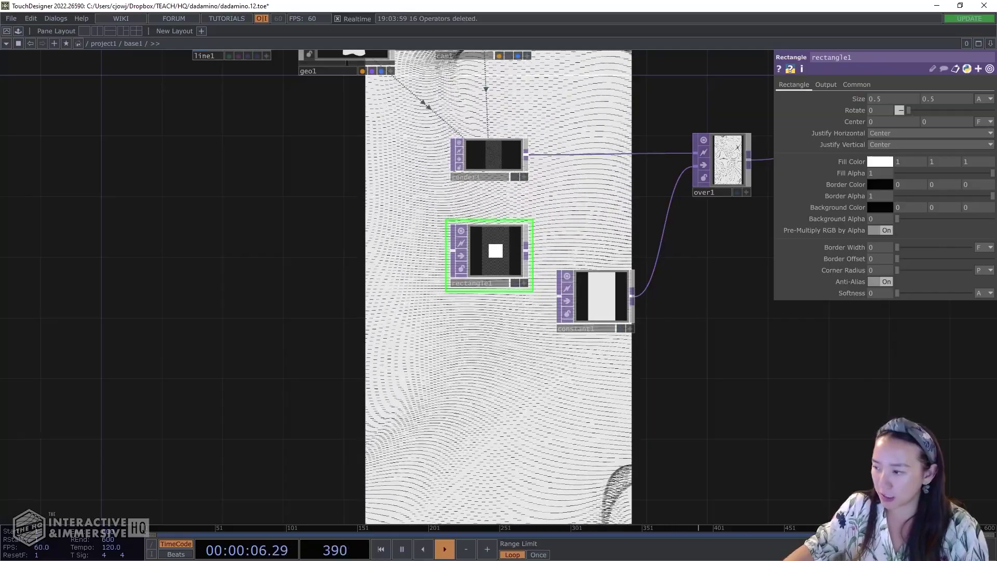
drag(887, 100, 847, 107)
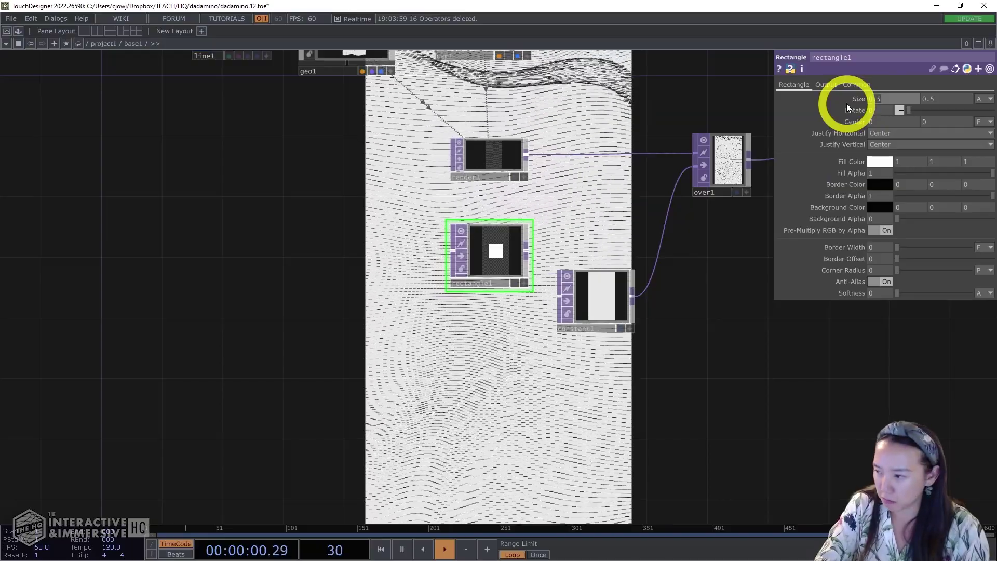
text(0)
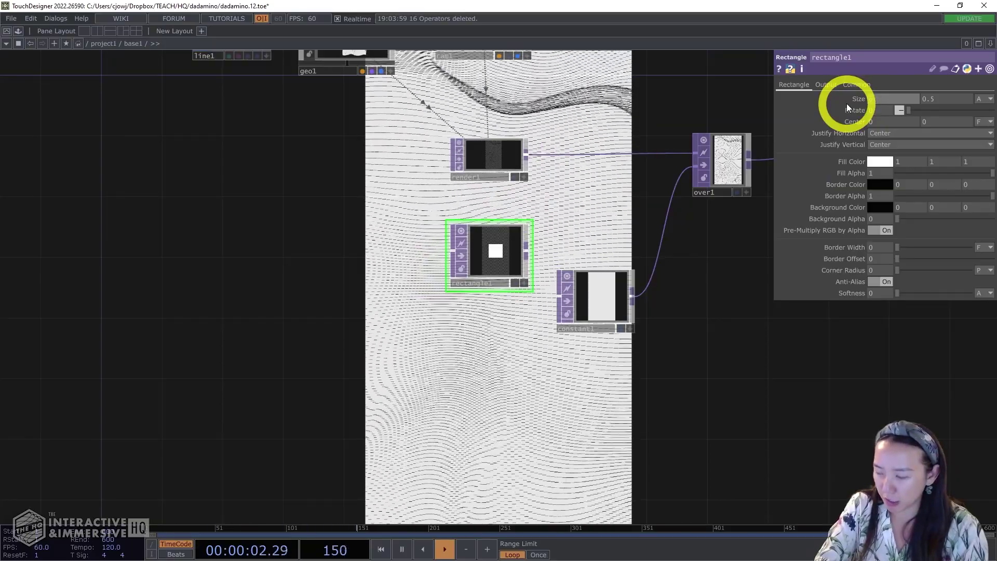
text(8)
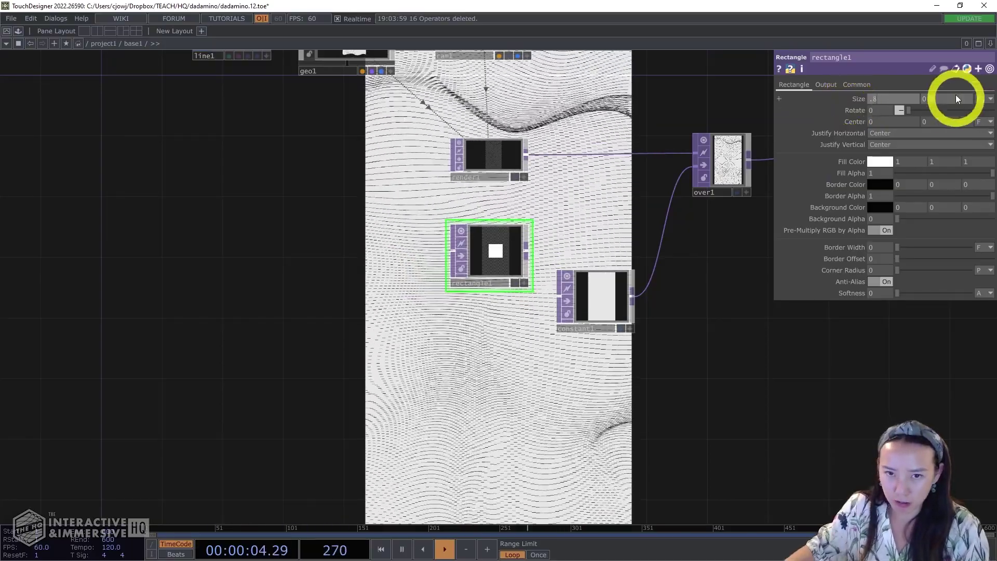
text(.5)
key(BackSpace)
key(BackSpace)
key(BackSpace)
text(1.6)
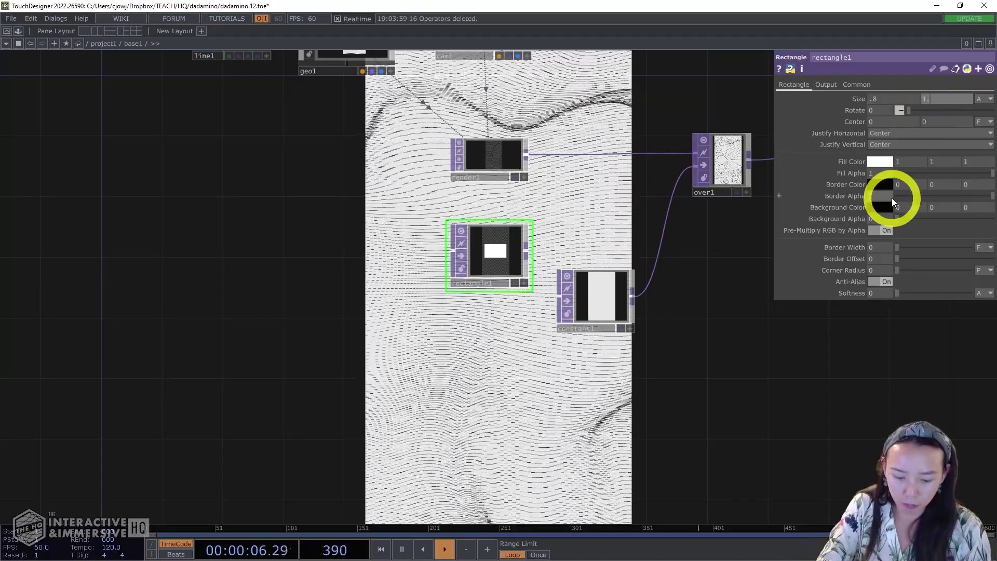
key(Return)
scroll(572, 234, up, 6)
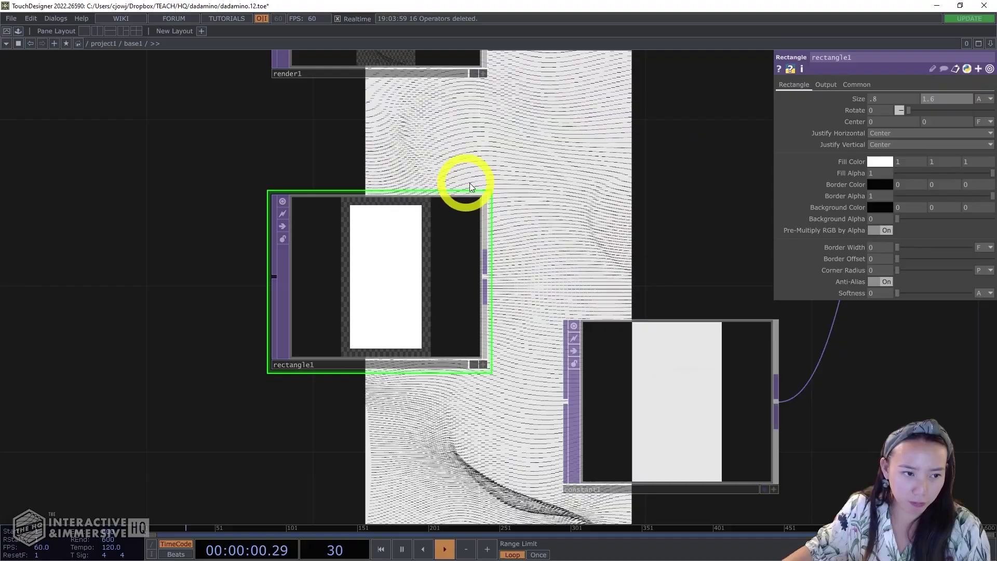
click(857, 99)
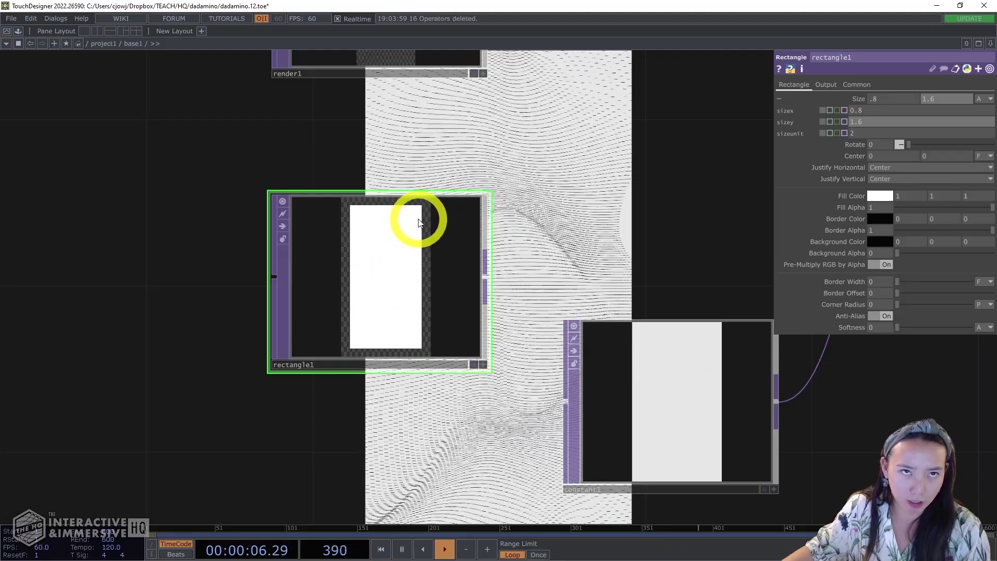
- Insert a Multiply TOP between render1 and over1 and connect rectangle1 to its second input
scroll(473, 273, down, 5)
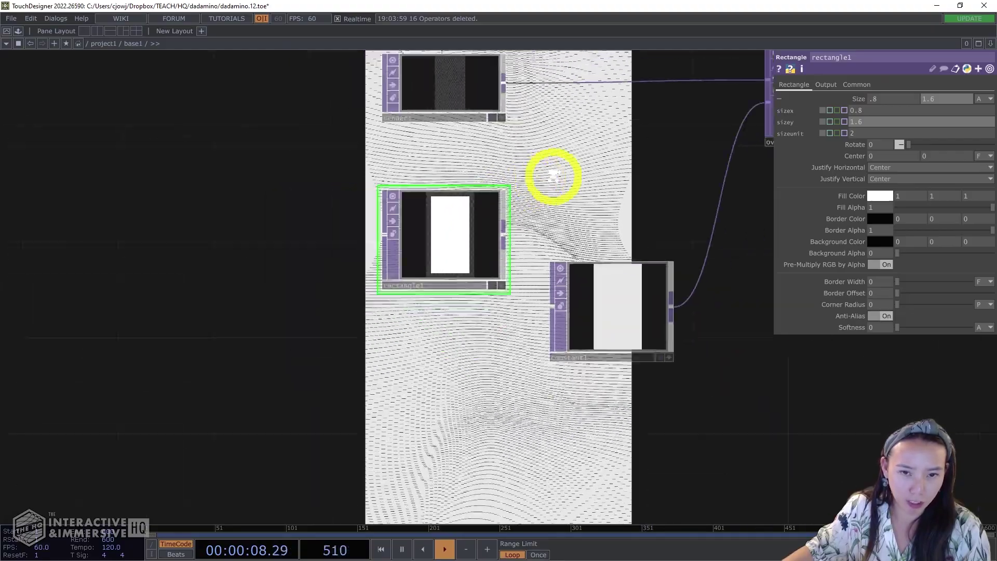
drag(414, 285, 514, 245)
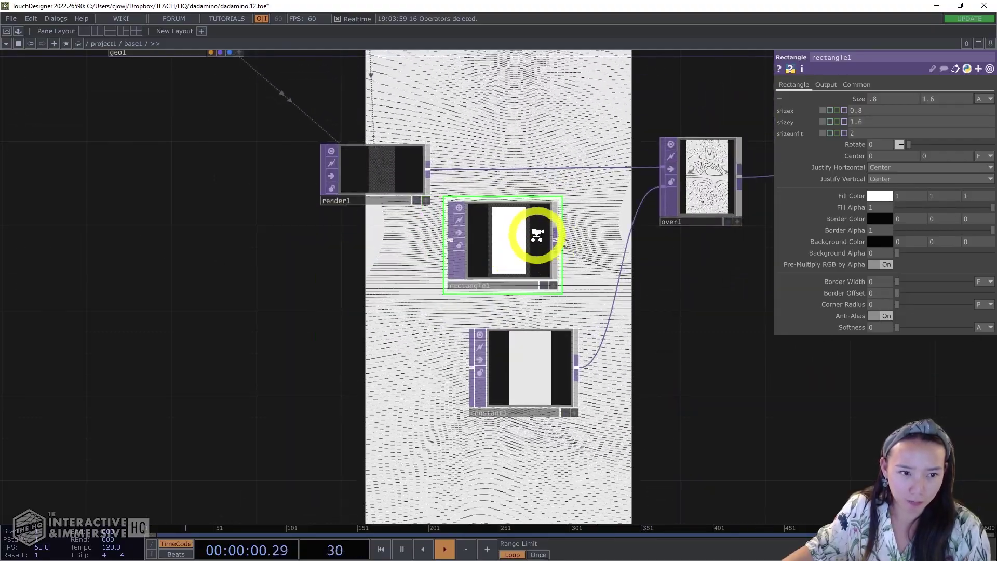
scroll(501, 252, down, 3)
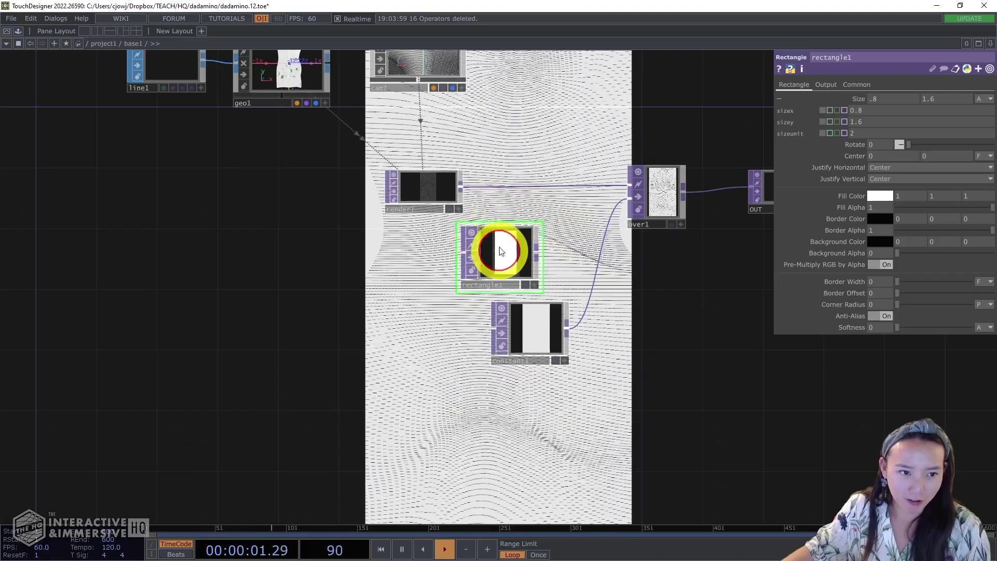
right_click(487, 186)
click(514, 178)
text(mu)
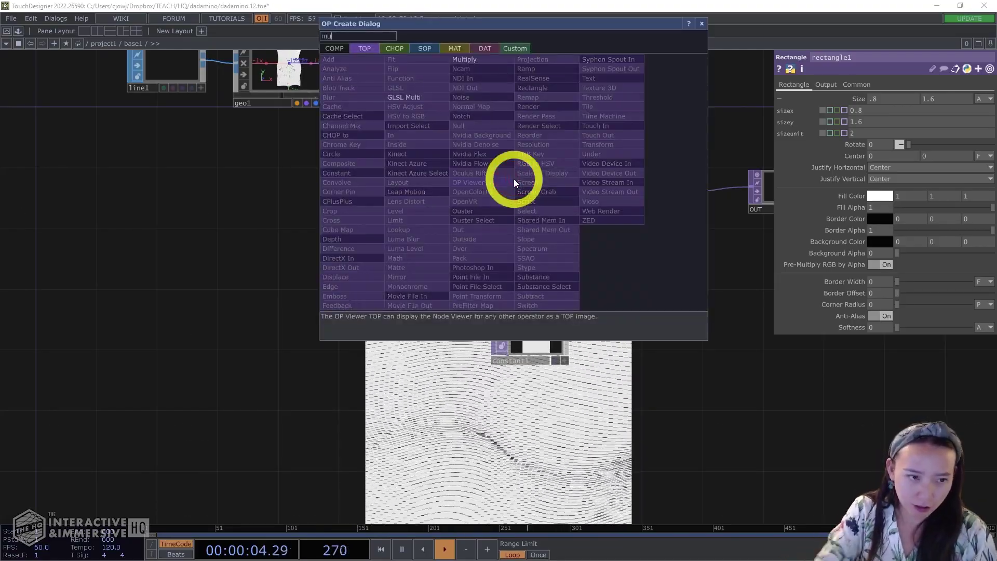
click(470, 60)
click(562, 180)
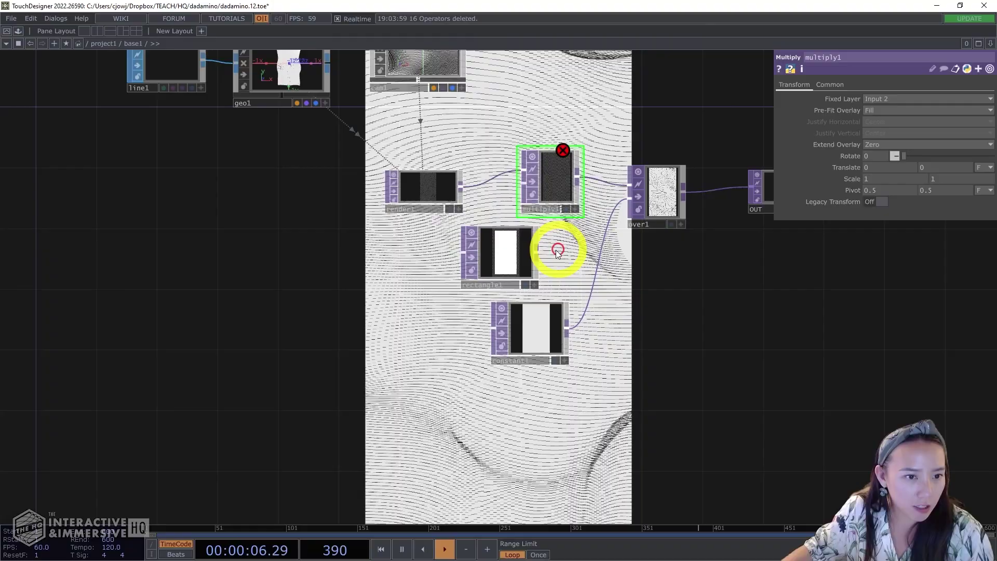
drag(538, 193, 573, 205)
drag(521, 248, 506, 248)
drag(507, 150, 647, 132)
scroll(500, 353, up, 5)
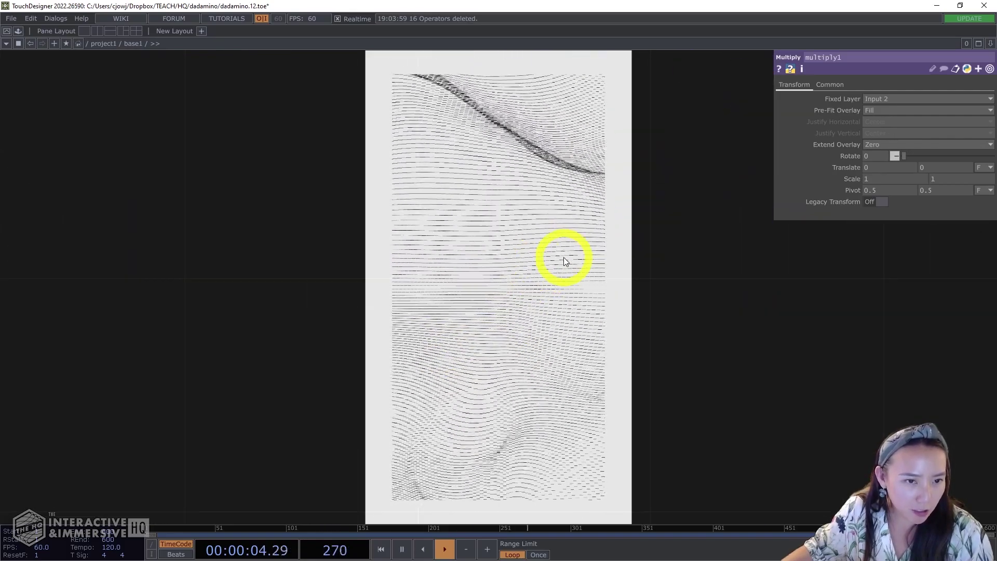
- Move cam1 away from geo1 and add a Line MAT in the free space above the camera
scroll(555, 260, down, 5)
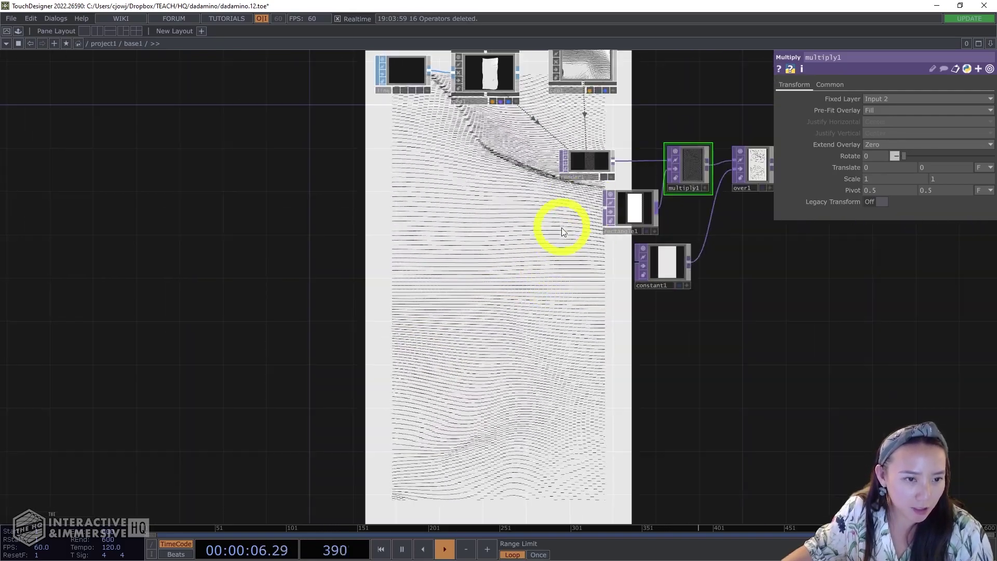
drag(589, 144, 572, 267)
drag(639, 225, 629, 262)
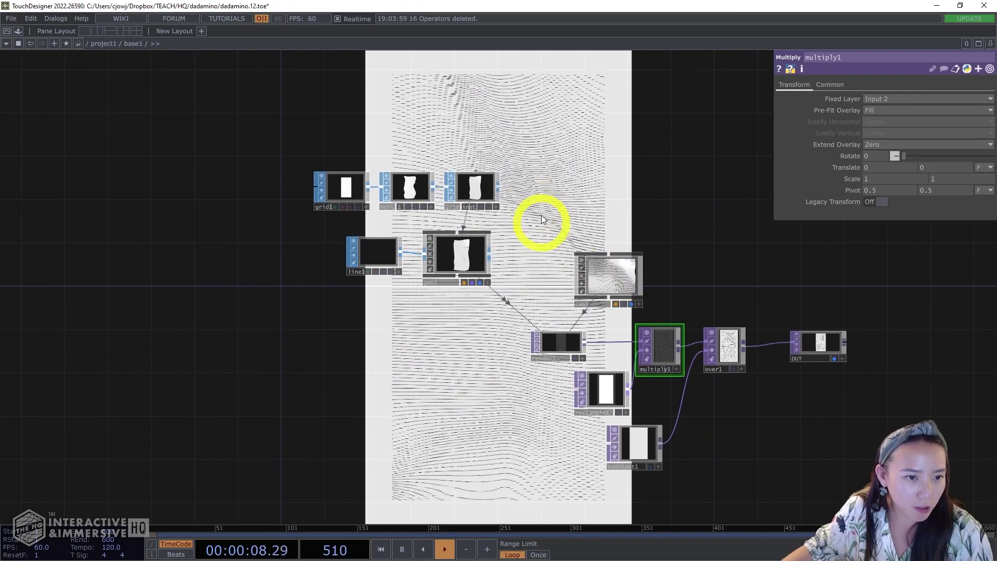
key(Tab)
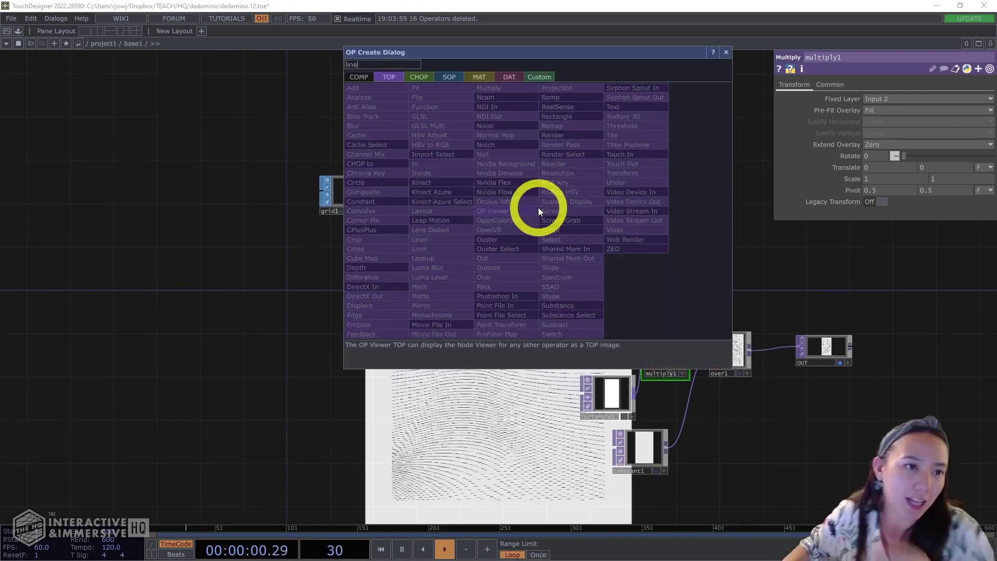
text(line)
click(479, 77)
click(385, 128)
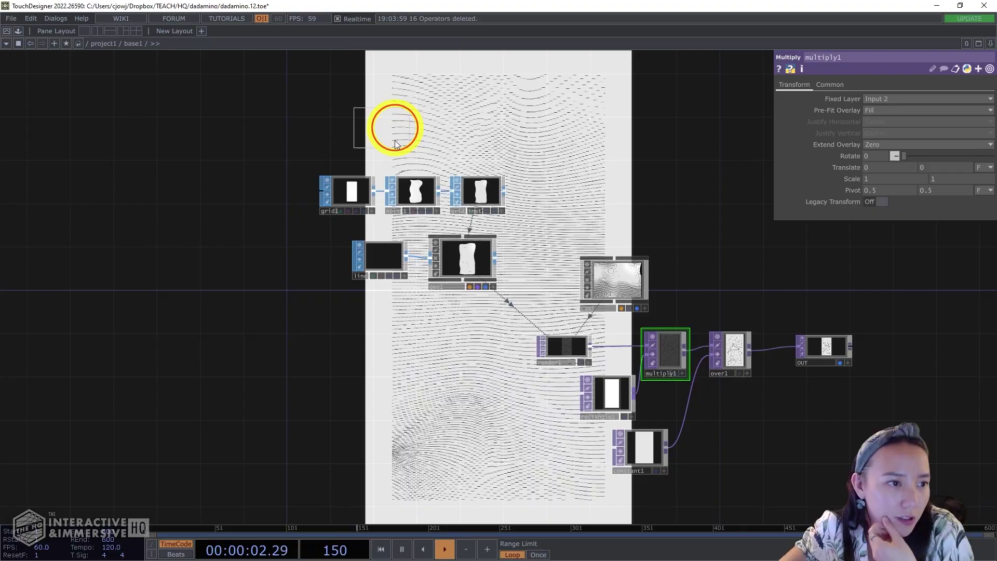
click(566, 216)
- Set the line material's Distance Far to 0 and Width Near to 2
scroll(613, 207, up, 5)
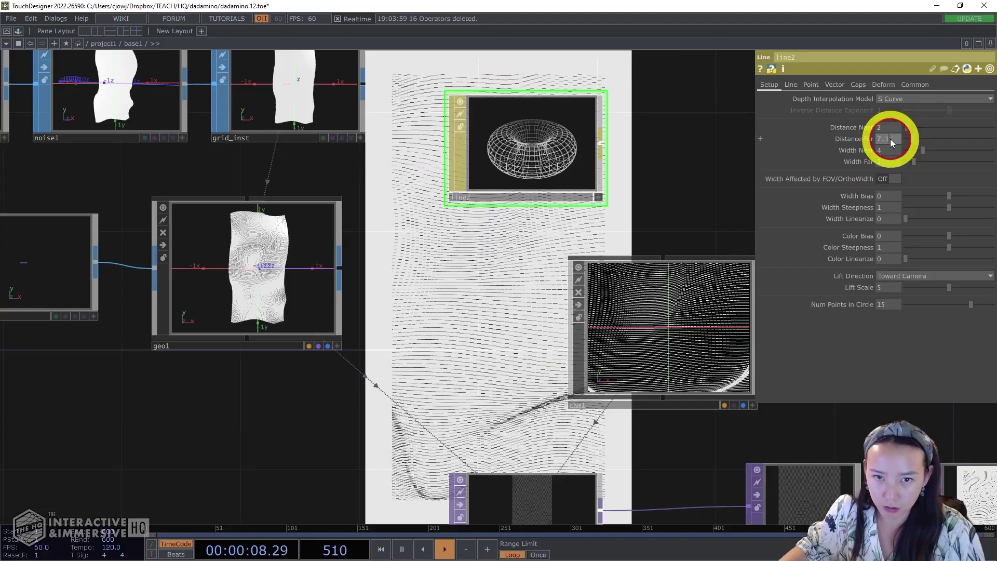
drag(890, 140, 854, 142)
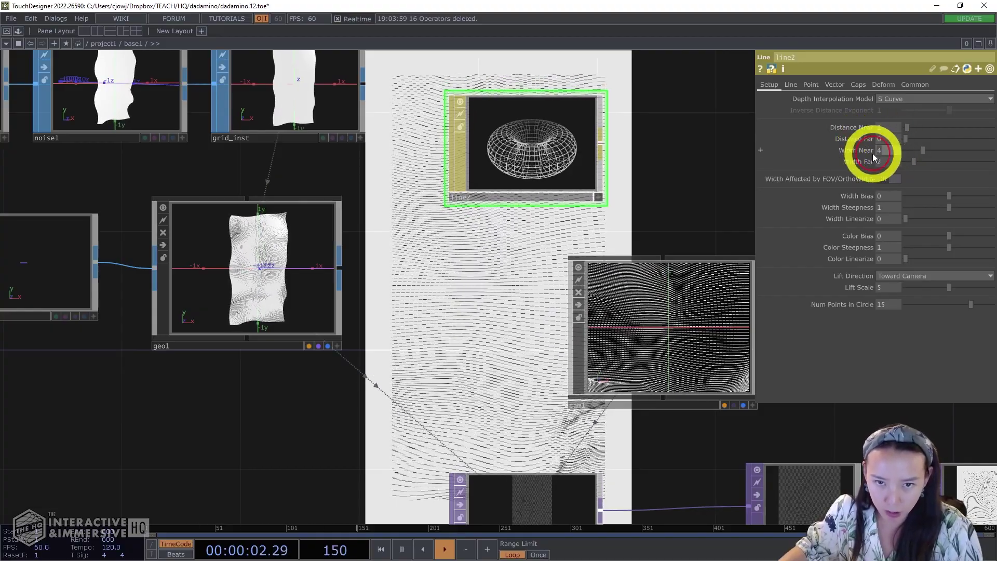
drag(872, 155, 811, 108)
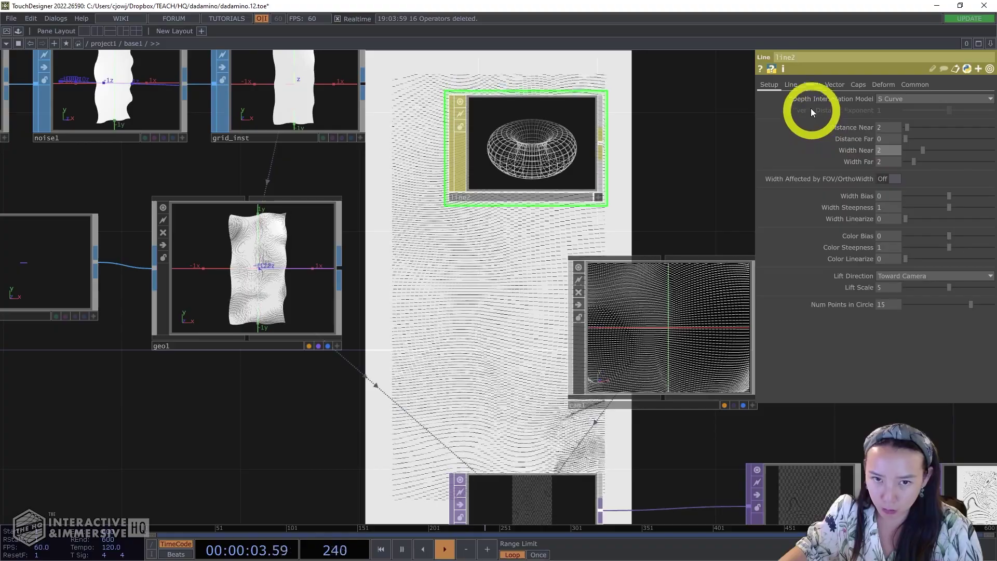
- Change both the near and far line colours of the line material to black
click(792, 85)
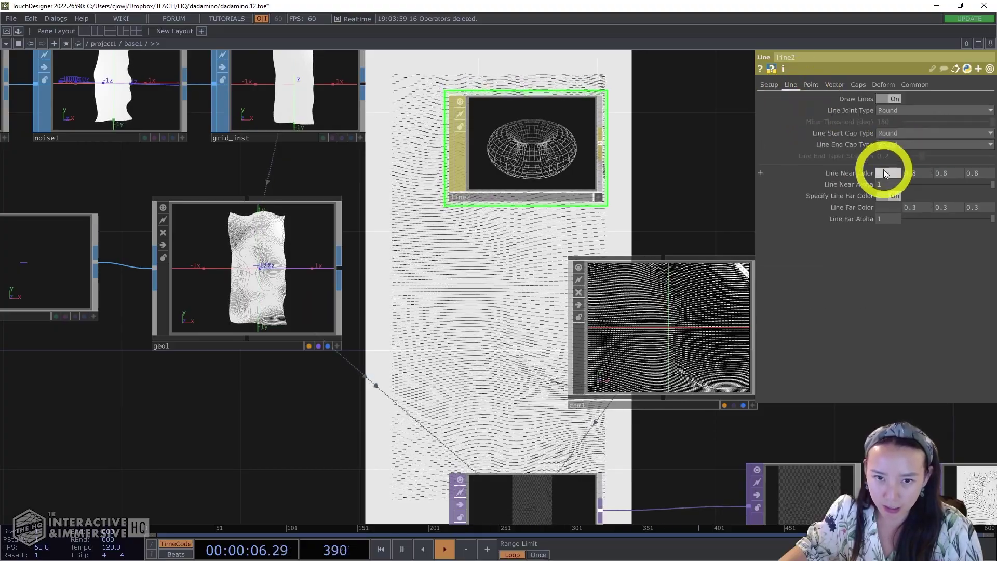
click(884, 173)
click(669, 176)
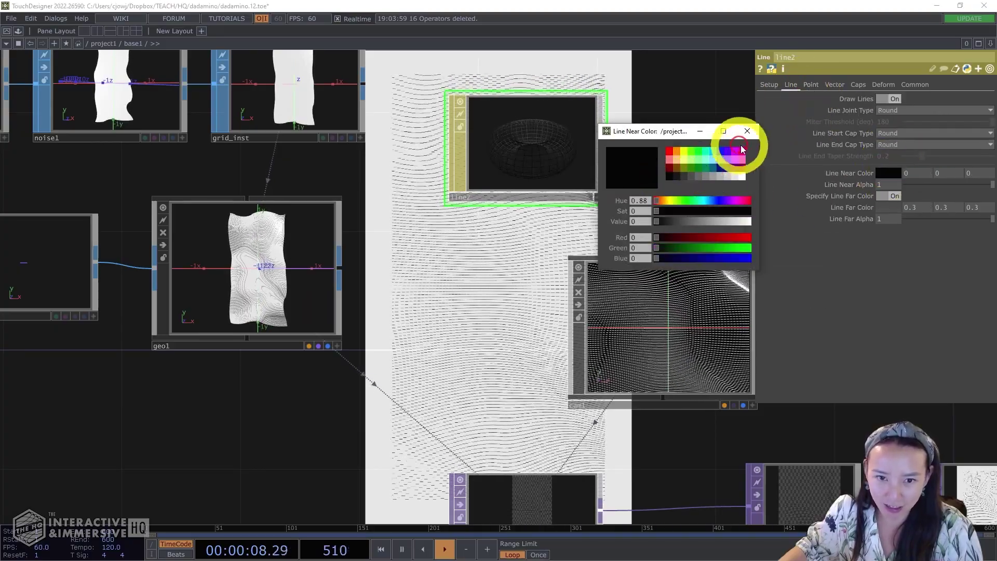
click(747, 133)
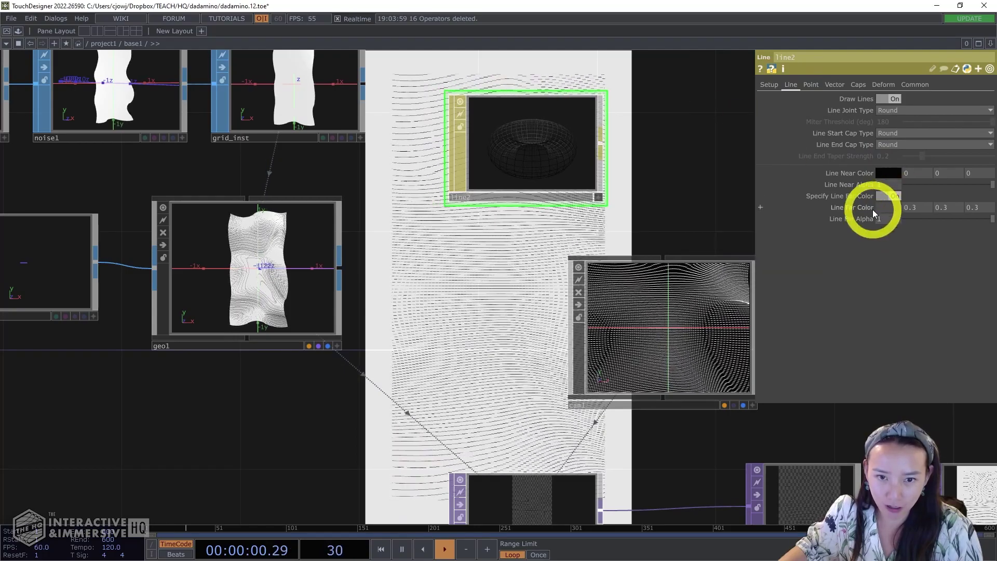
click(857, 207)
click(889, 208)
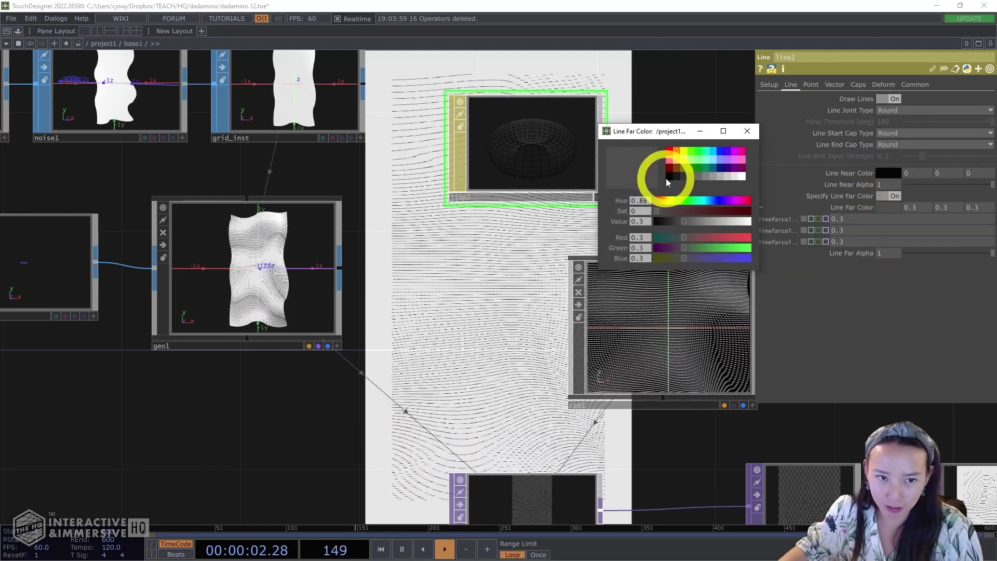
click(747, 133)
- Assign the line2 material to geo1 as its Material parameter
drag(249, 285, 272, 274)
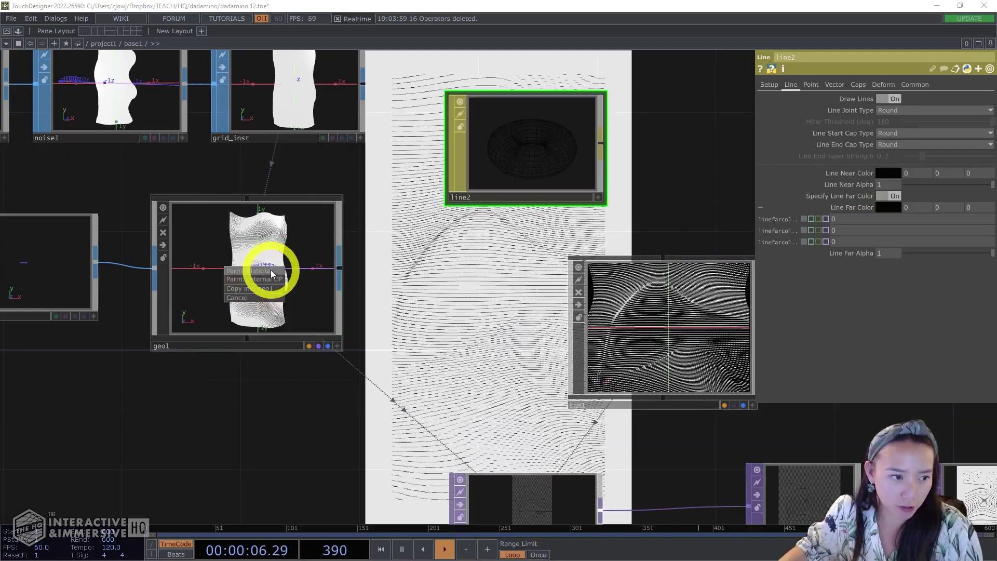
drag(465, 304, 418, 254)
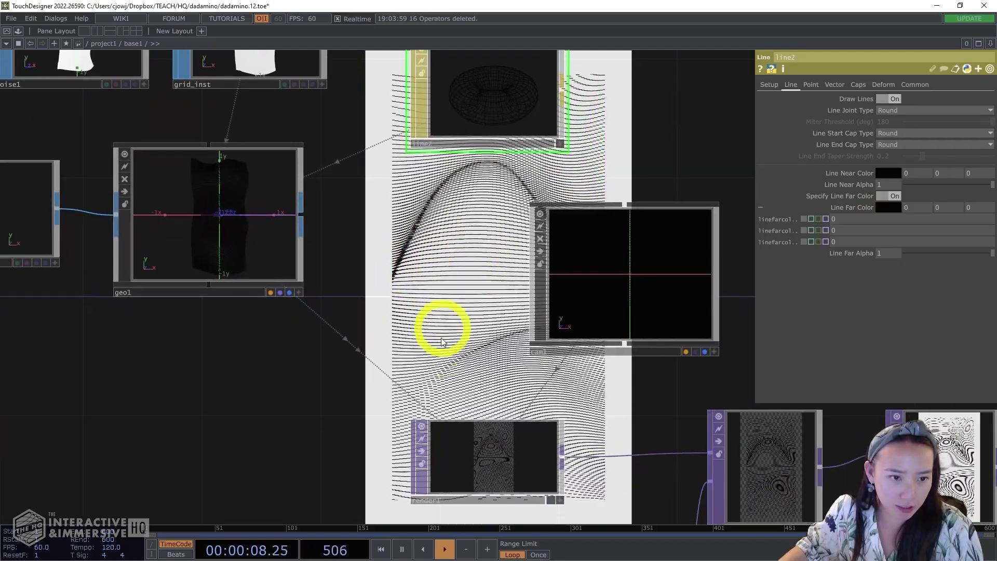
- Try a thicker line by raising line2's Width Near to 6.9, and undo the change
scroll(470, 344, up, 3)
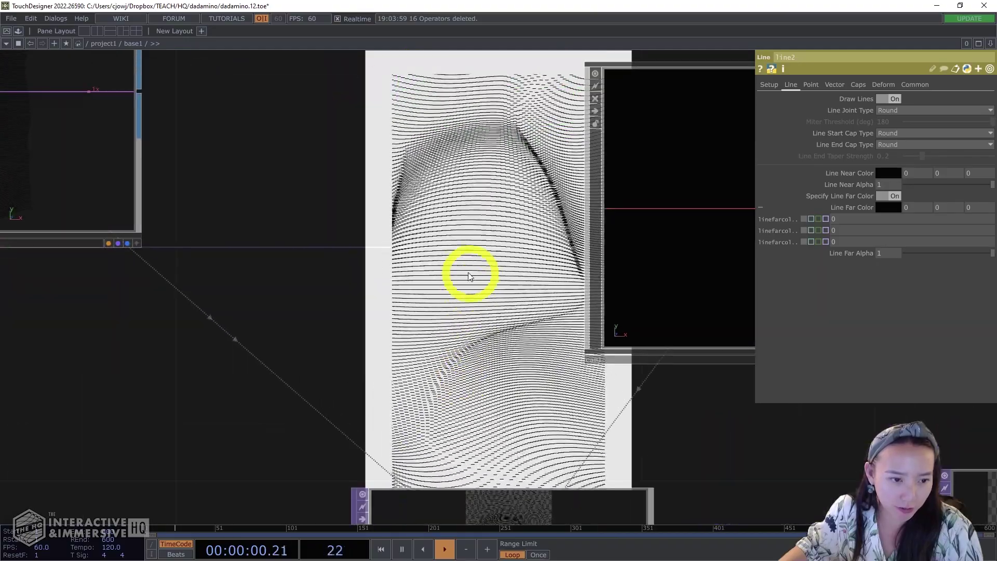
scroll(544, 324, down, 3)
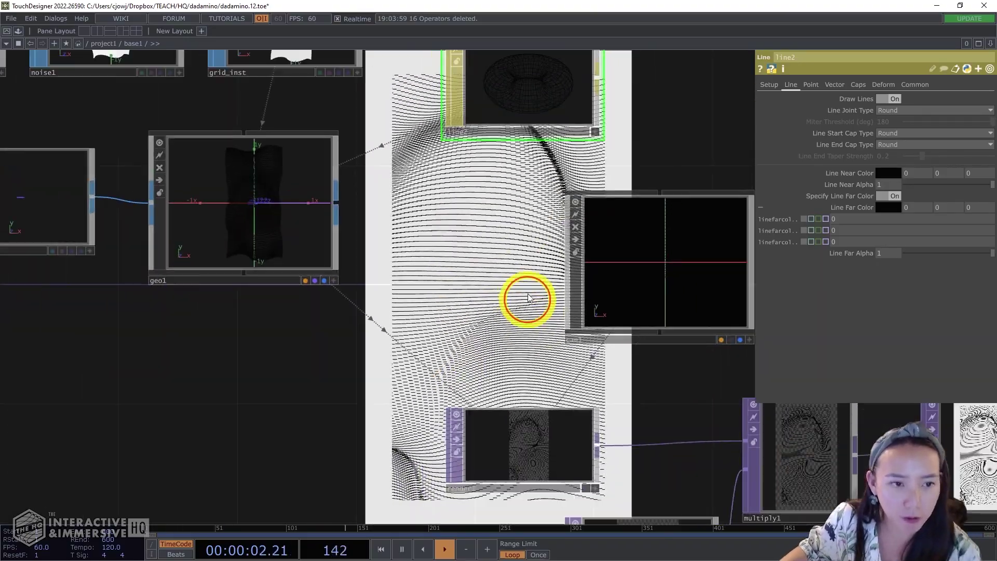
drag(528, 298, 528, 332)
click(770, 84)
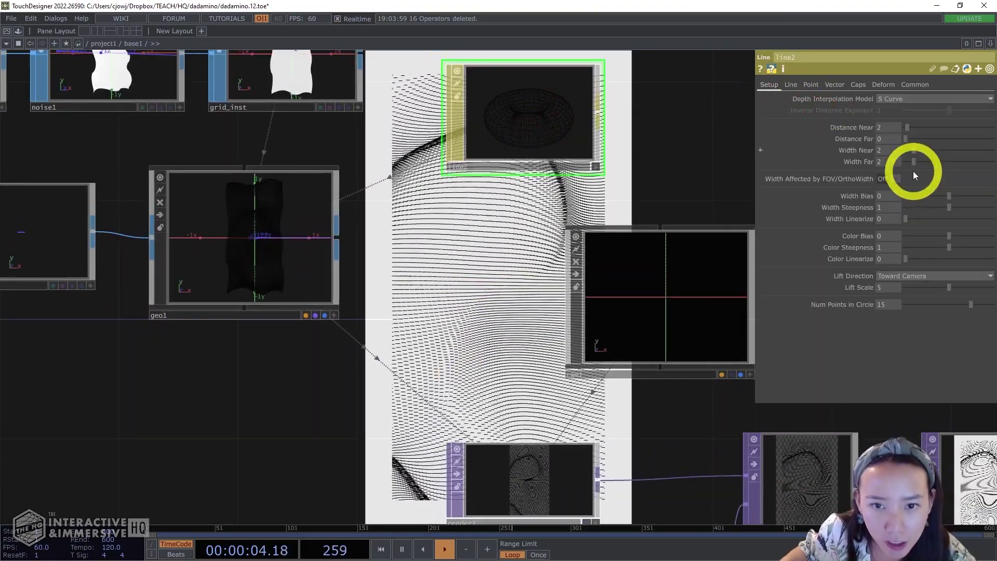
drag(930, 151, 943, 148)
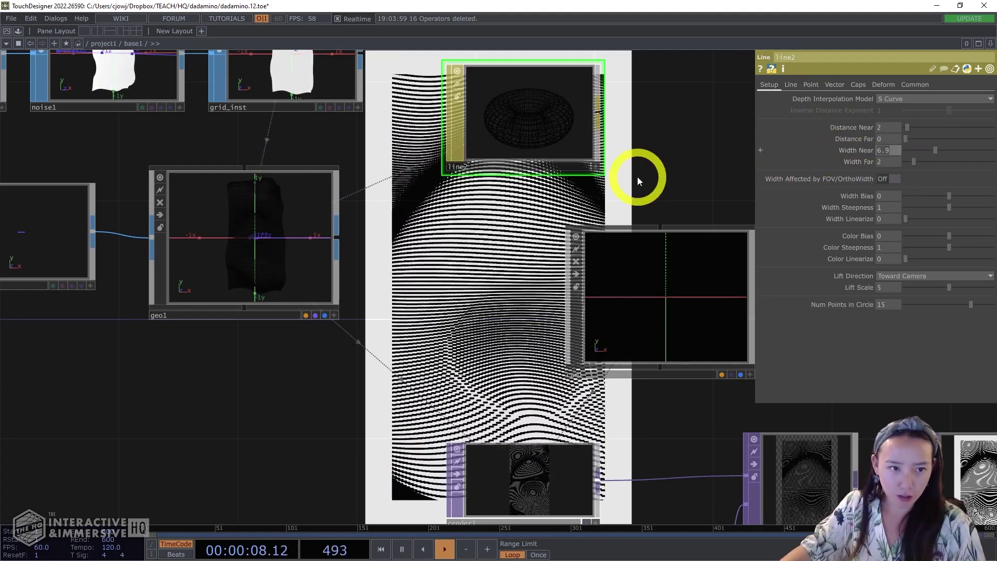
key(ctrl+z)
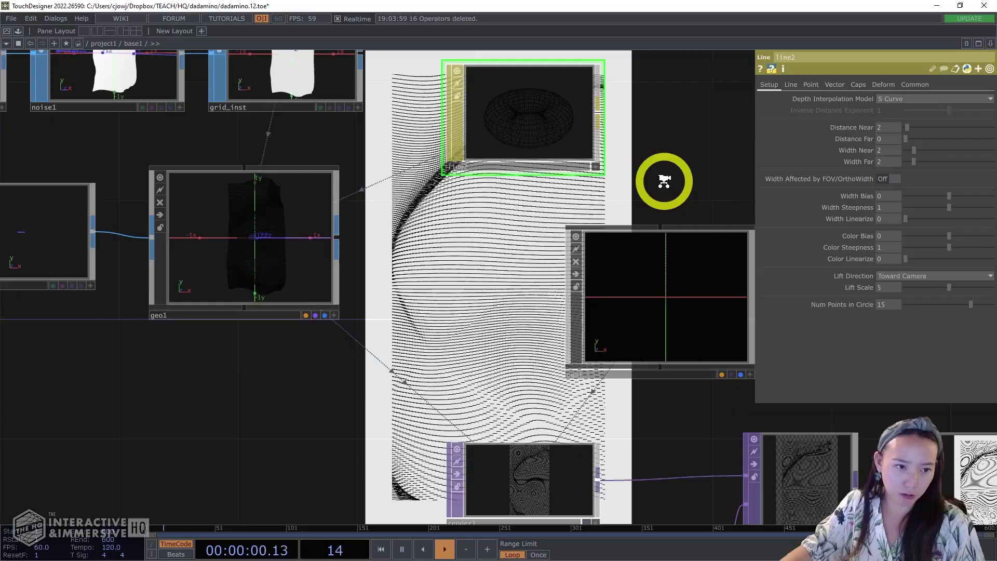
- Select all operators in the network and turn off their viewers so only the operator names show
scroll(668, 182, down, 5)
drag(668, 182, 546, 272)
drag(632, 152, 630, 154)
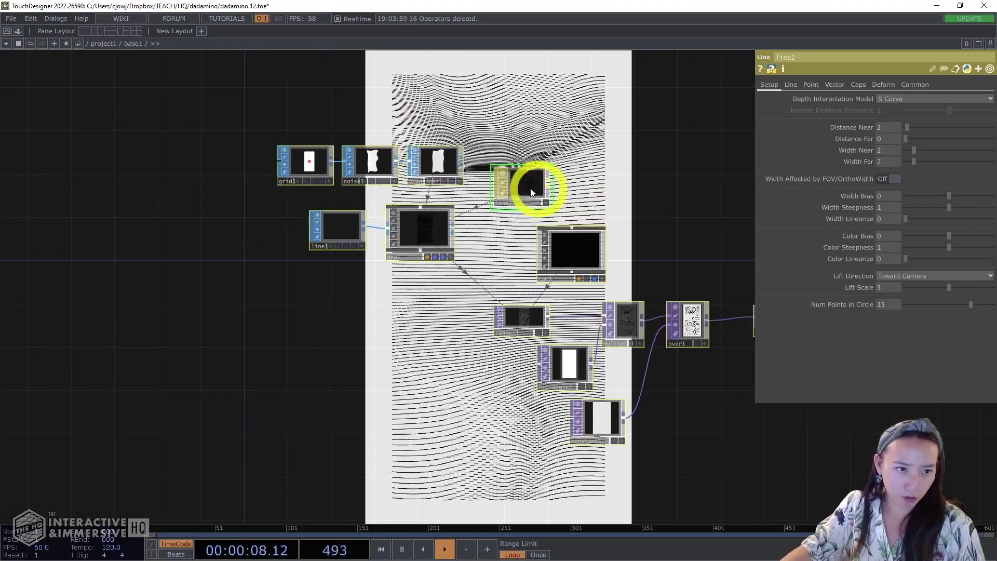
scroll(493, 170, up, 4)
click(478, 161)
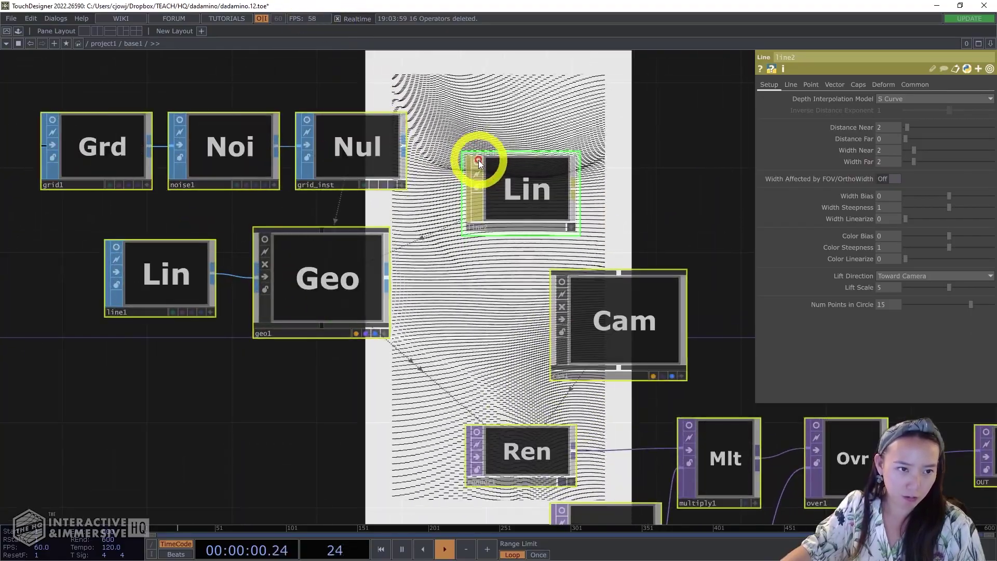
drag(603, 179, 514, 239)
scroll(576, 220, down, 2)
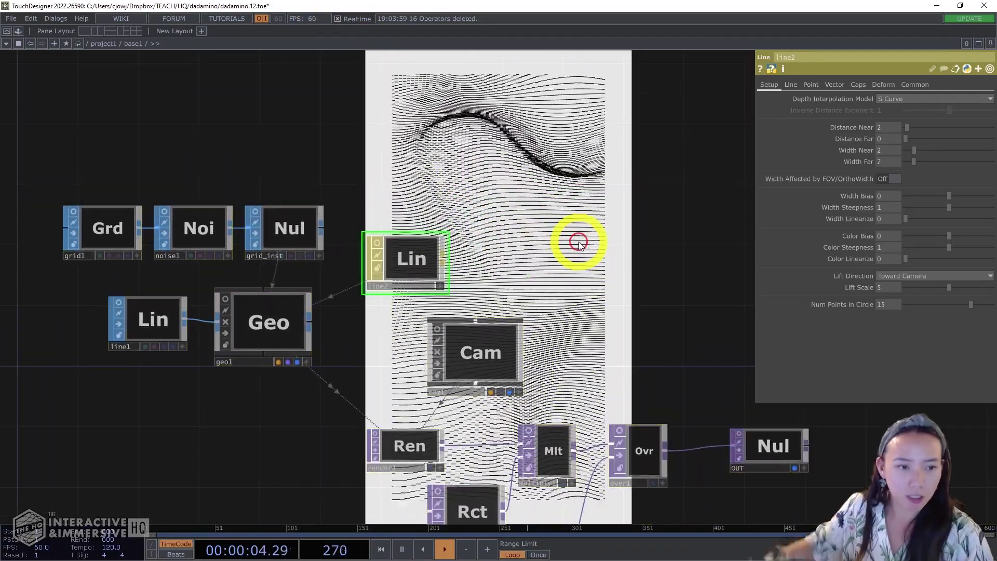
double_click(543, 254)
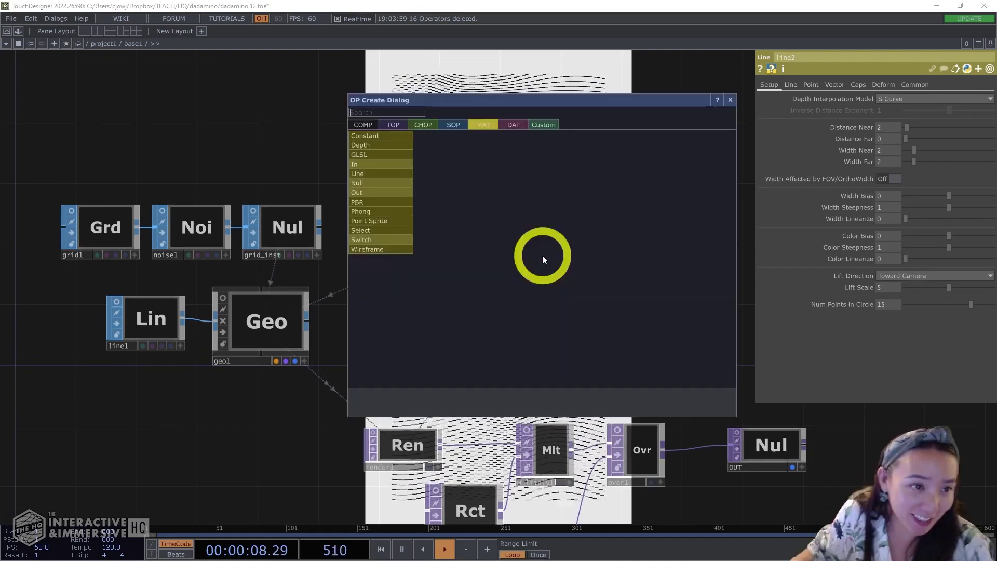
click(528, 80)
click(112, 229)
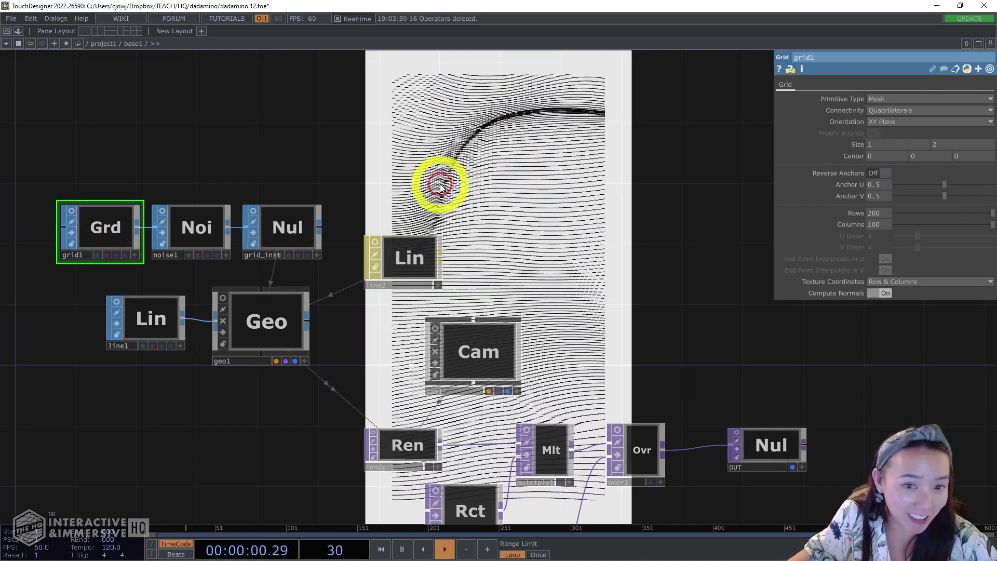
drag(582, 284, 581, 245)
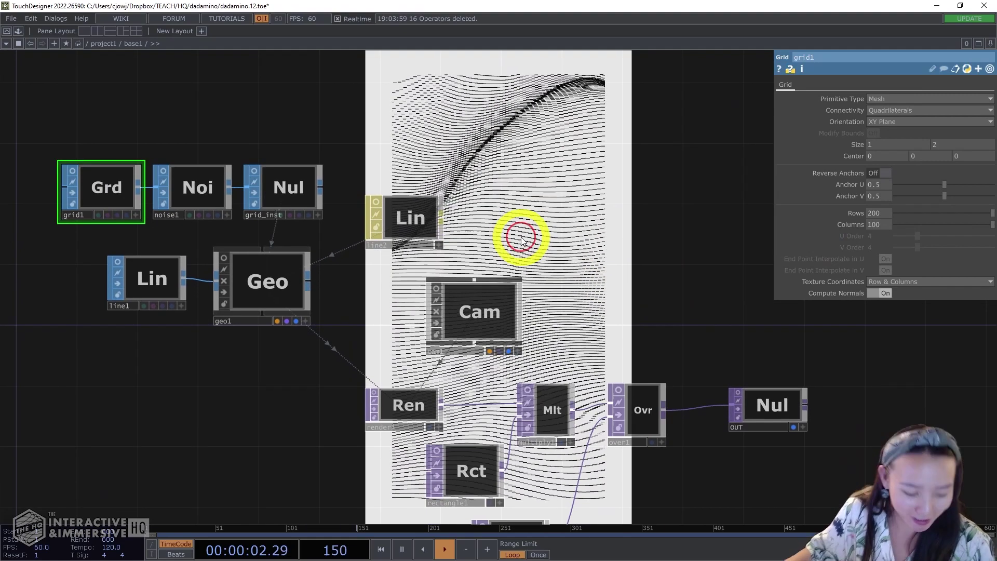
- Add a Noise TOP in the free space above the camera, beside the line2 material
double_click(521, 237)
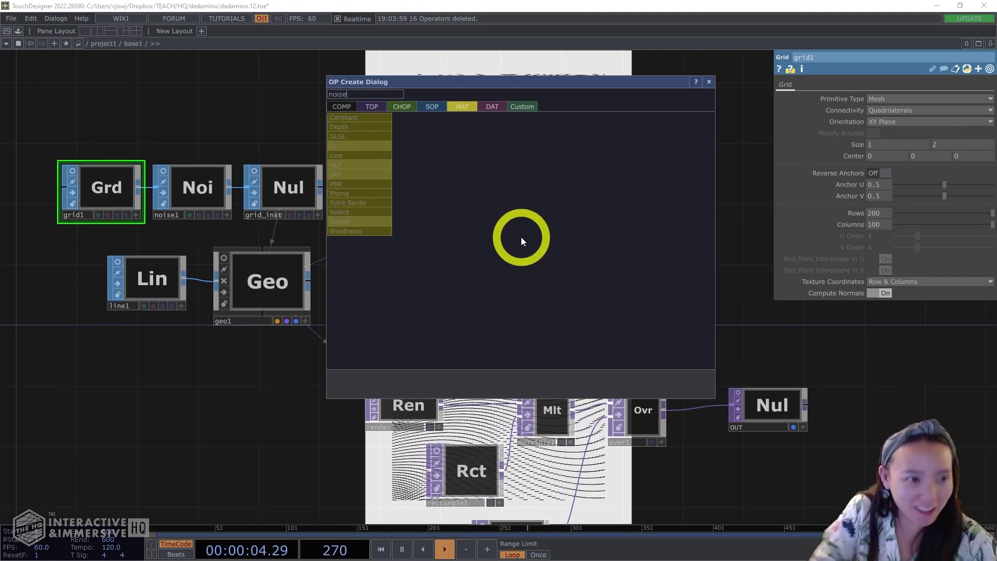
click(378, 107)
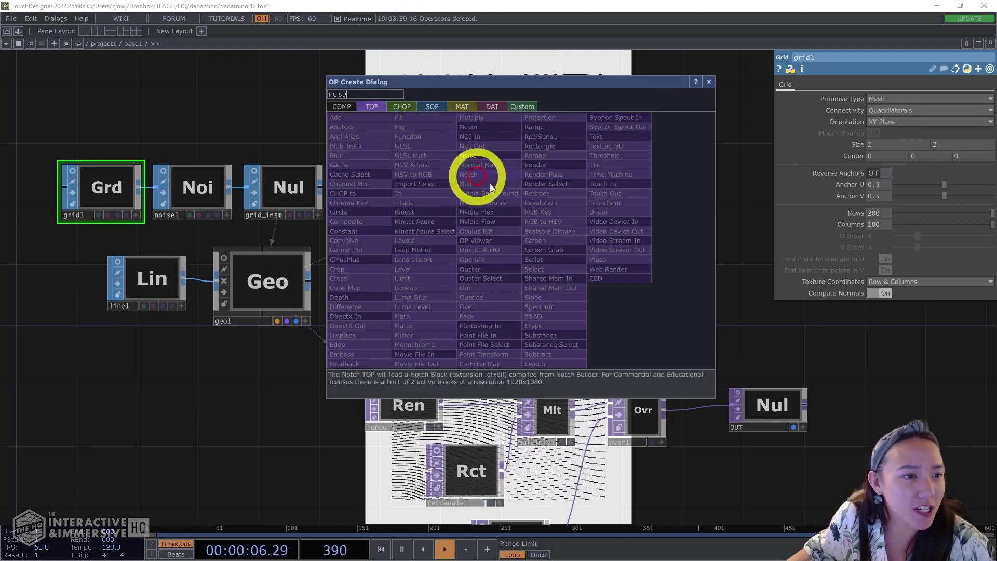
click(472, 156)
click(541, 208)
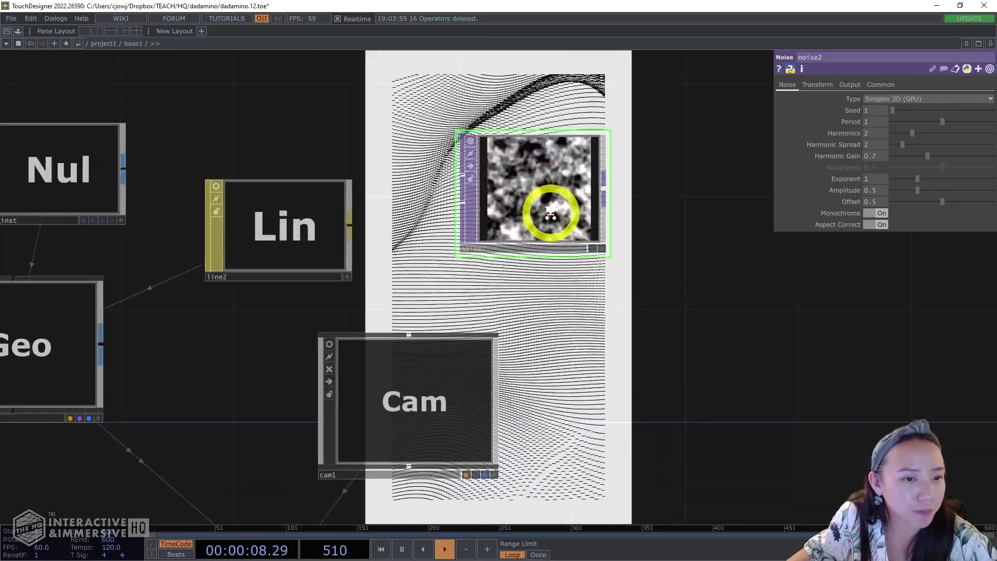
- Copy grid1's Rows parameter and paste it as a reference into the resolution width of noise2
click(880, 84)
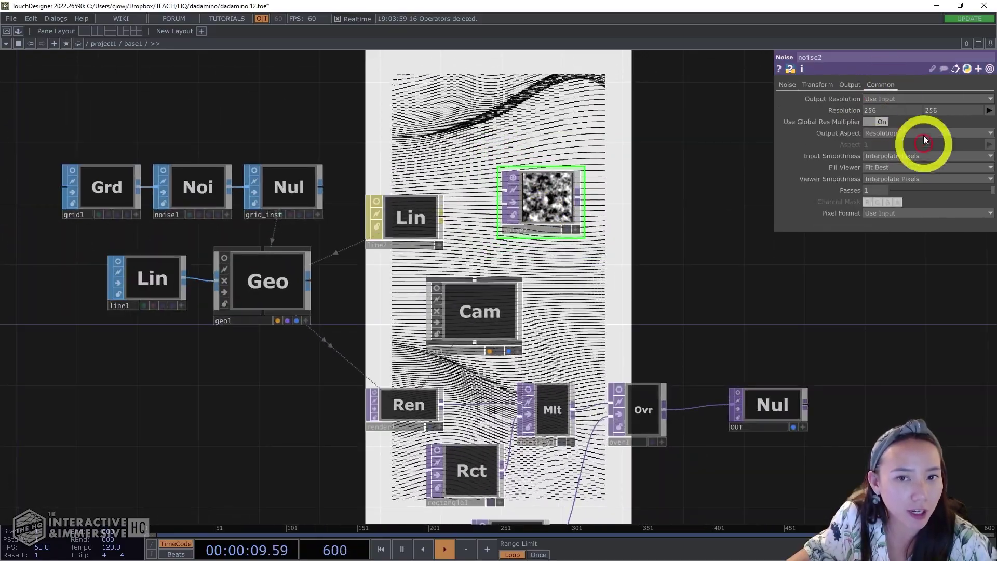
click(852, 110)
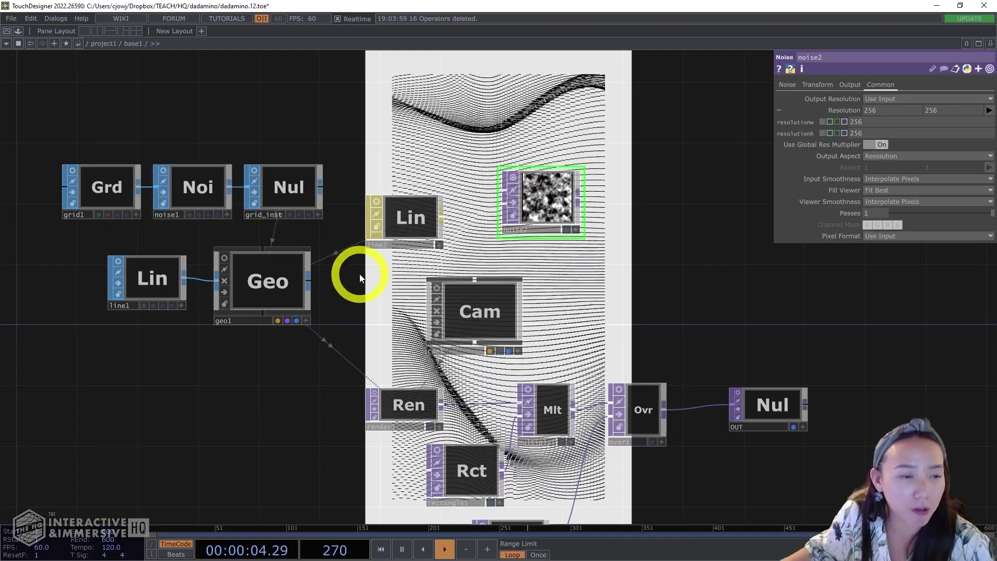
click(124, 184)
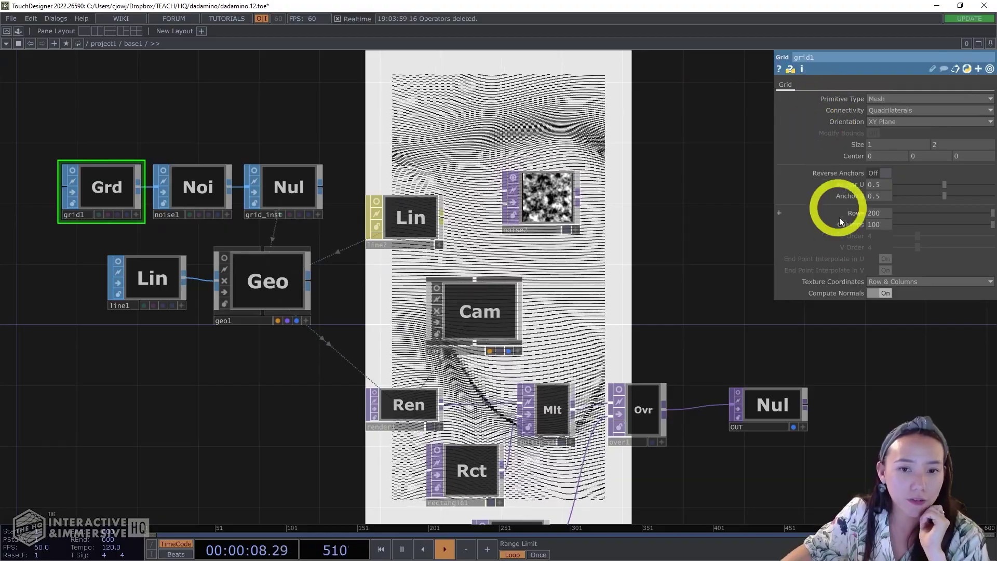
right_click(852, 212)
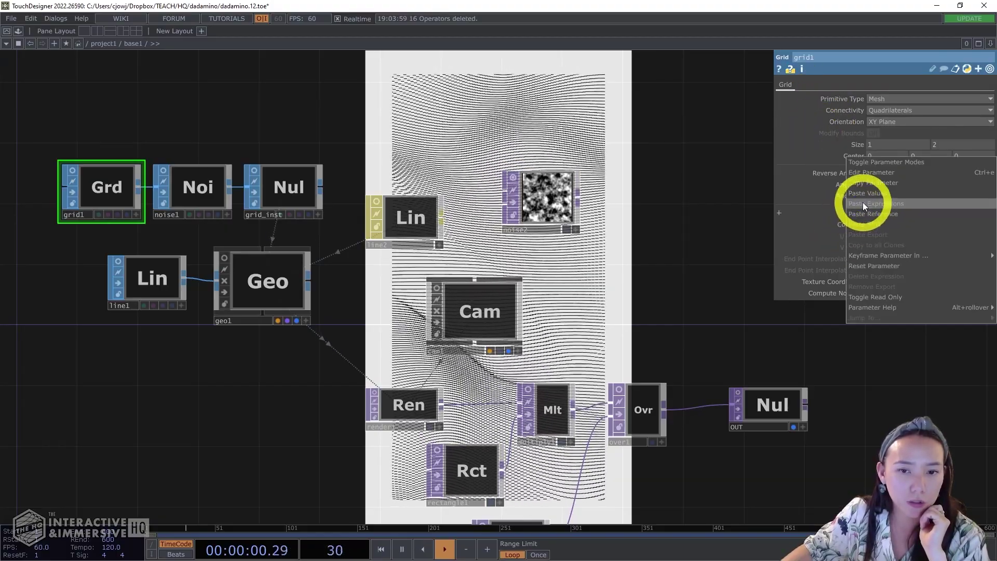
click(874, 184)
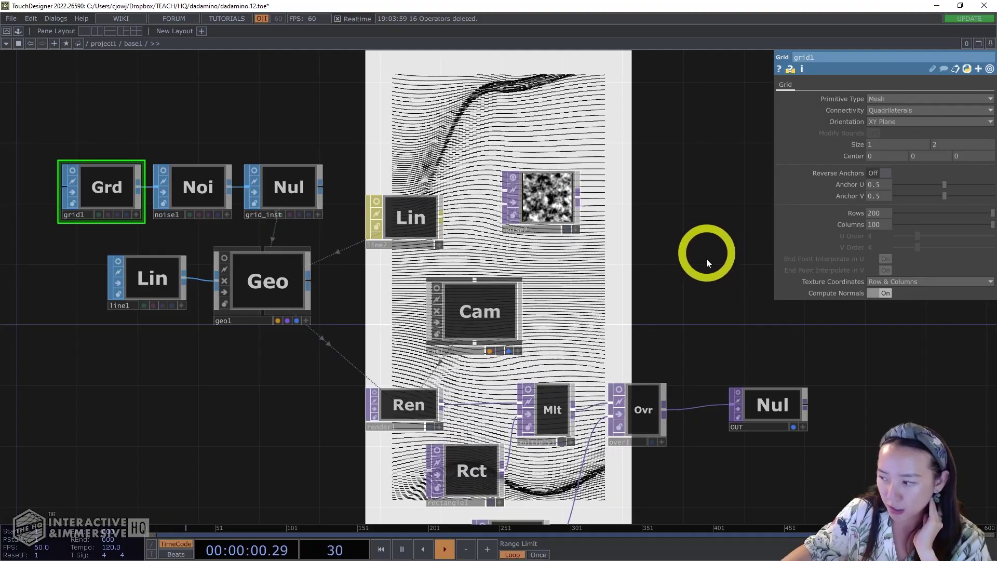
click(580, 213)
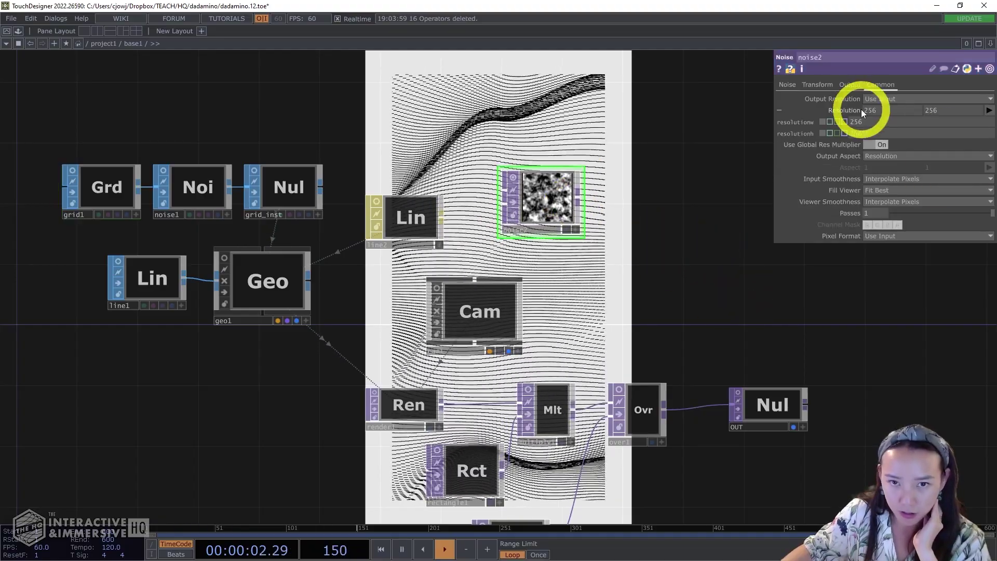
right_click(861, 120)
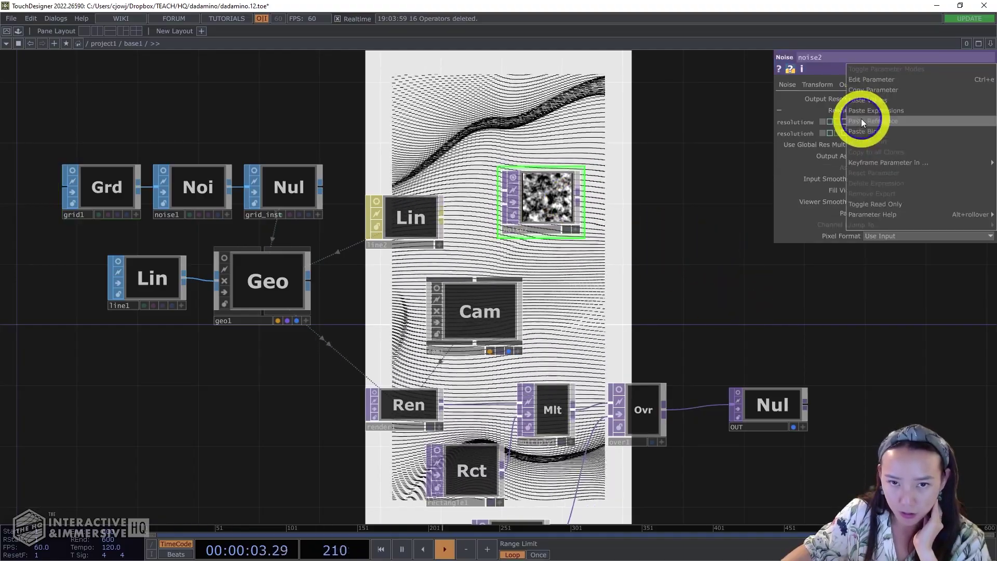
click(894, 120)
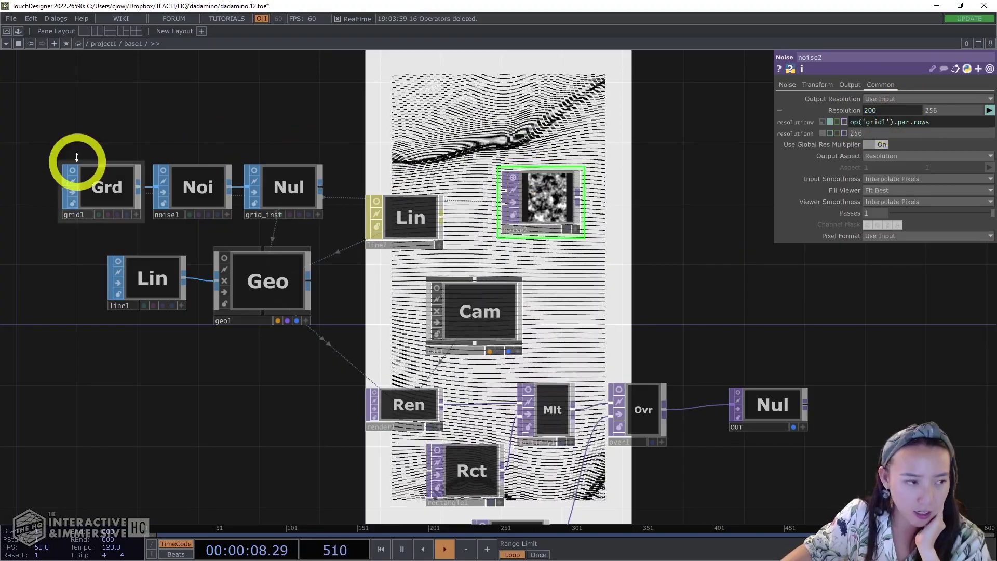
- Copy grid1's Columns parameter and paste it as a reference into the resolution height of noise2
click(98, 183)
right_click(877, 222)
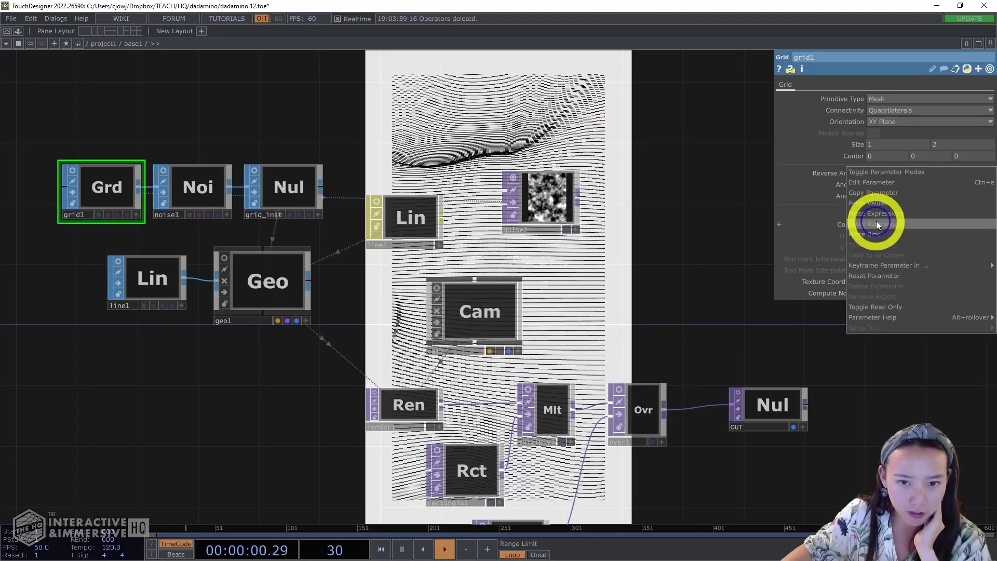
click(877, 192)
click(545, 183)
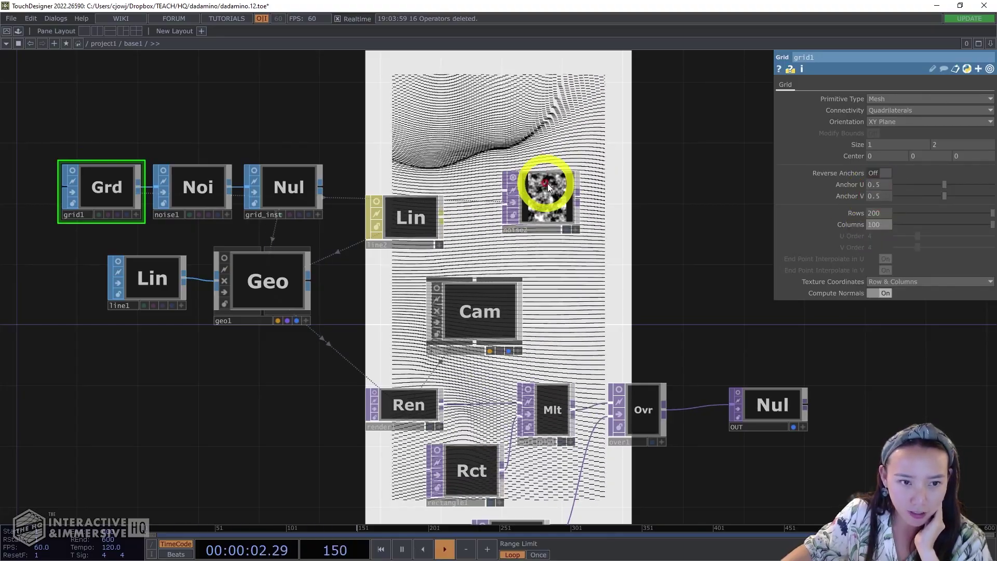
right_click(859, 136)
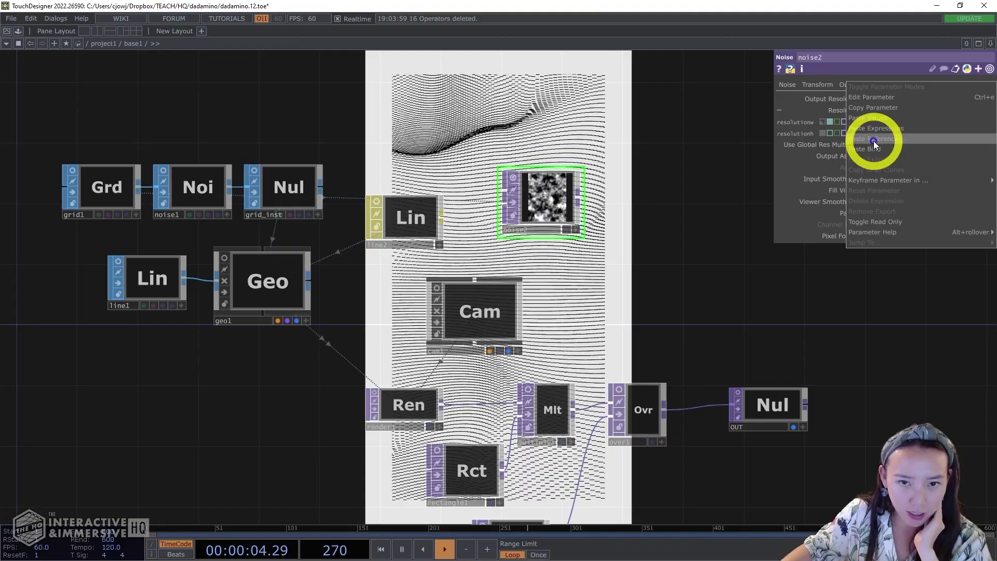
click(874, 139)
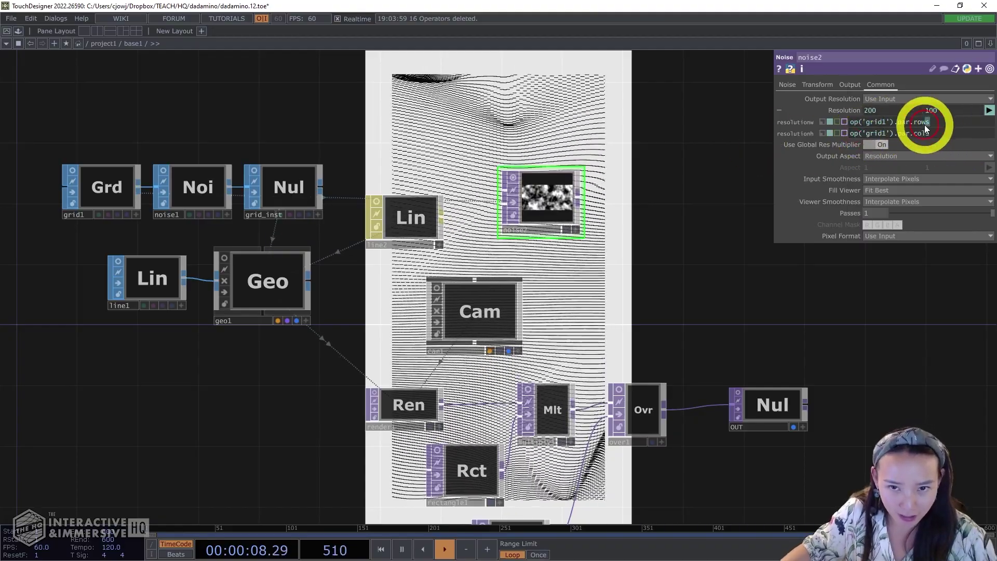
- Swap noise2's resolution references: width to op('grid1').par.cols and height to op('grid1').par.rows
text(cols)
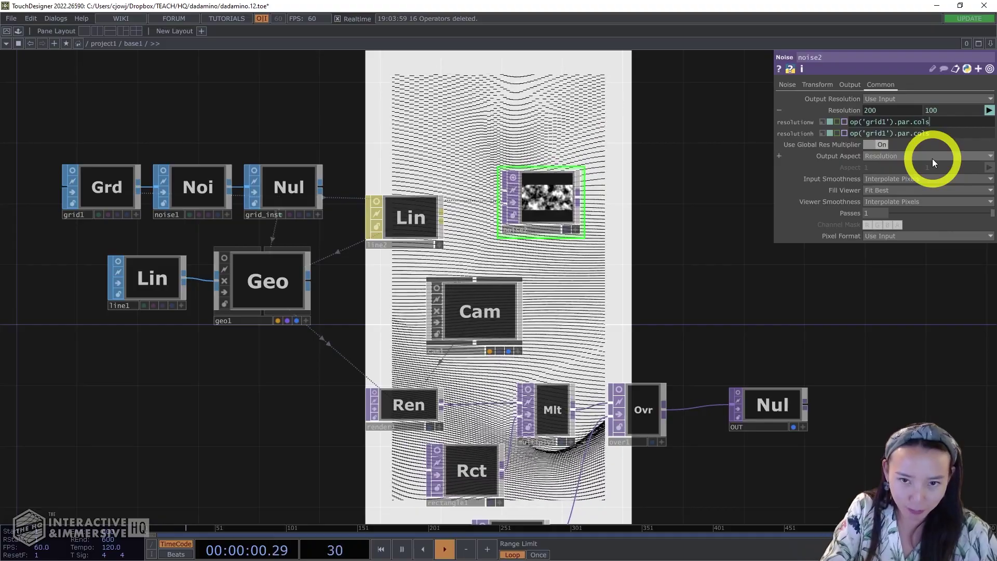
click(958, 133)
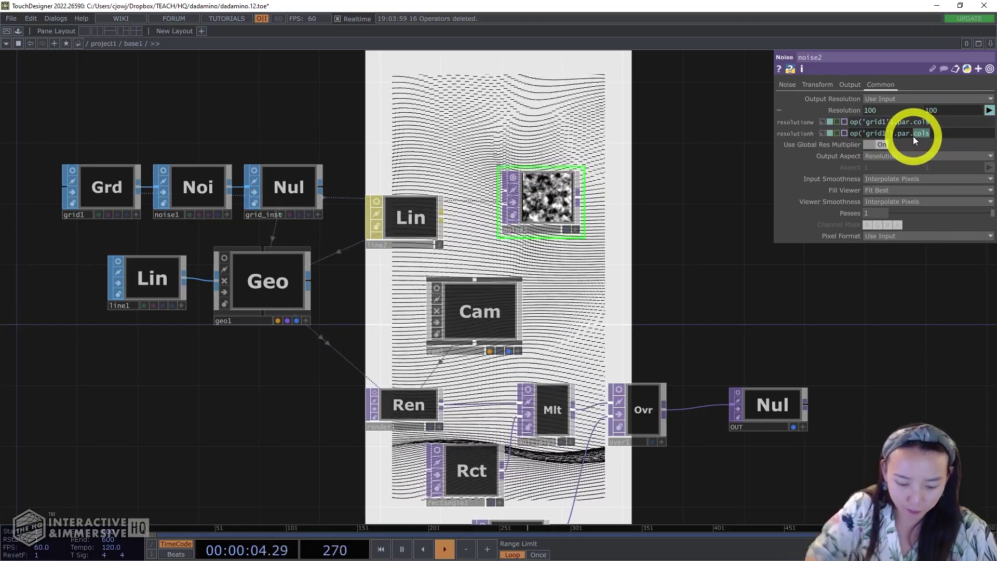
text(rows)
key(Return)
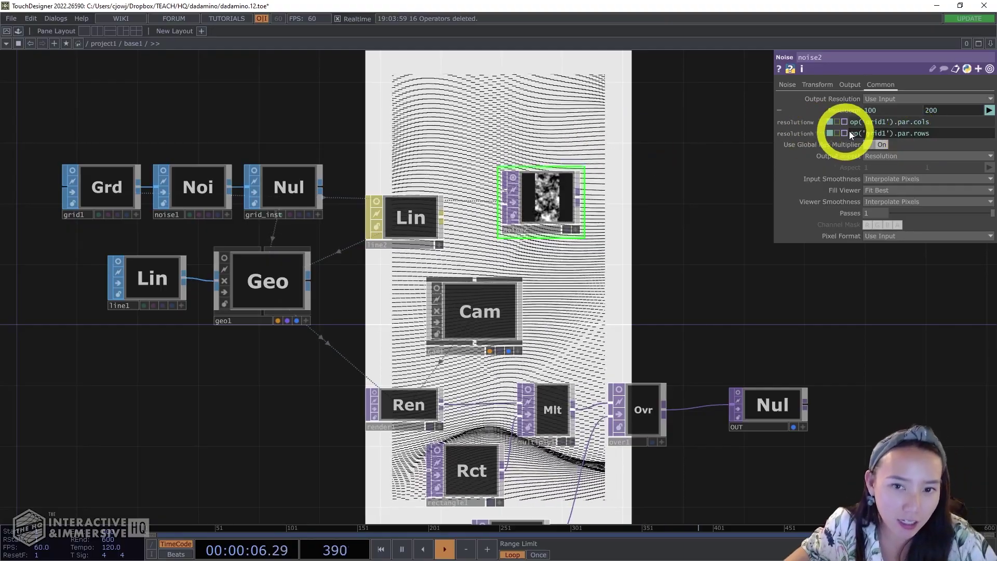
- Test the resolution link by trying a lower Rows value on grid1, and undo the change
click(98, 193)
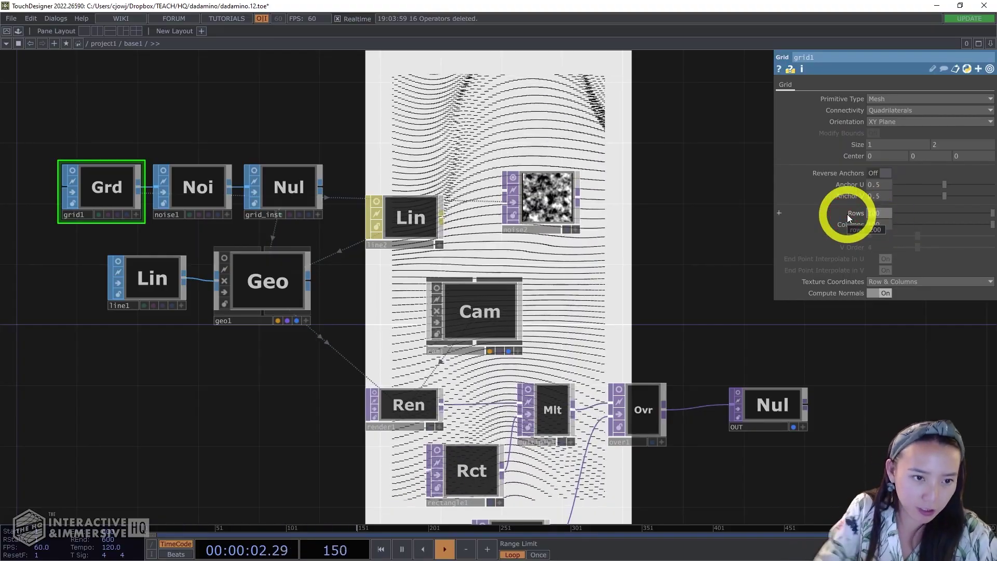
key(ctrl+z)
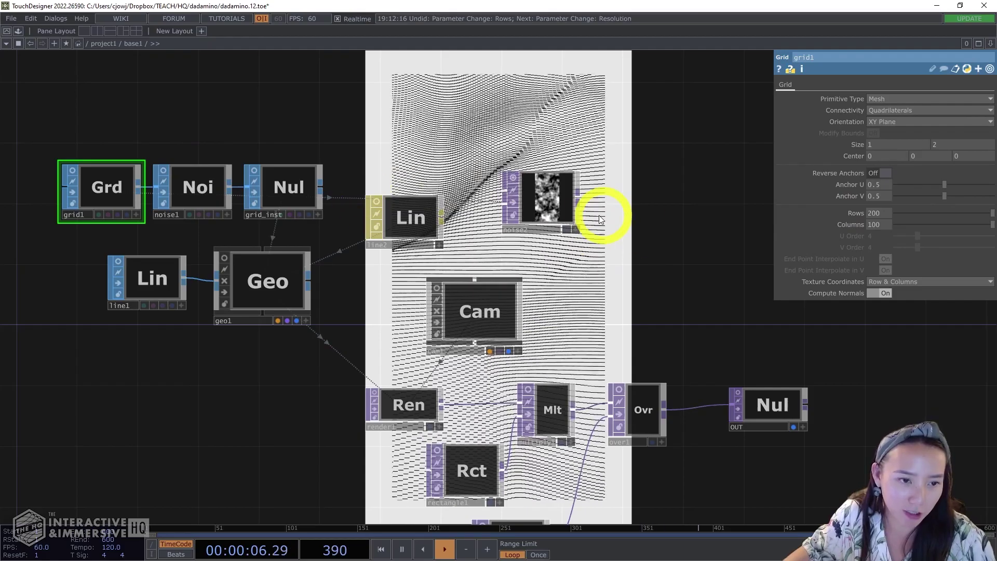
- Set the Pixel Format of noise2 to 32-bit float (RGBA)
click(556, 202)
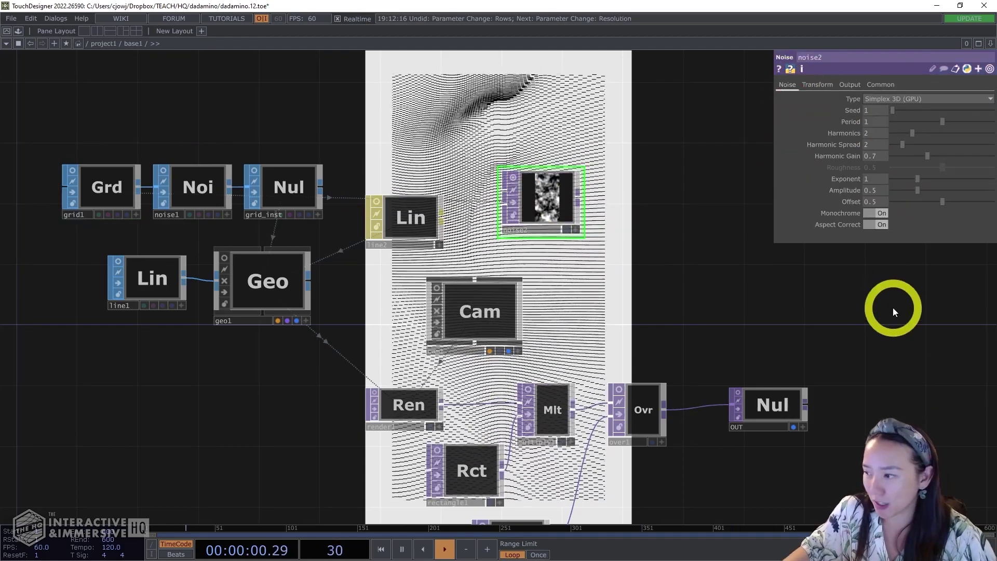
click(879, 84)
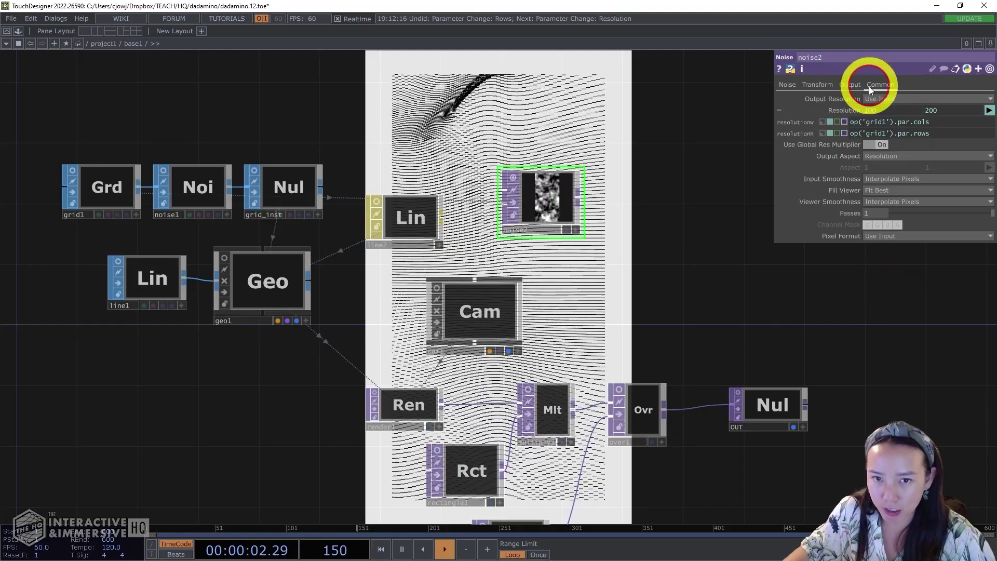
click(878, 236)
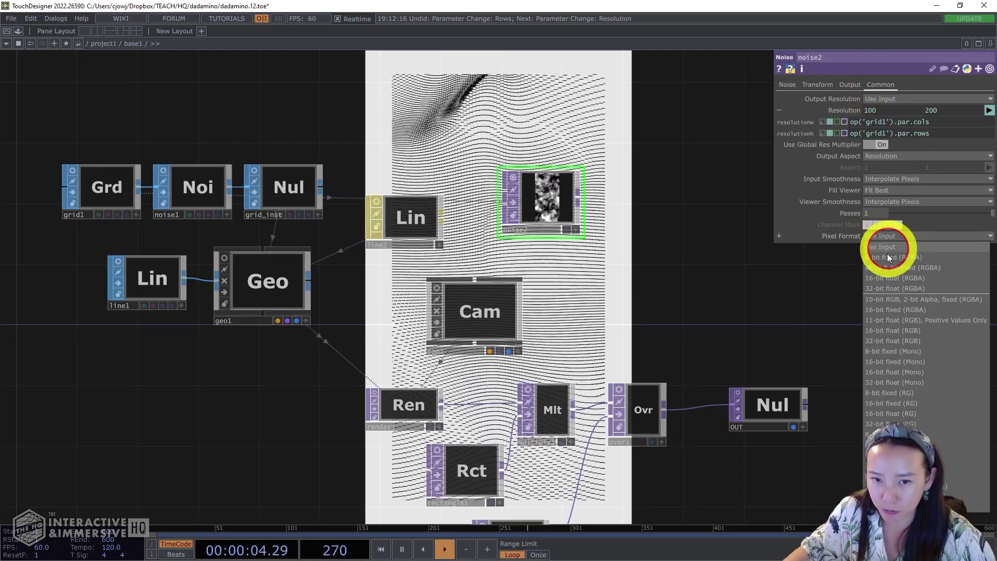
click(881, 289)
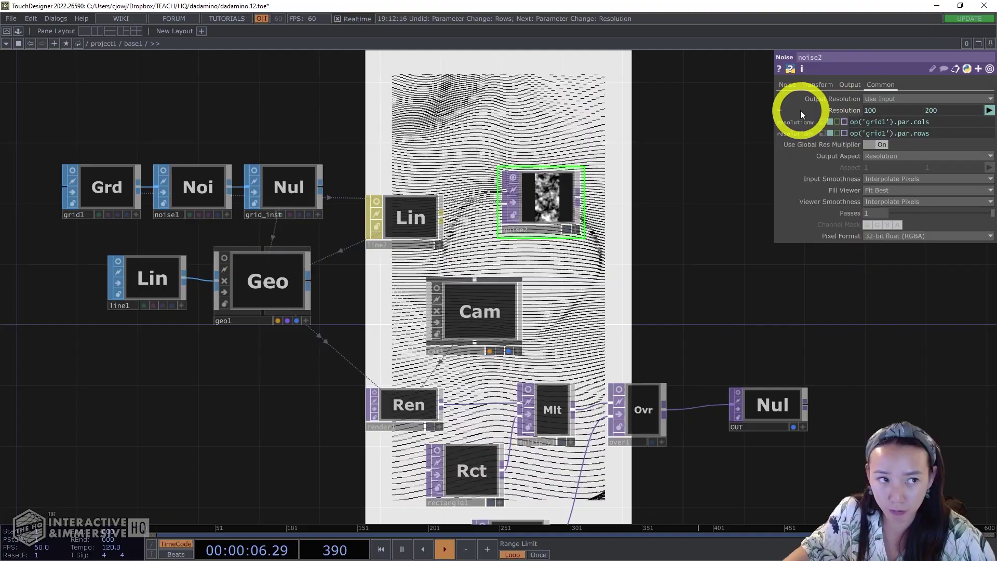
- Set noise2's type to Perlin 4D (GPU), with a Period of 0.8 and Harmonics of 6
click(787, 85)
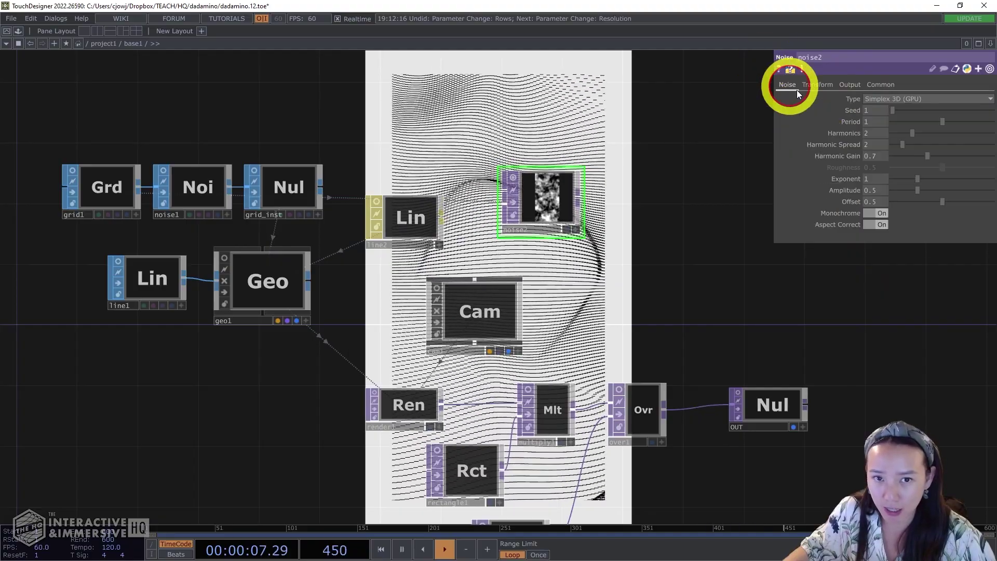
click(902, 98)
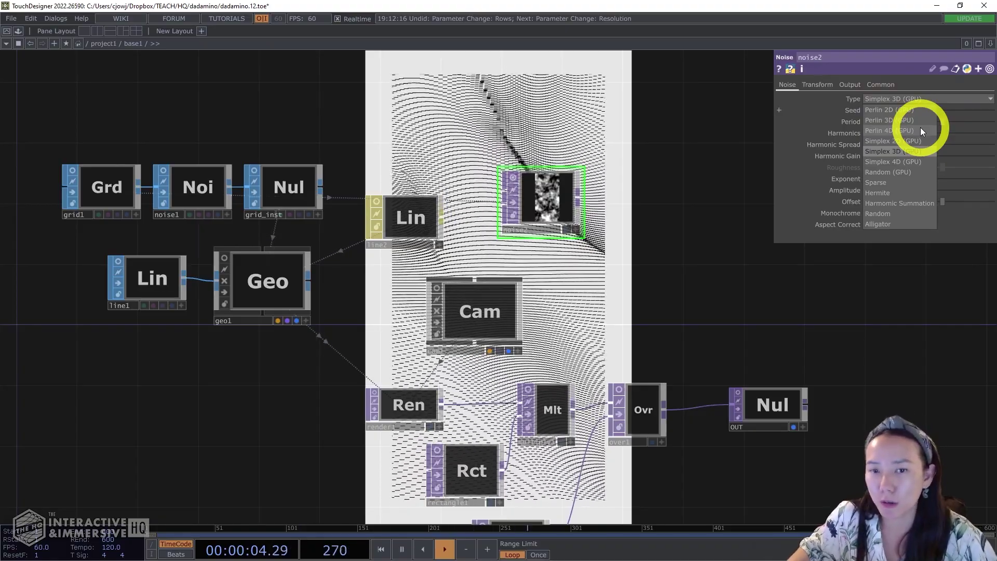
click(884, 131)
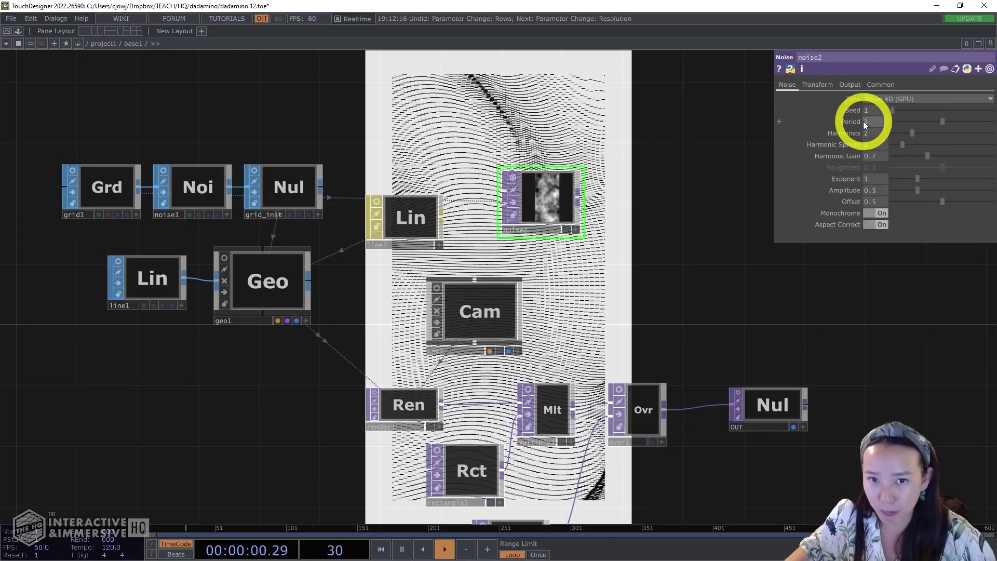
text(.8)
key(Return)
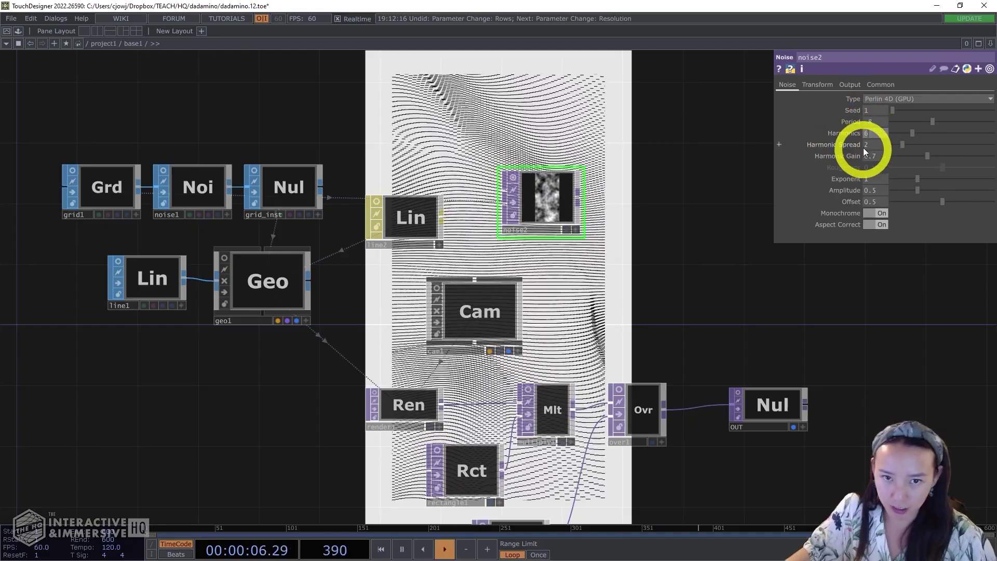
- Set noise2's Harmonic Spread to 0.5 and Harmonic Gain to 0
click(865, 146)
text(.)
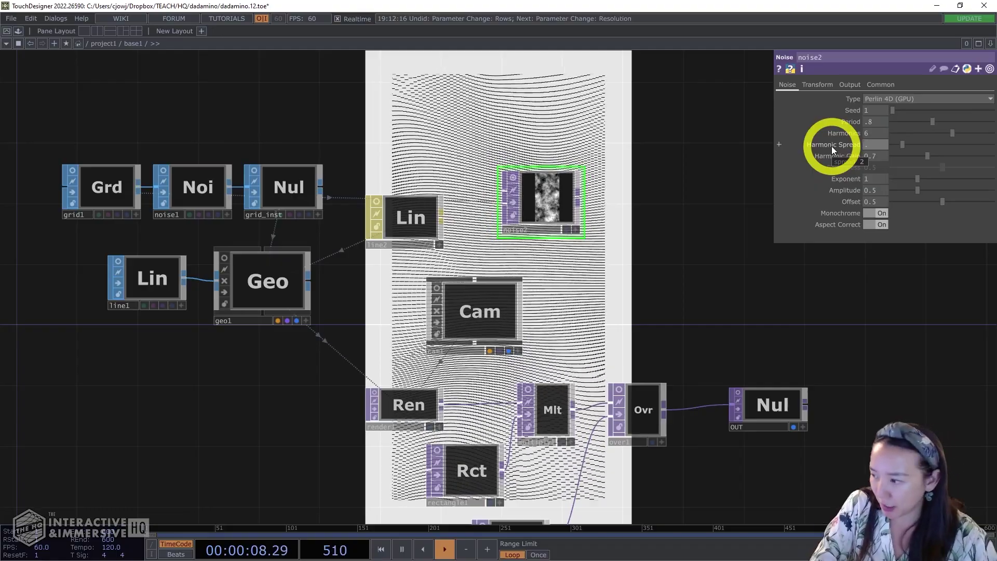
text(5)
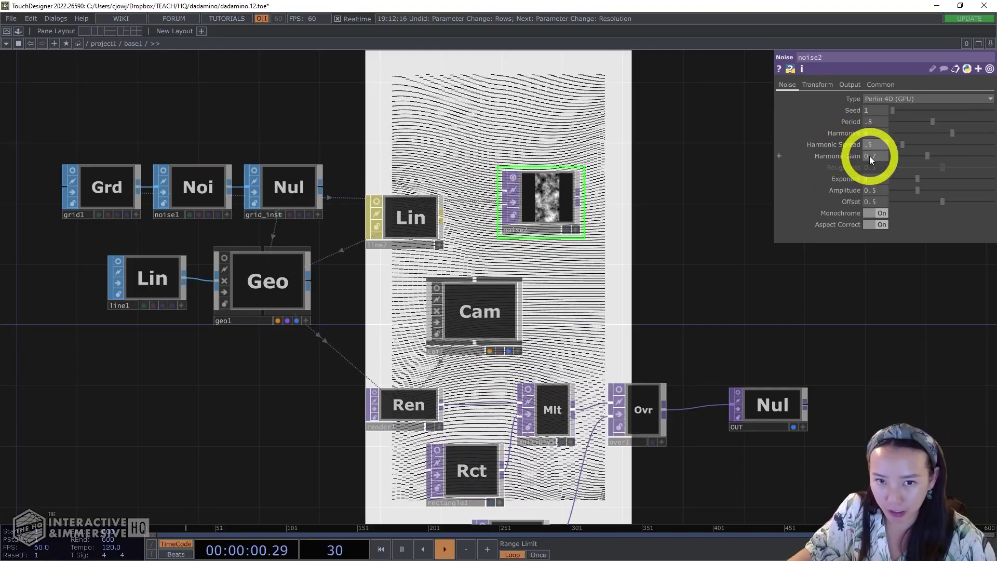
key(Tab)
text(0)
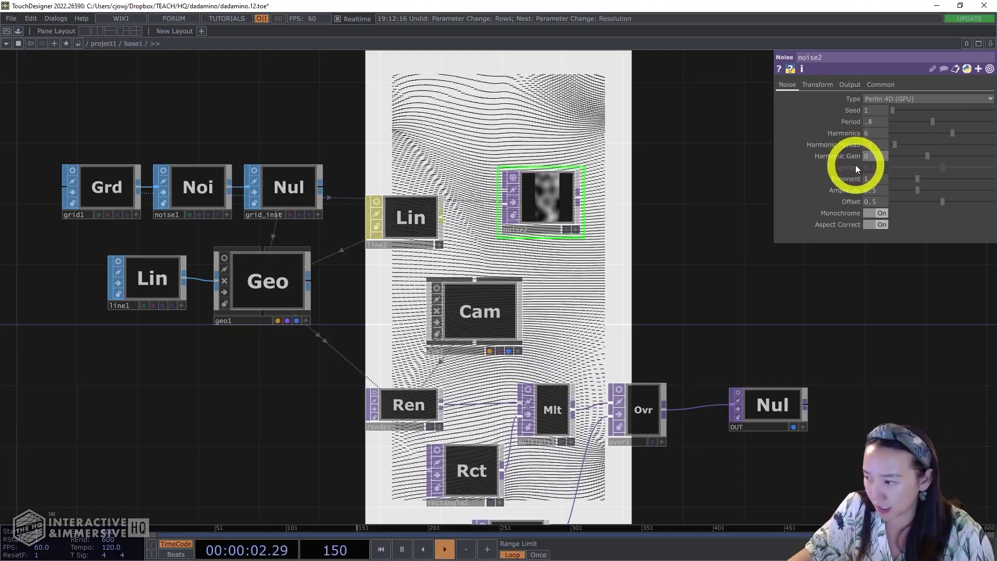
key(Tab)
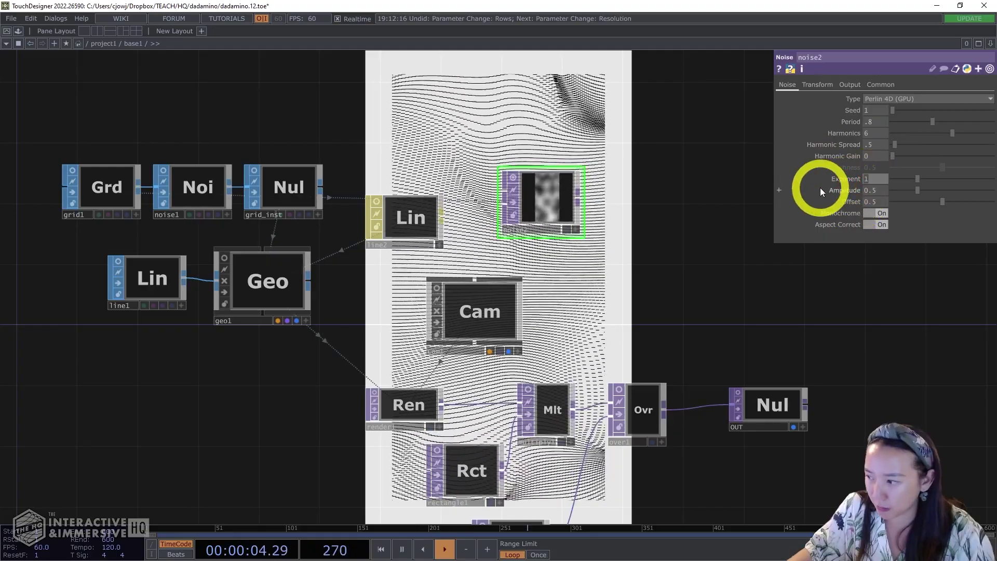
- Set noise2's Exponent to 0.6 and Amplitude to 0.1
text(.6)
key(Return)
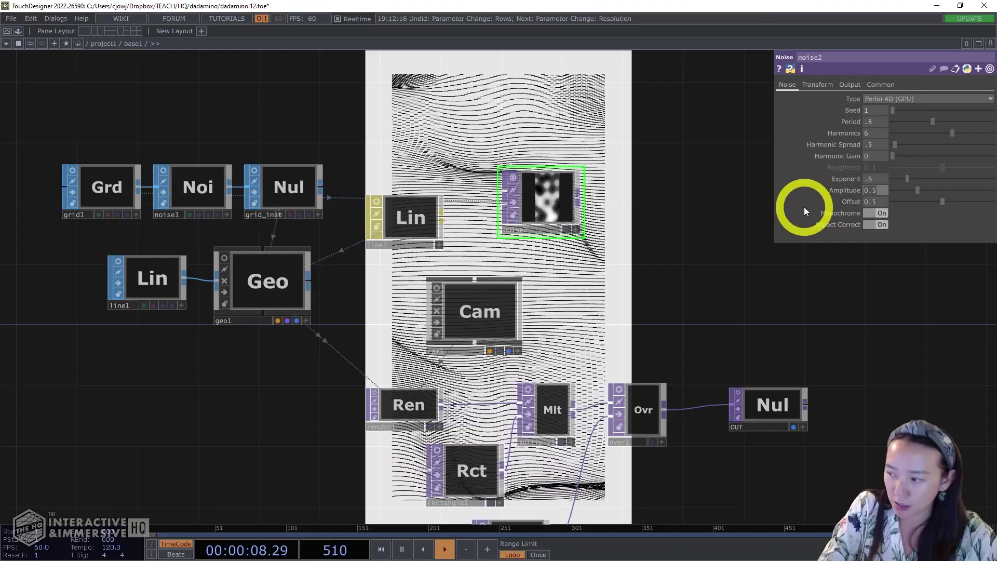
text(.1)
key(Return)
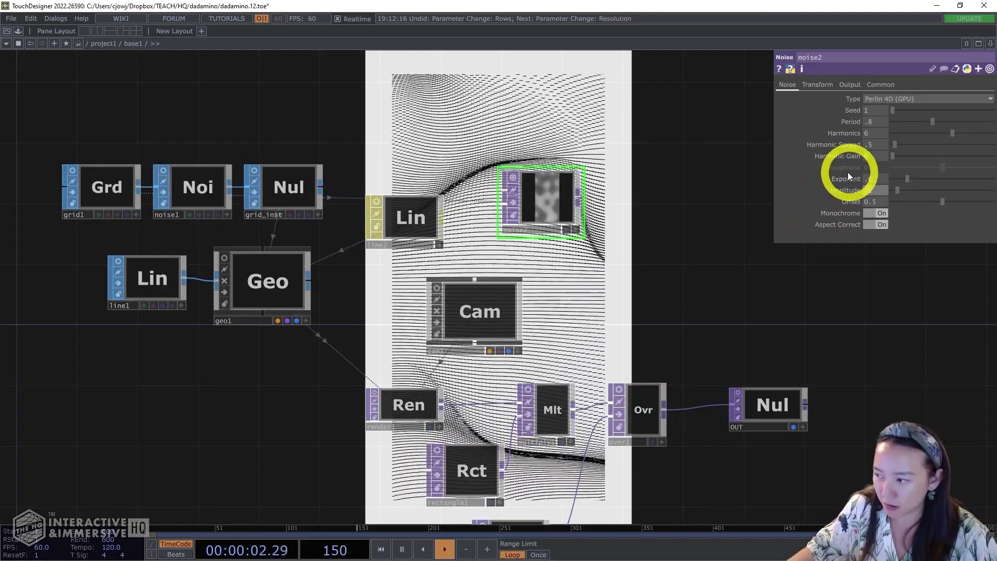
- Expand noise2's Translate parameter and enter a new Translate Y (ty) value
click(817, 85)
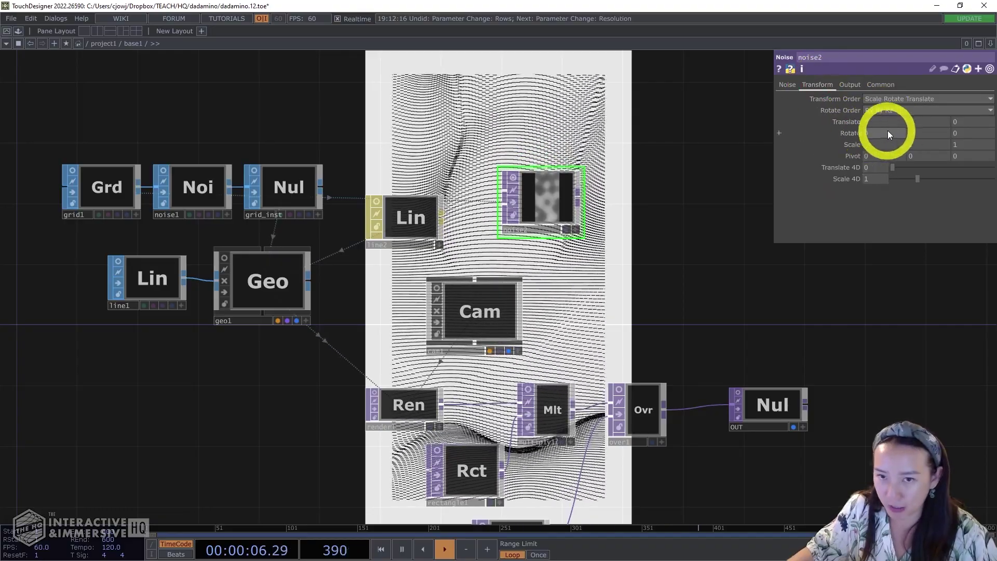
click(844, 122)
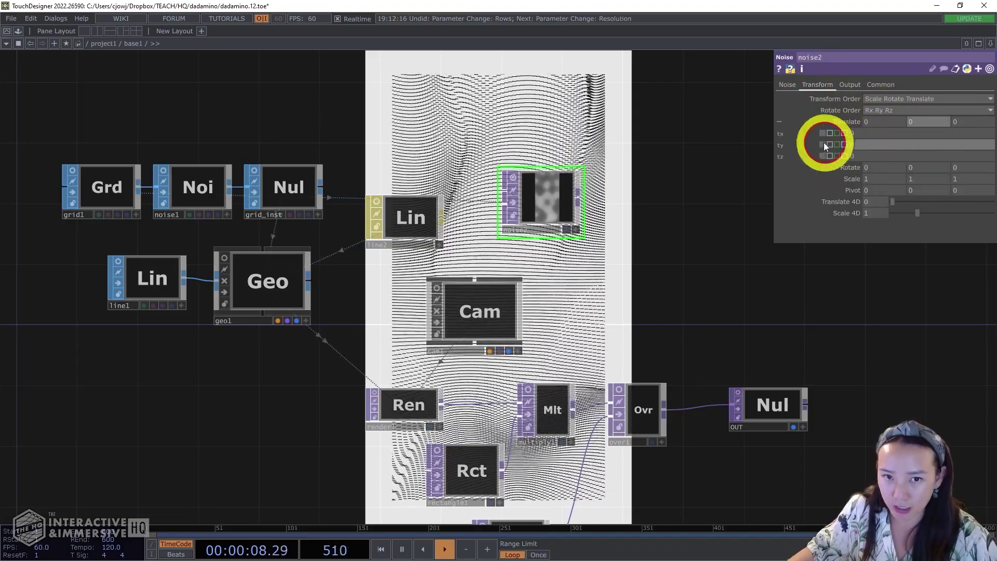
text(5)
key(Return)
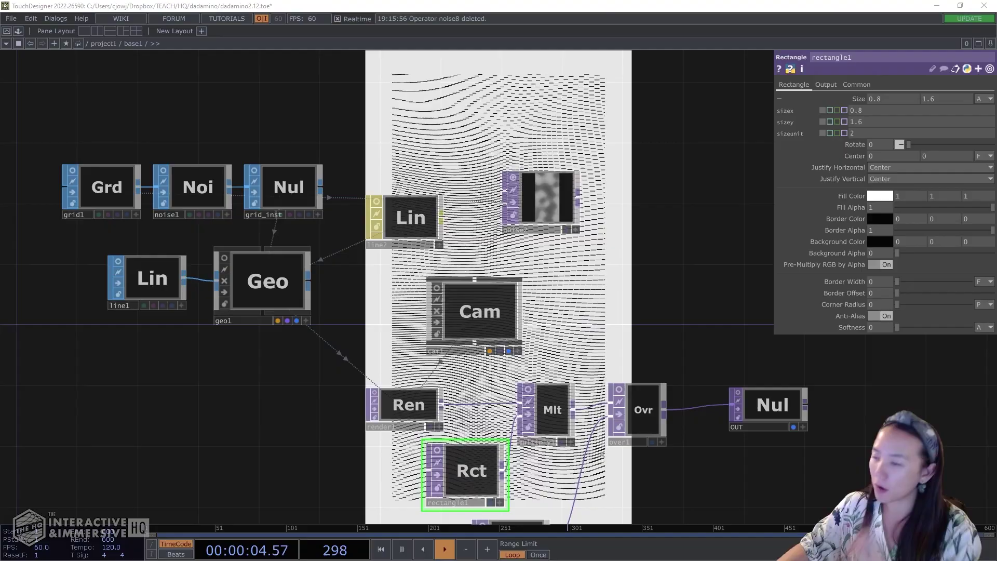
- Add a Math TOP connected to the output of noise2 and place it beside that node
click(671, 235)
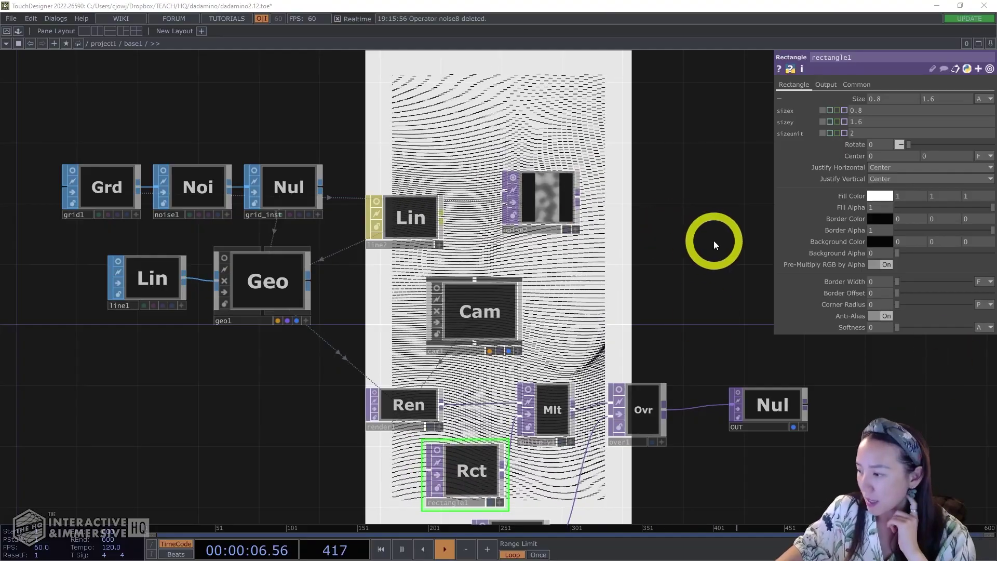
right_click(575, 195)
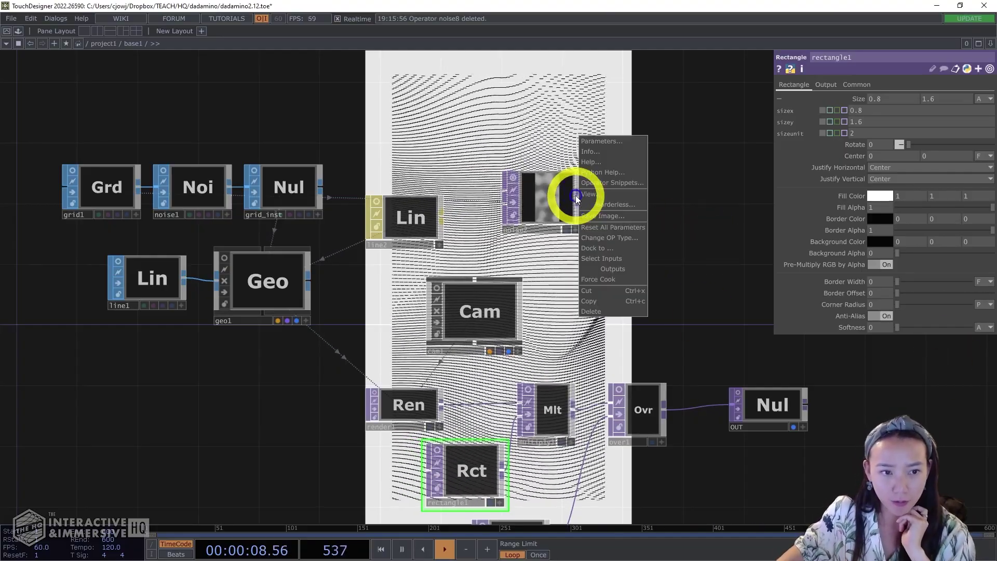
click(577, 196)
key(Tab)
text(math)
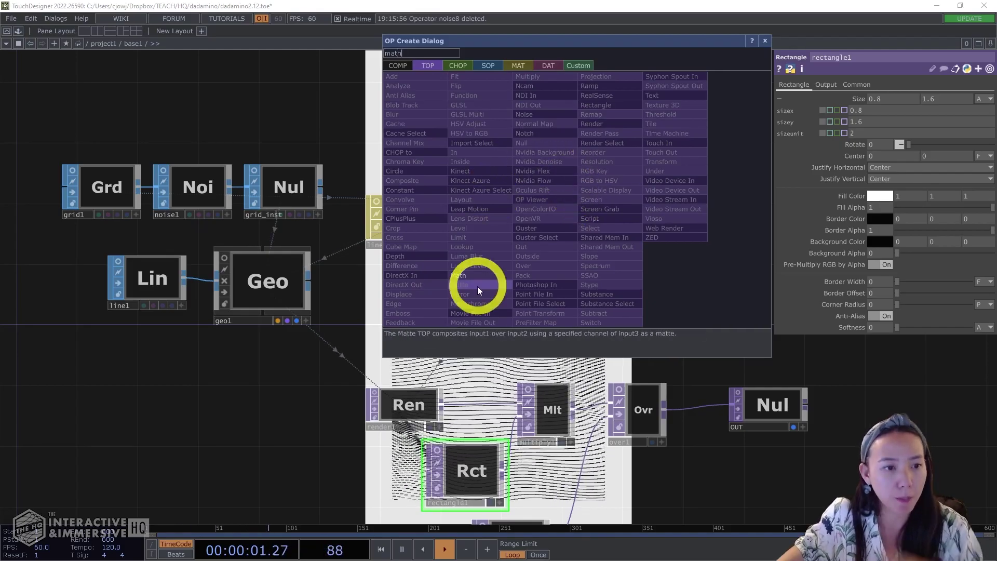
click(476, 276)
click(648, 203)
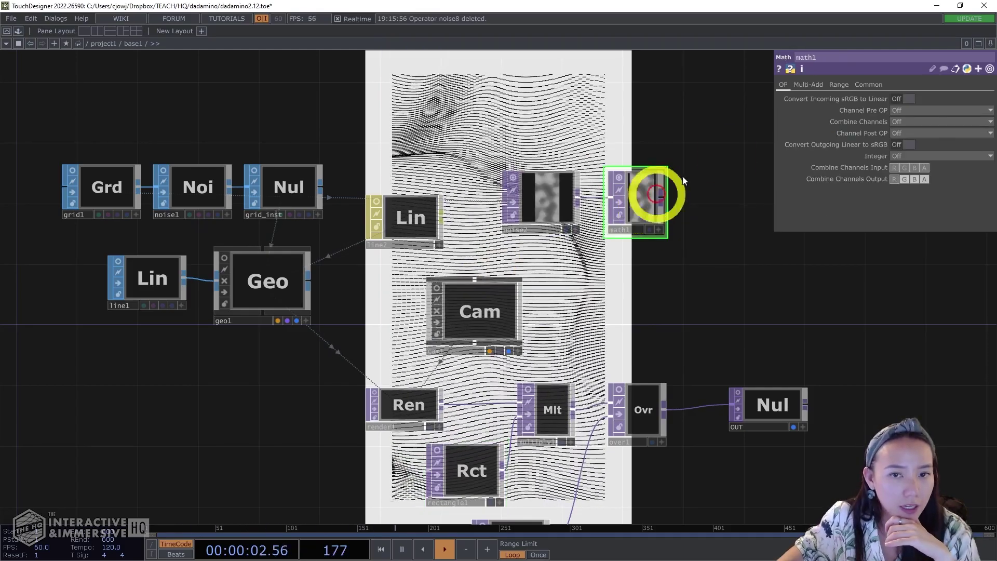
- Turn off the background display of the OUT null to clear the network around noise2 and math1
click(793, 427)
drag(685, 277, 716, 258)
scroll(690, 227, up, 4)
drag(629, 54, 625, 152)
scroll(624, 151, down, 2)
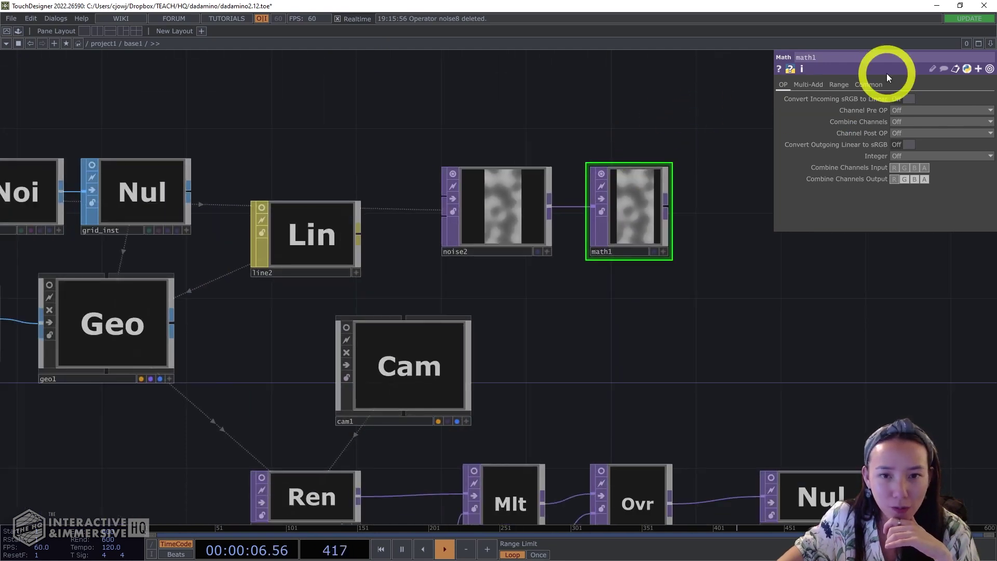
- Remap math1's overall range from -1 to 1 into 0 to 60
click(643, 213)
click(839, 85)
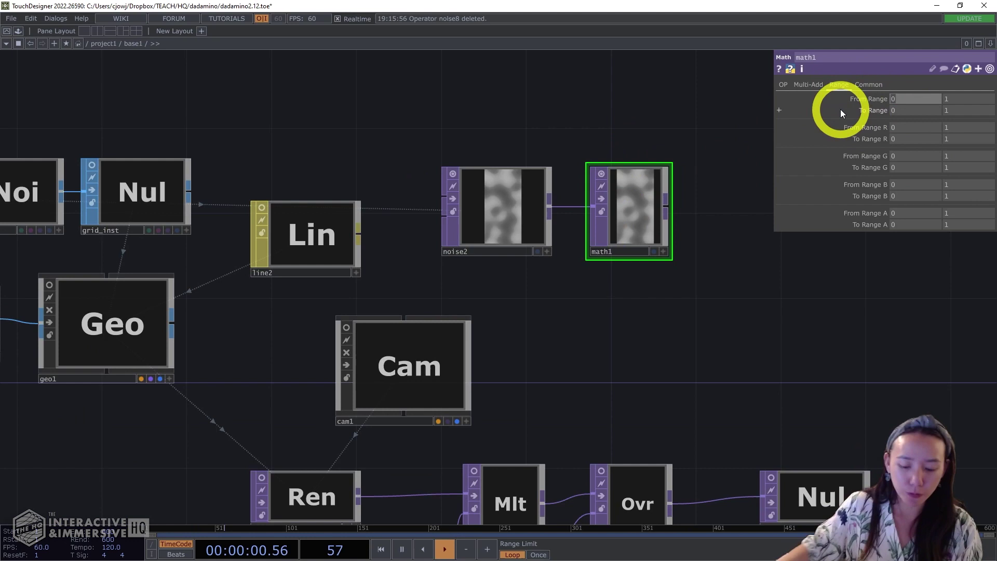
text(-1)
click(919, 126)
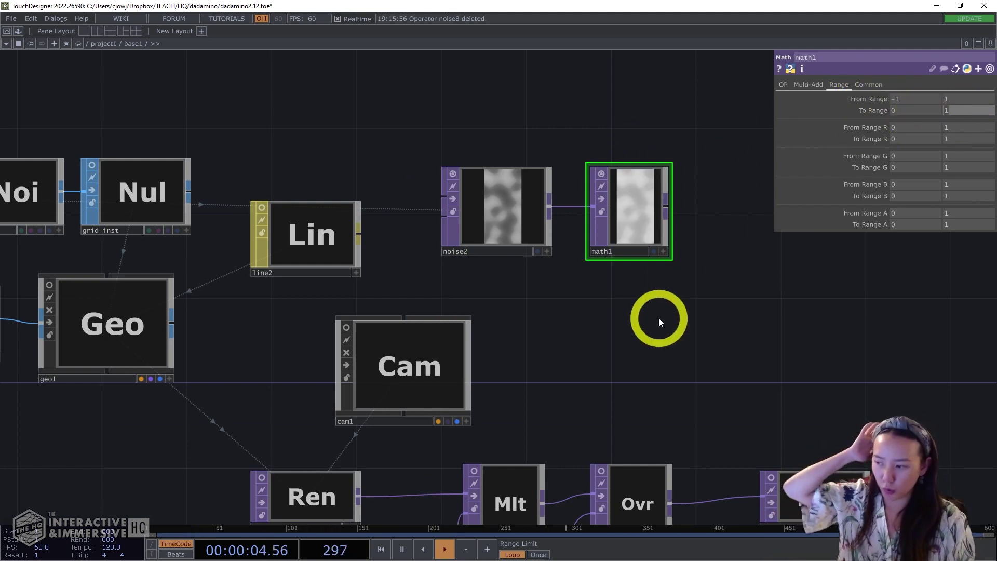
text(60)
key(Return)
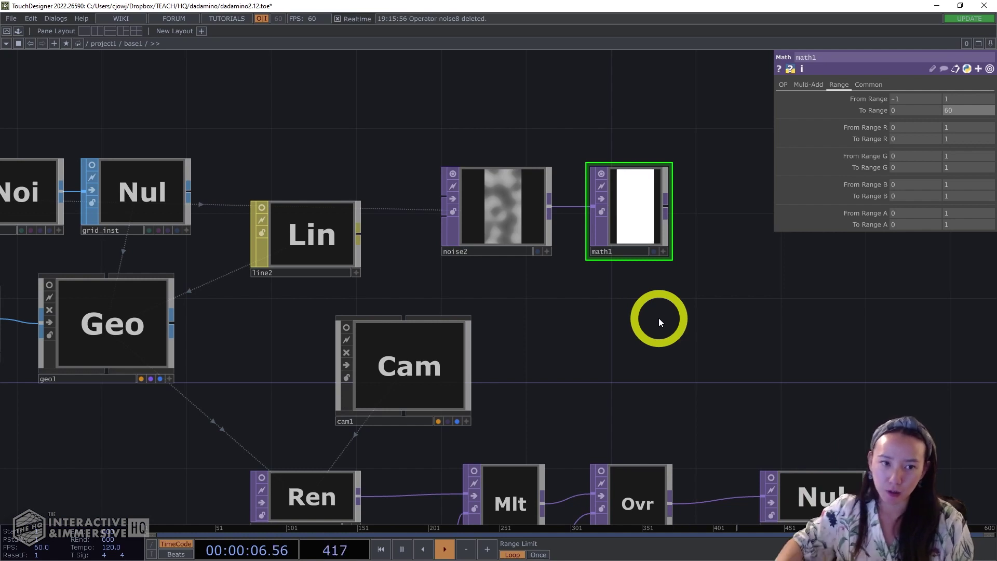
- Remap math1's red channel range from -1 to 1 into 0 to 200
click(636, 118)
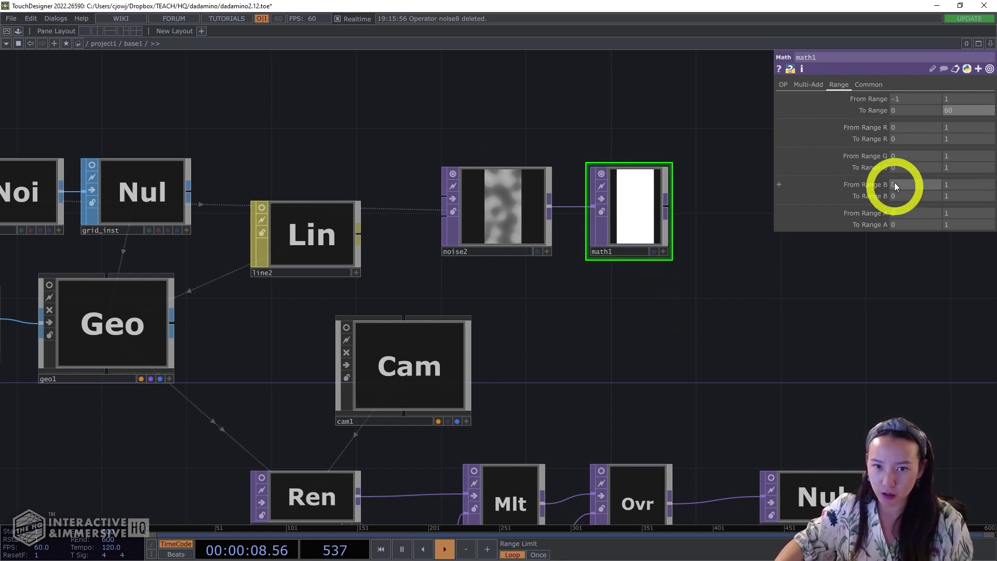
click(909, 127)
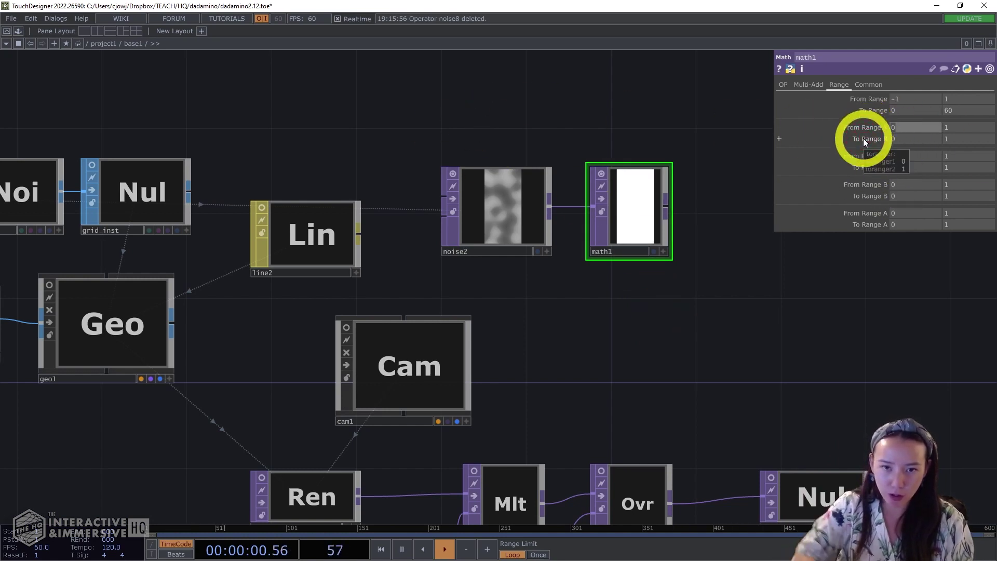
text(-1)
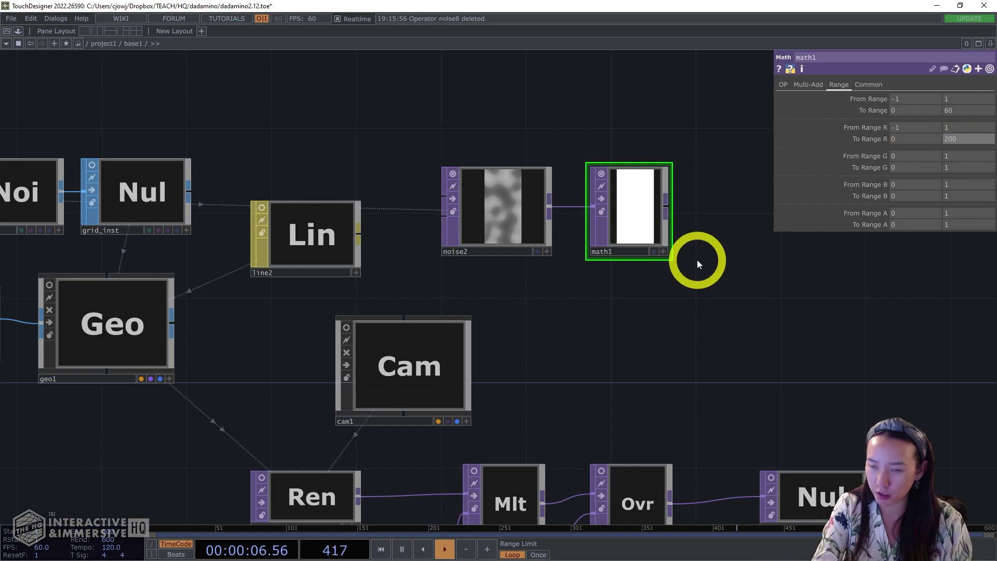
- Add a Null TOP after math1 and name it rot_inst
click(669, 210)
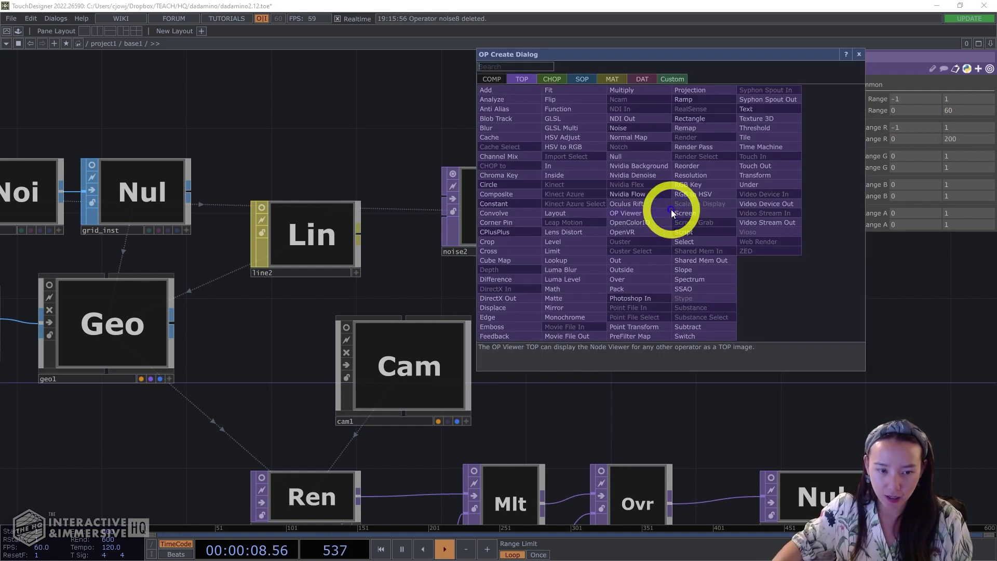
click(622, 157)
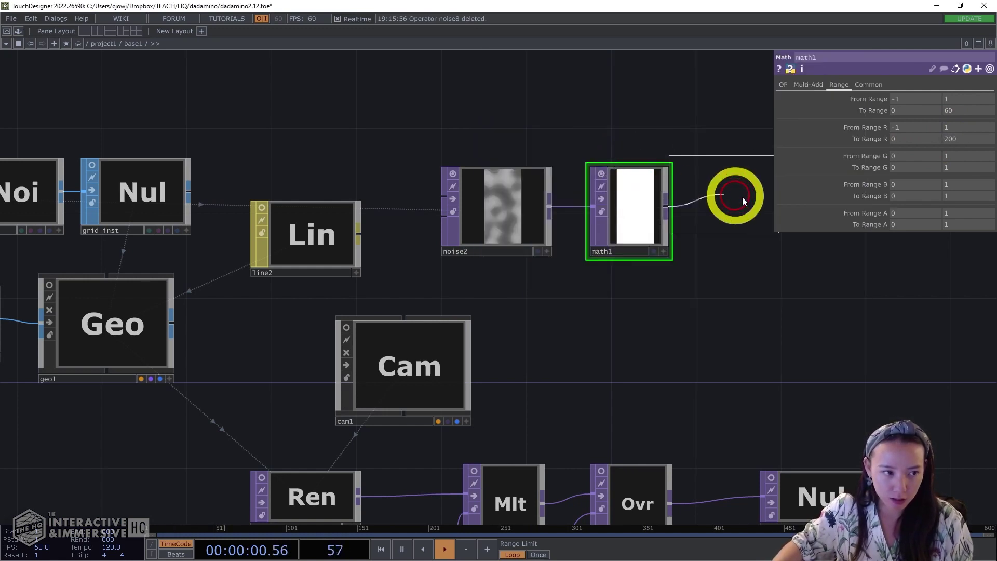
click(743, 197)
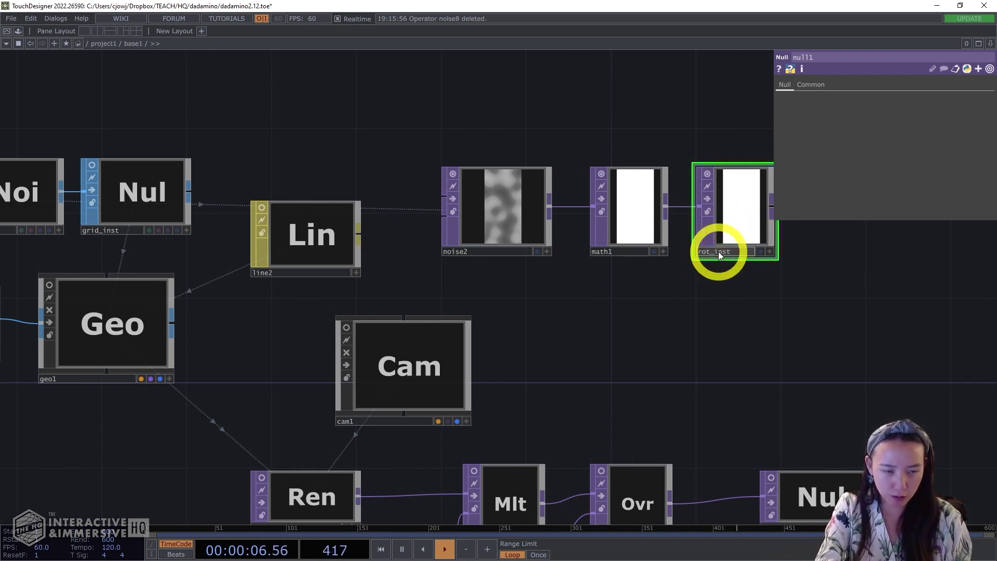
key(Return)
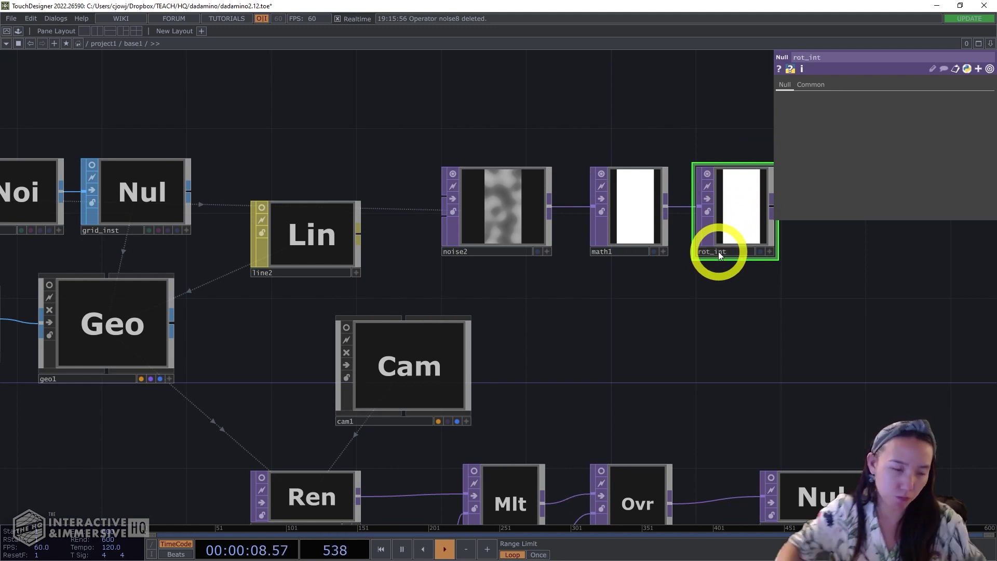
click(721, 250)
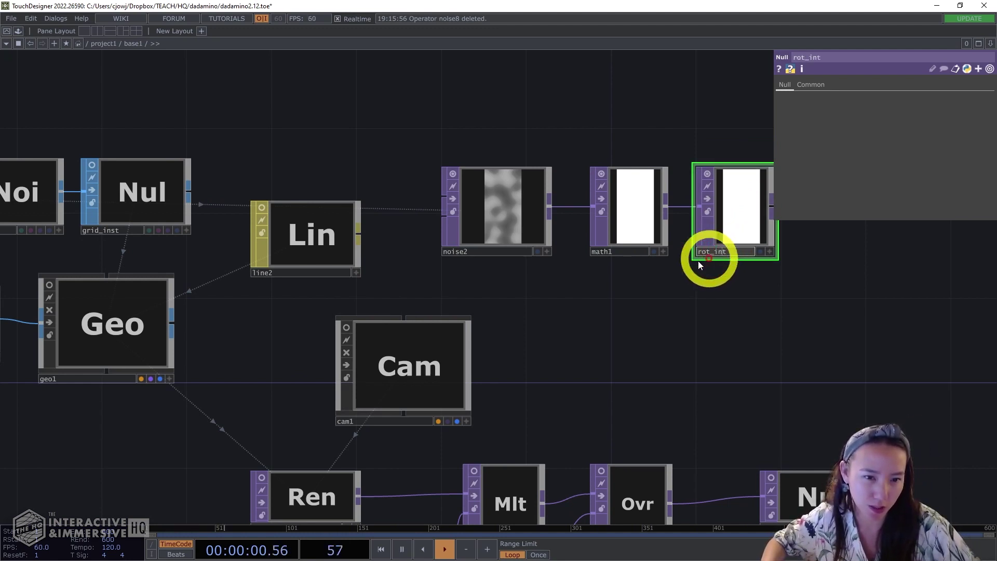
text(s)
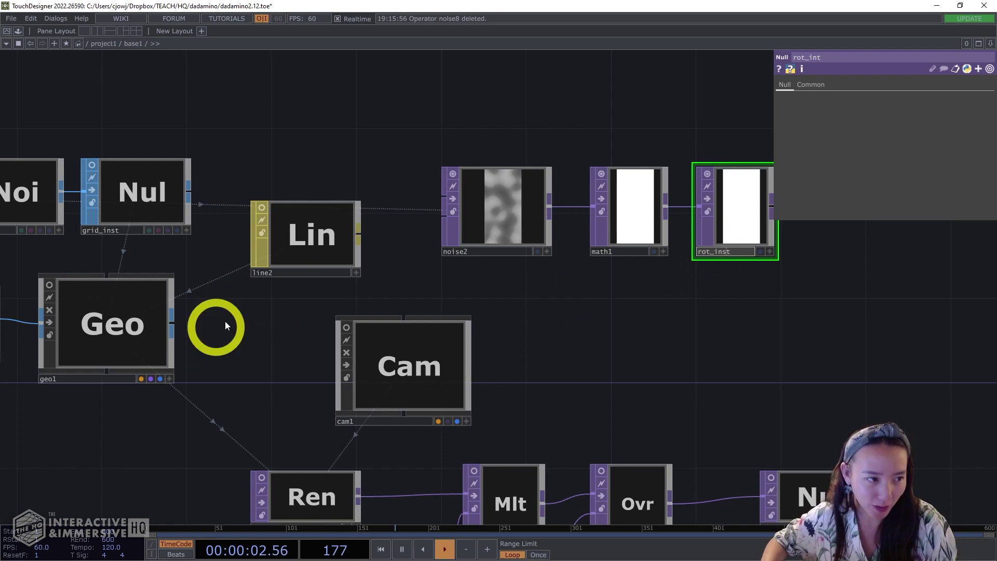
- Assign rot_inst as geo1's instance Rotate OP and map Rotate Z to its r channel
click(168, 343)
drag(345, 323, 303, 323)
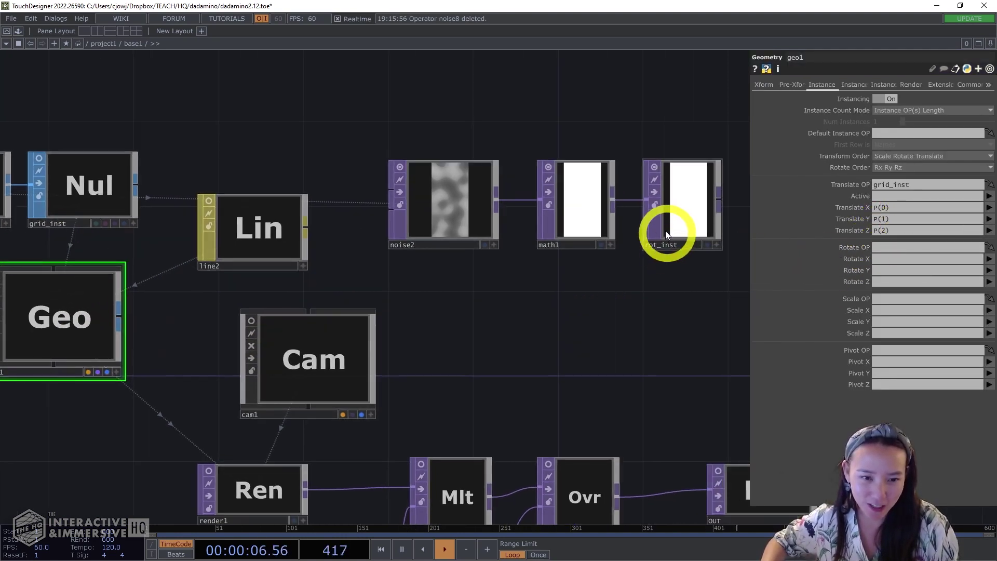
drag(690, 206, 883, 246)
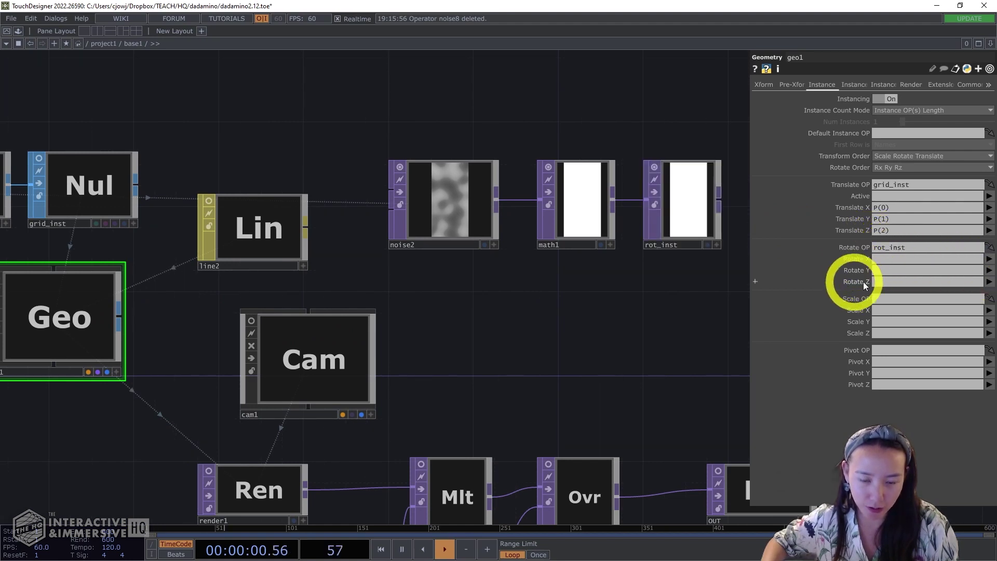
click(990, 282)
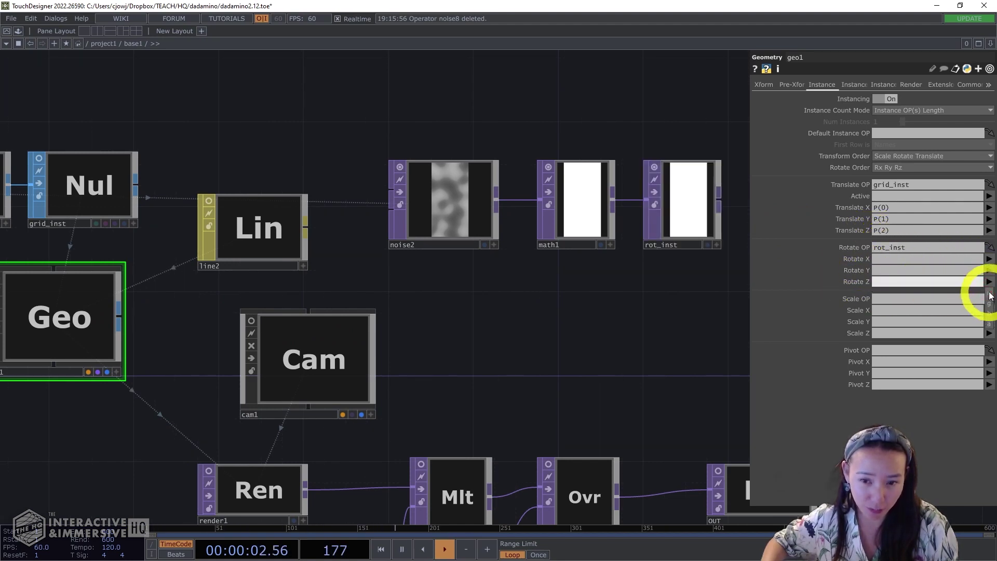
click(989, 293)
- Turn on the background display of the OUT null to show the rotated line instances
drag(747, 437, 634, 383)
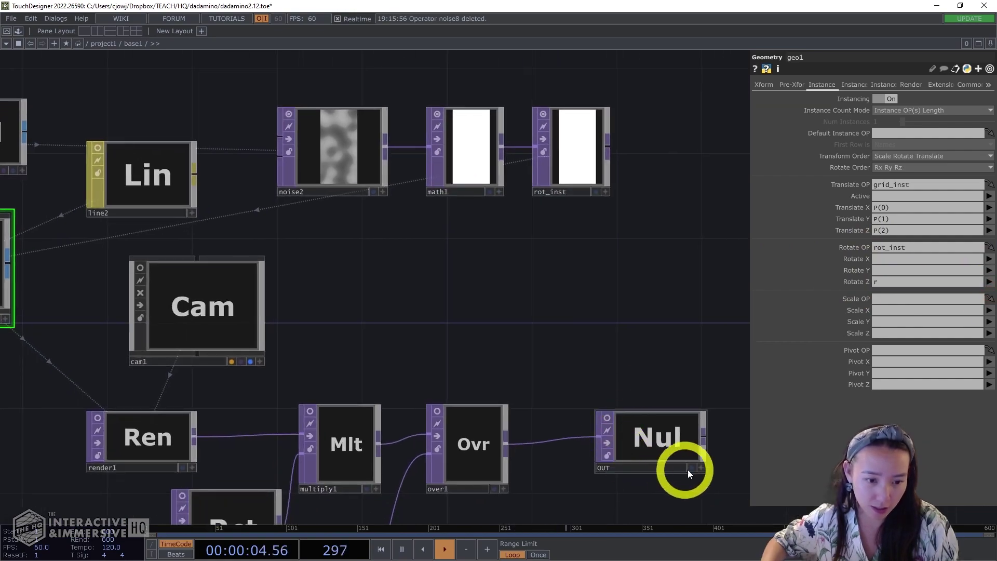
click(693, 468)
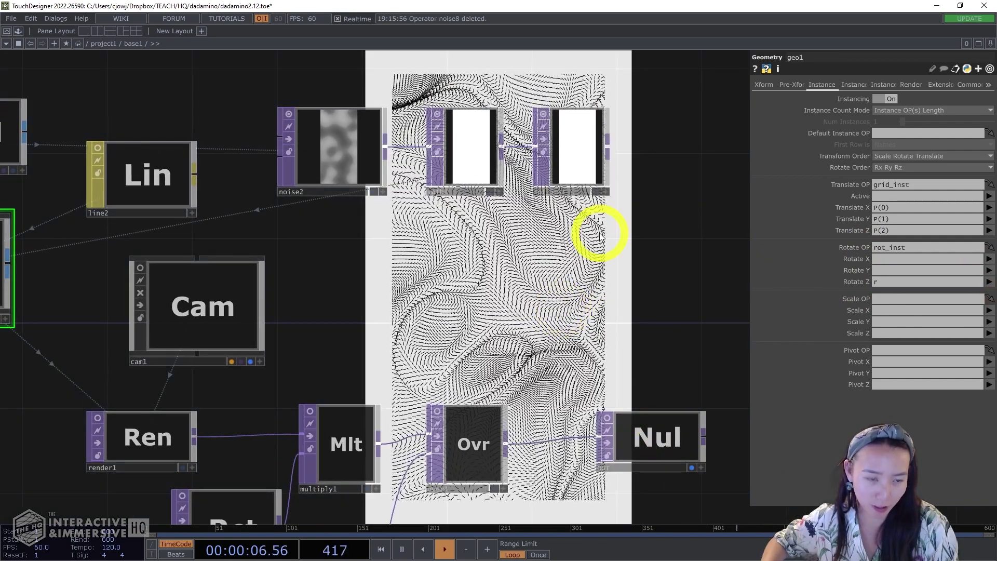
- Clear geo1's instance Rotate Z mapping to compare the unrotated lines, and map it back to r
drag(893, 282, 806, 285)
key(BackSpace)
click(721, 289)
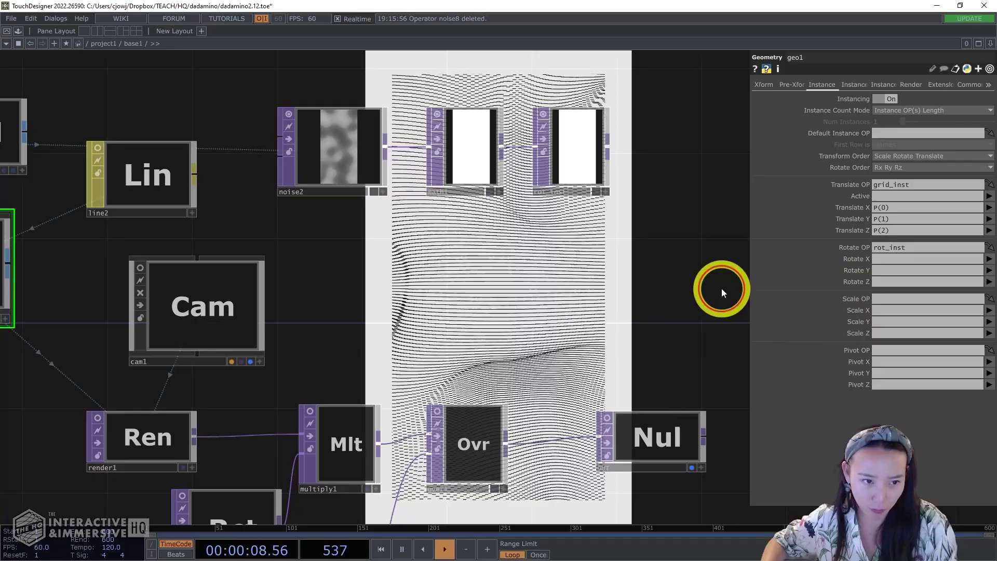
click(933, 282)
text(r)
click(669, 303)
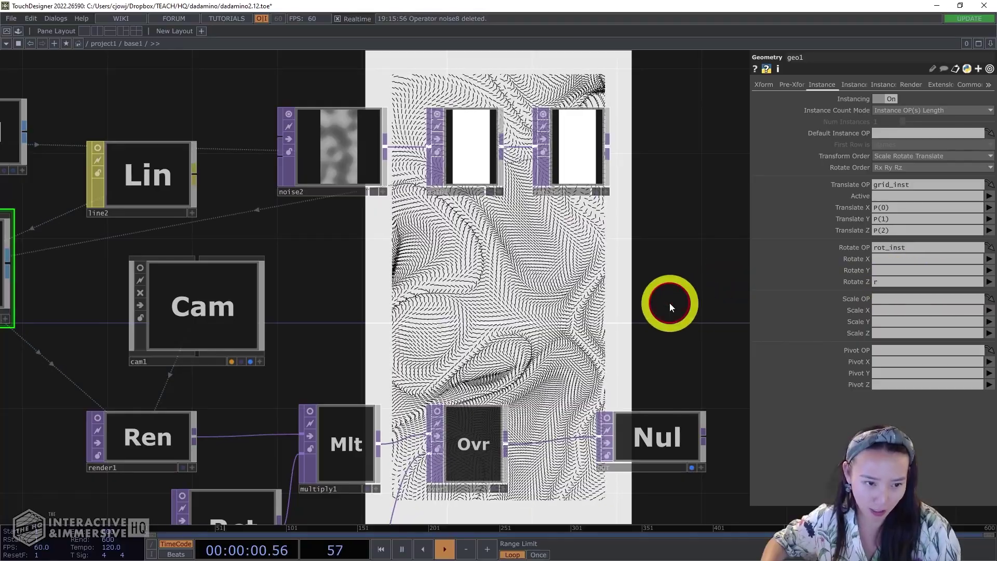
- Set the upper value of math1's overall To Range to 30, undoing a larger trial value
scroll(677, 302, down, 4)
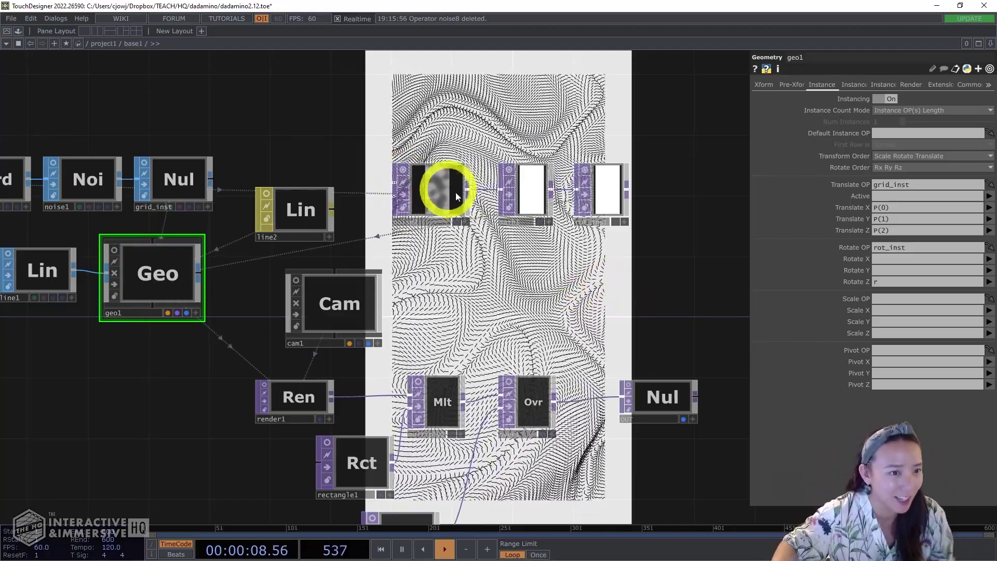
click(514, 193)
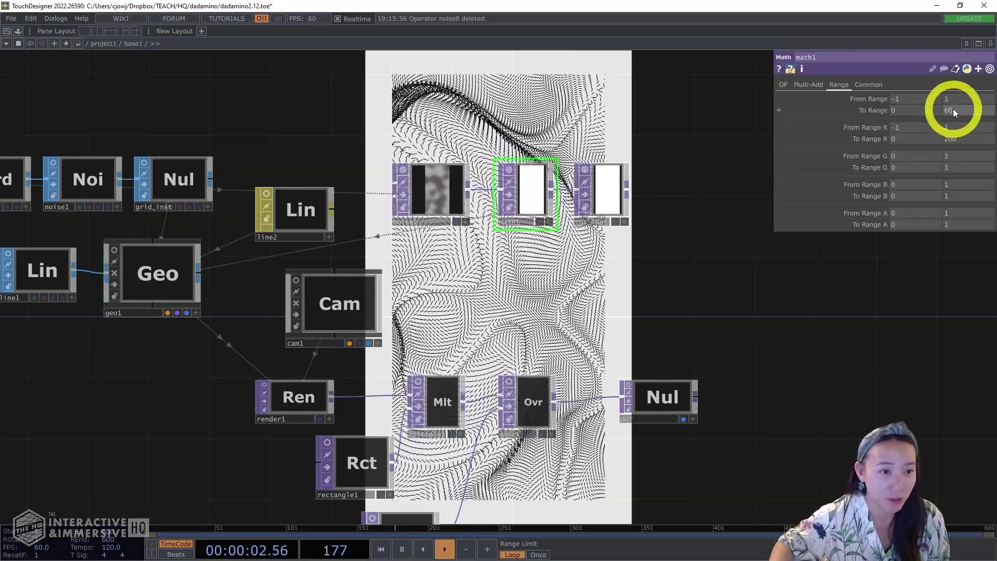
click(964, 138)
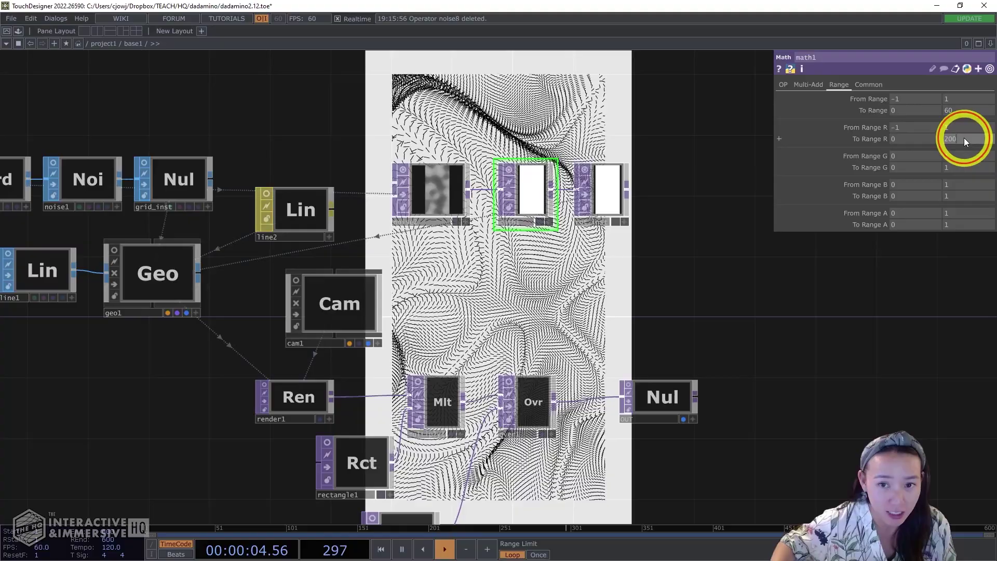
click(956, 114)
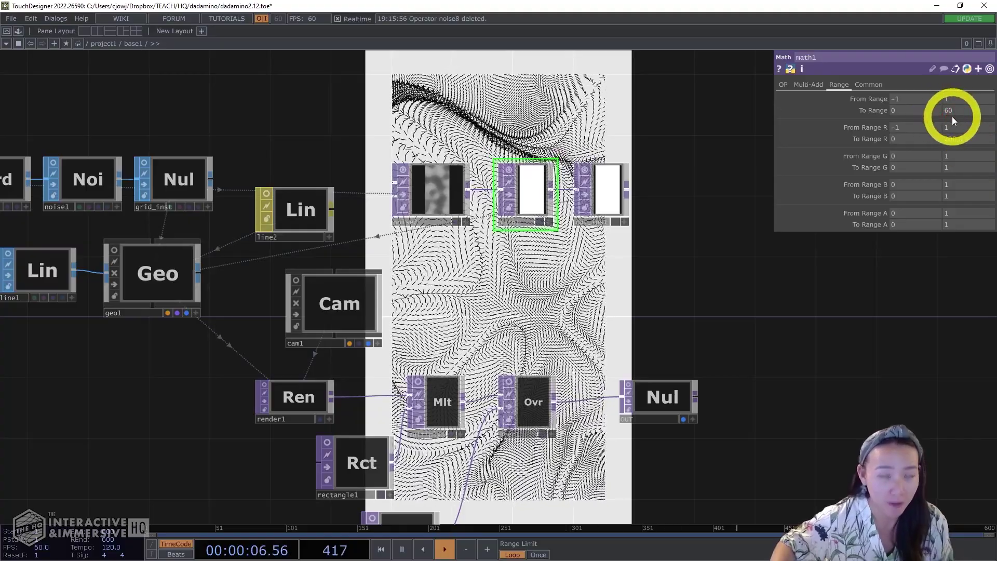
drag(956, 111, 928, 115)
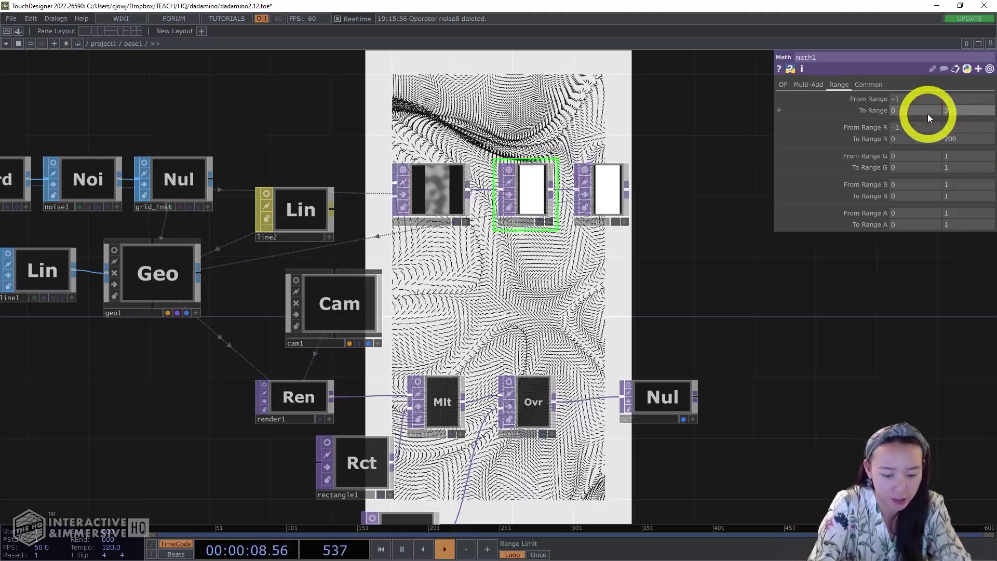
text(00)
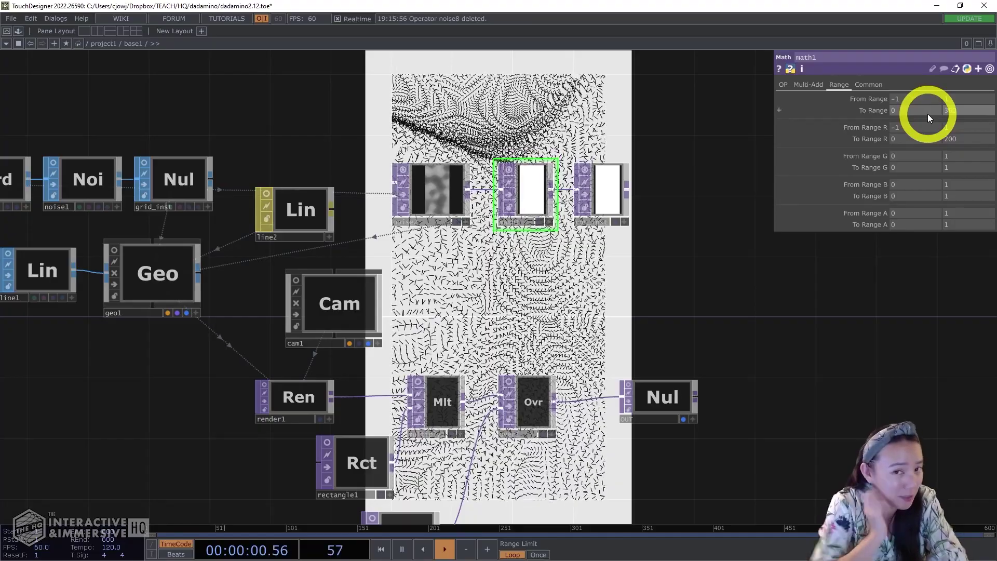
mouse_move(928, 114)
mouse_down()
mouse_move(965, 105)
mouse_move(896, 114)
mouse_move(924, 114)
mouse_up()
key(ctrl+z)
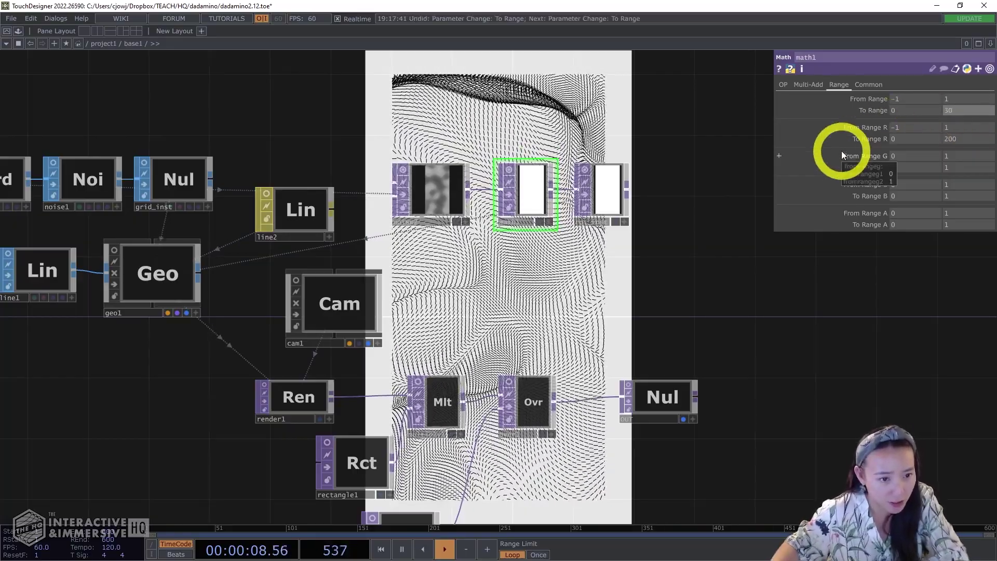
- Try 60 and 360 as the upper To Range R value of math1, and return it to 200
drag(956, 141, 913, 142)
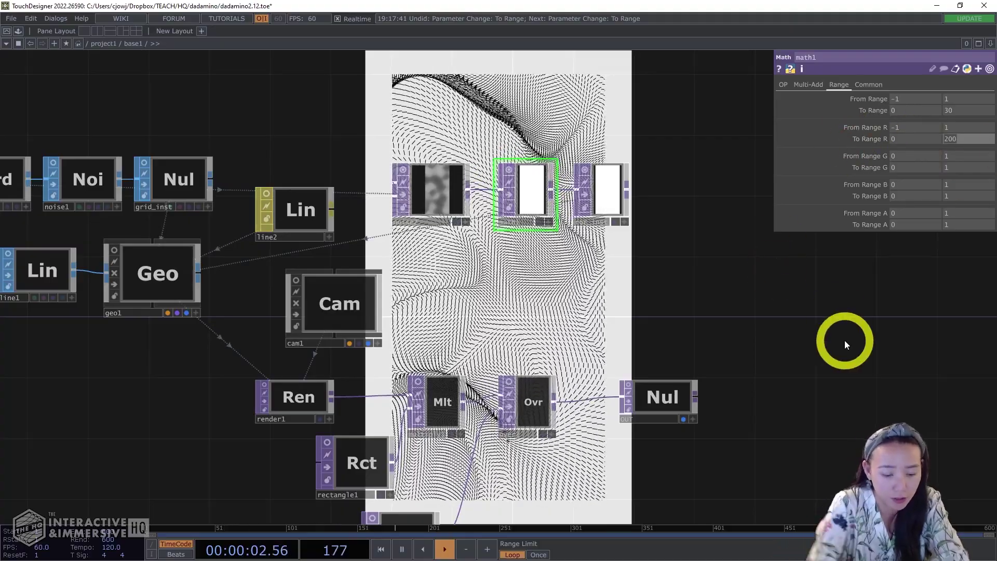
text(60)
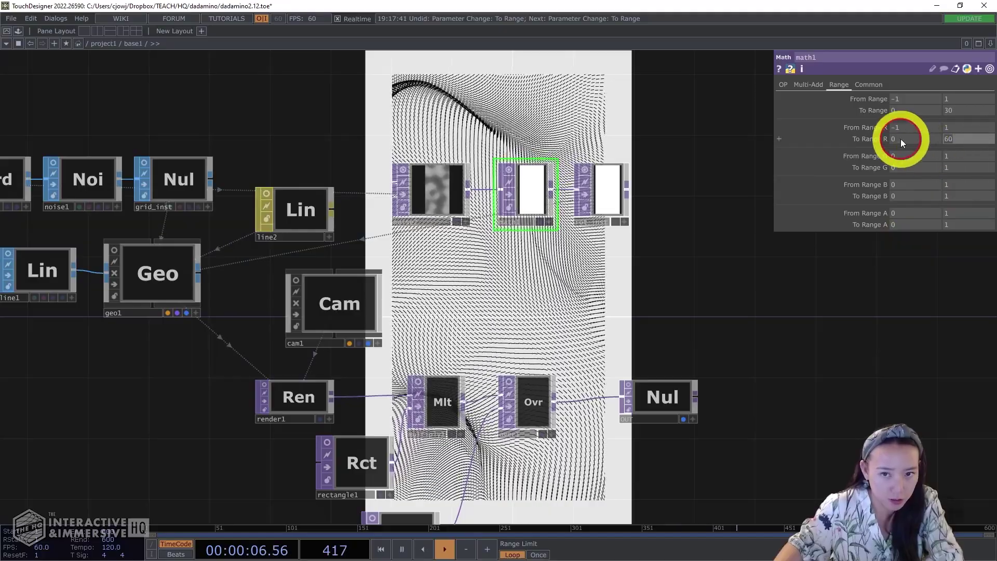
text(360)
key(Return)
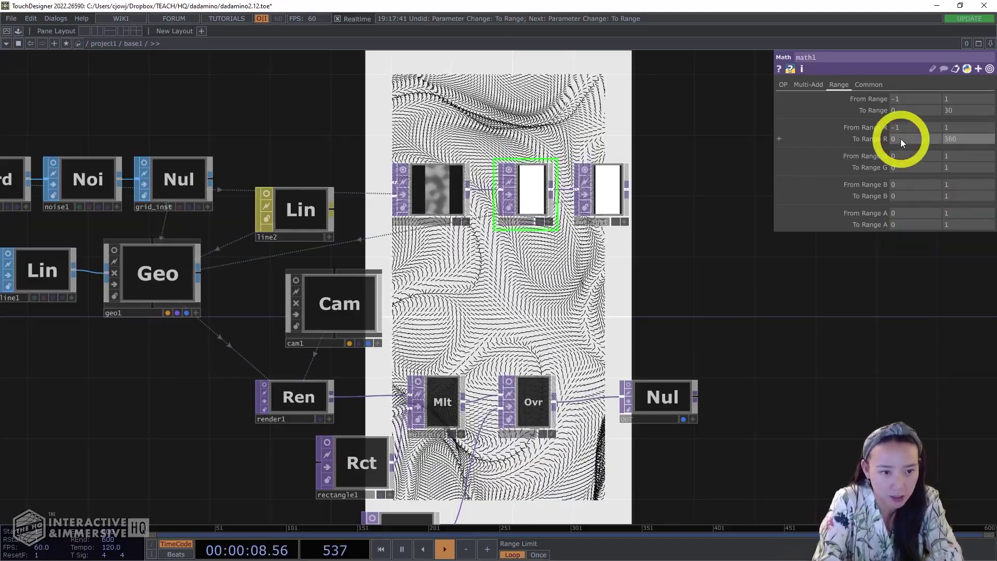
key(ctrl+z)
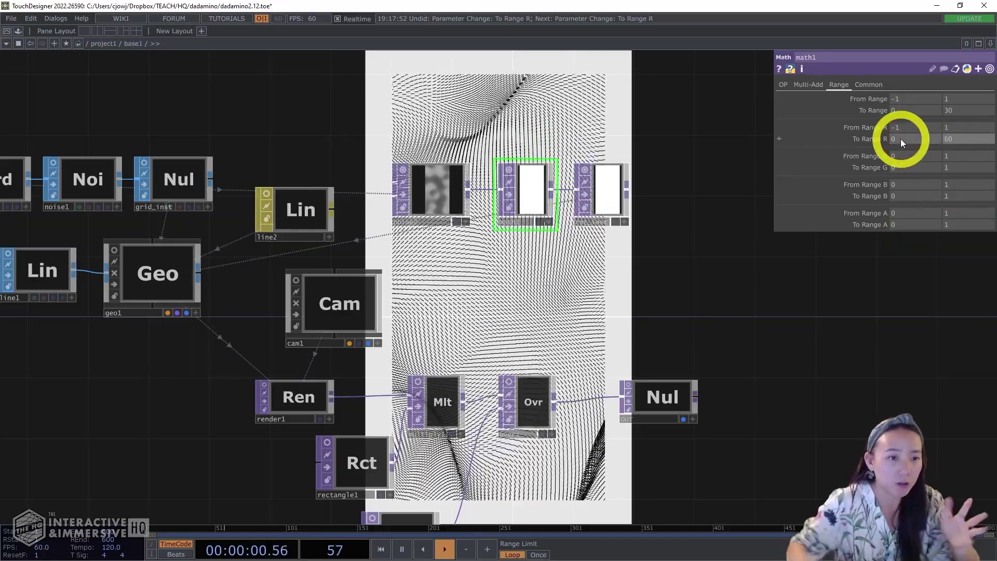
click(958, 141)
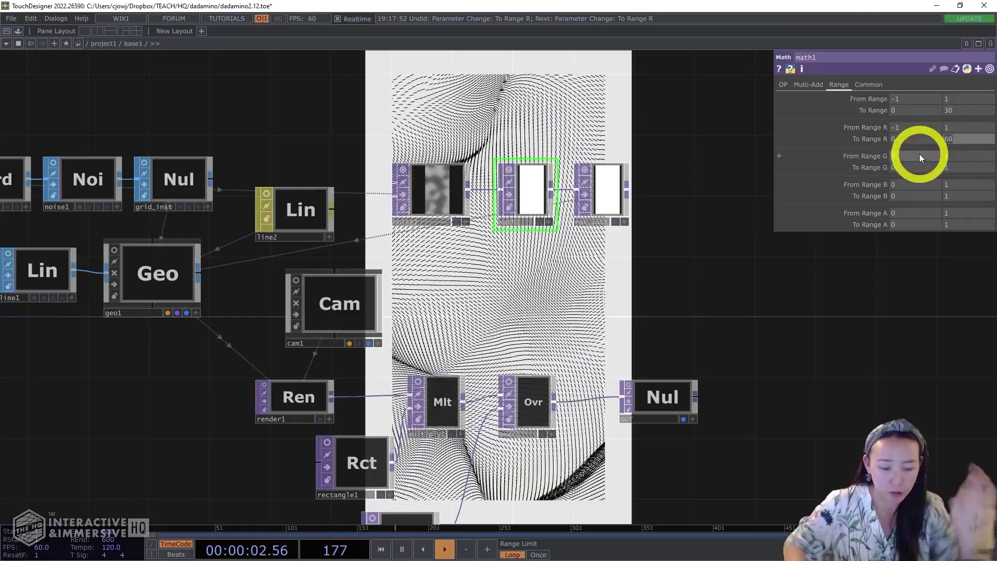
text(200)
key(Return)
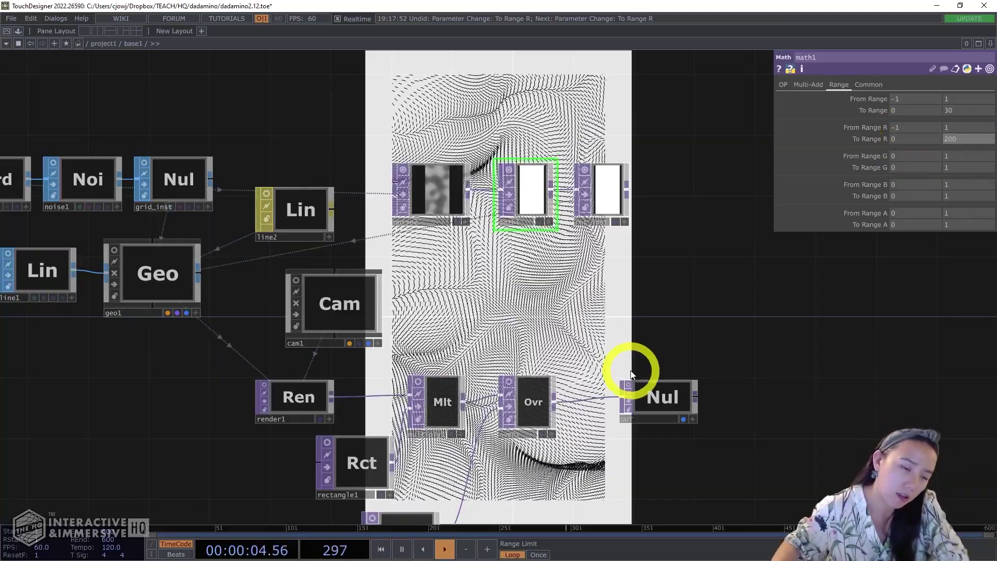
- Bypass the noise1 SOP to compare the rotated lines on the undisplaced grid, and re-enable it
drag(565, 306, 836, 311)
scroll(356, 187, up, 3)
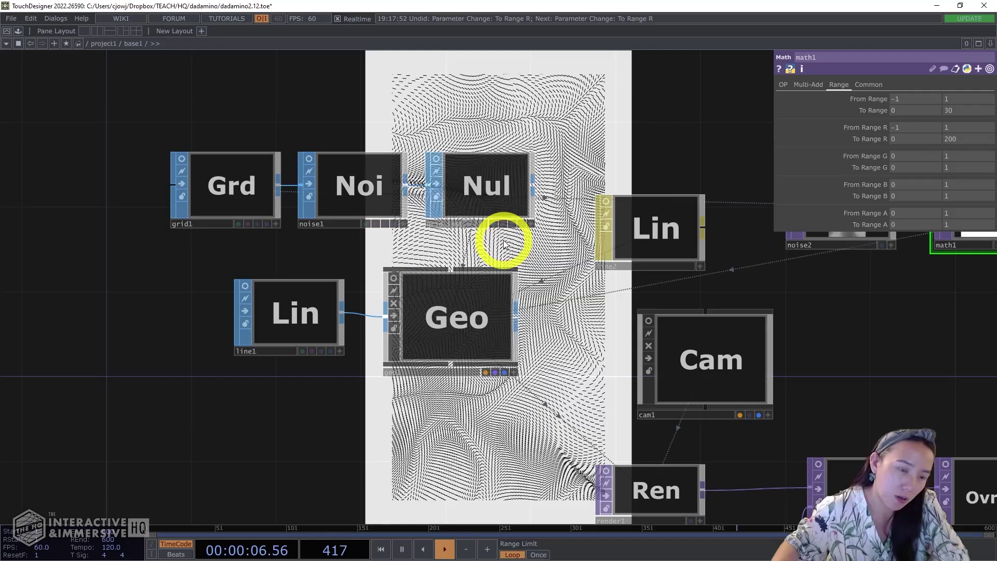
scroll(501, 234, up, 4)
drag(373, 137, 396, 228)
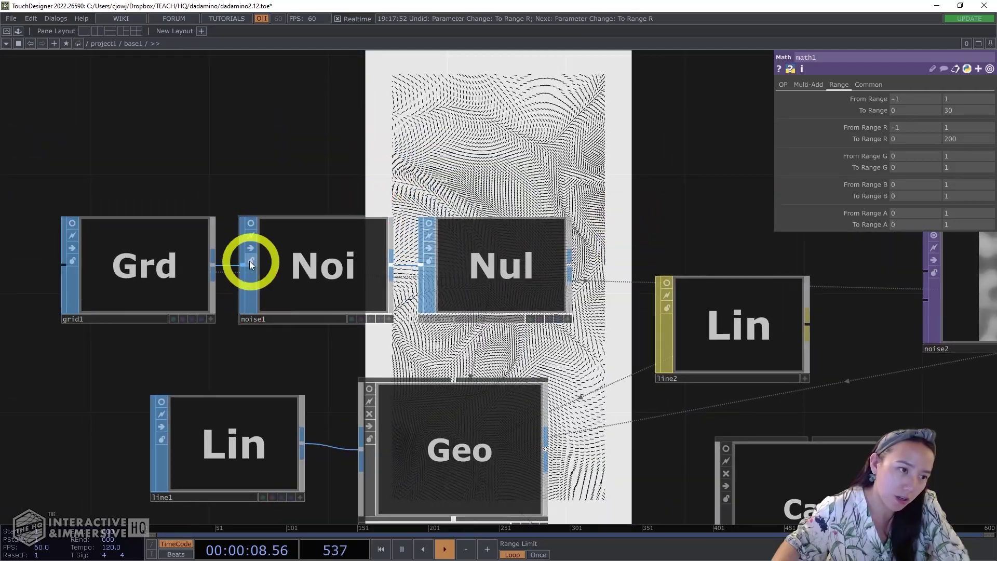
click(251, 246)
drag(602, 246, 459, 361)
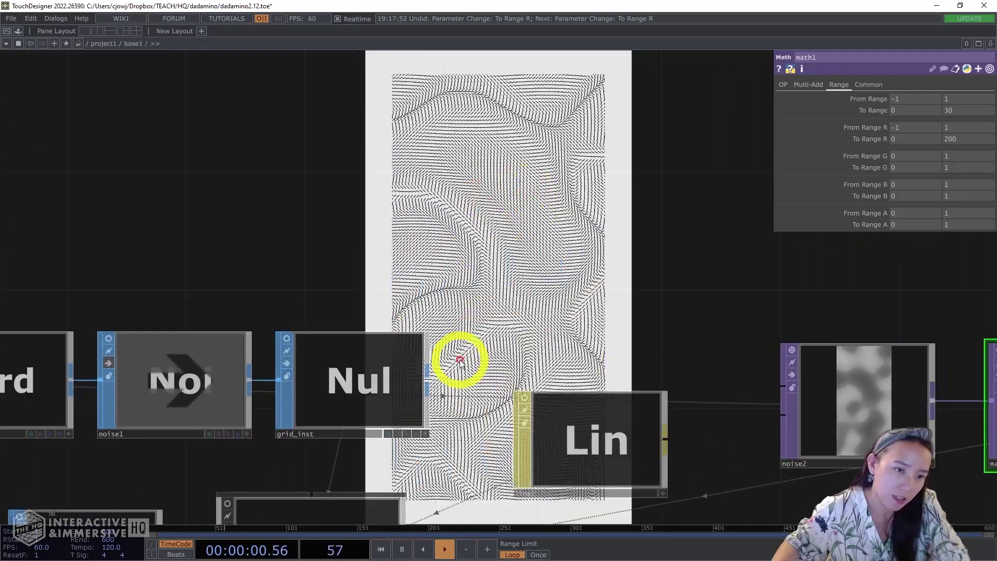
drag(371, 234, 391, 279)
drag(767, 380, 642, 362)
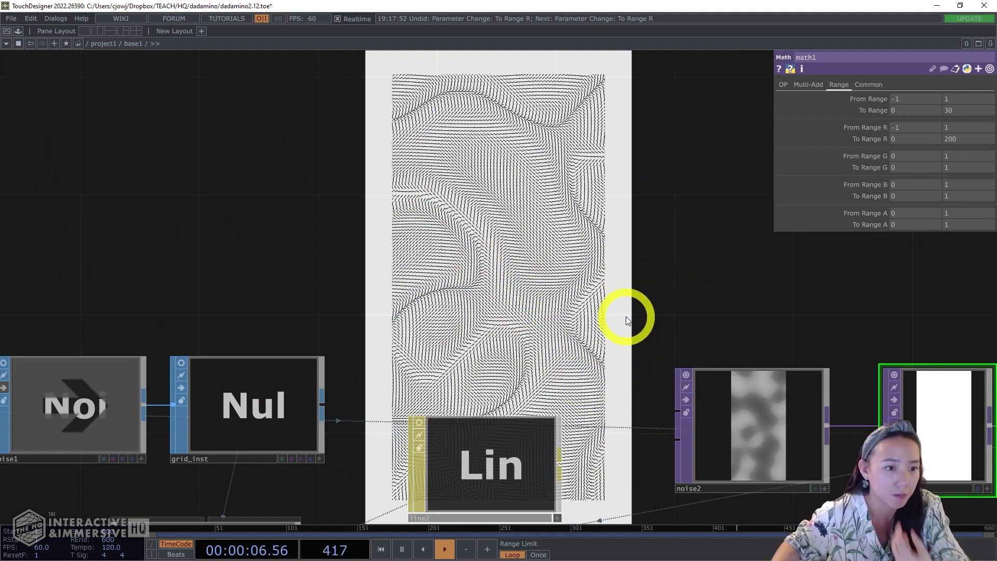
drag(634, 289, 655, 214)
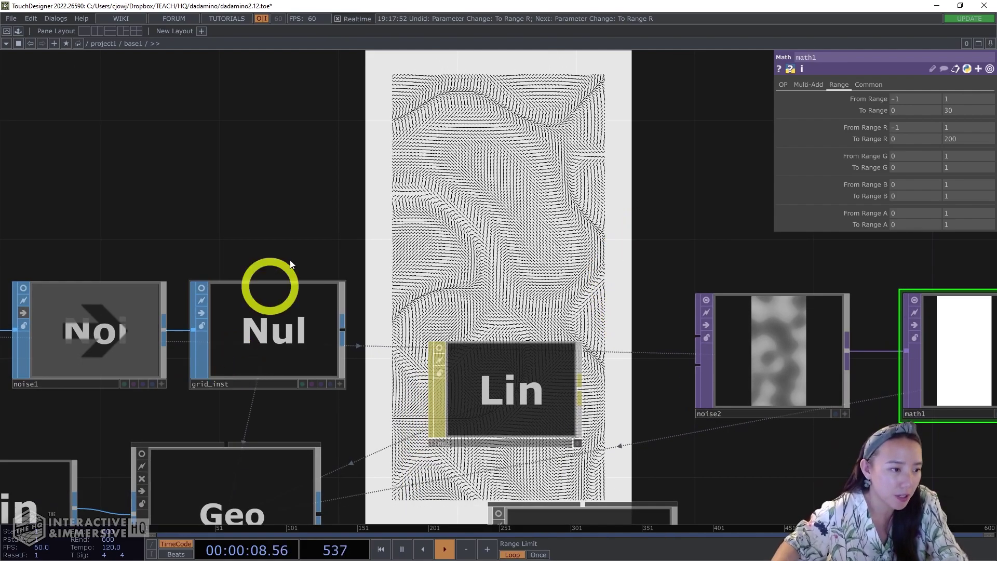
drag(79, 308, 345, 322)
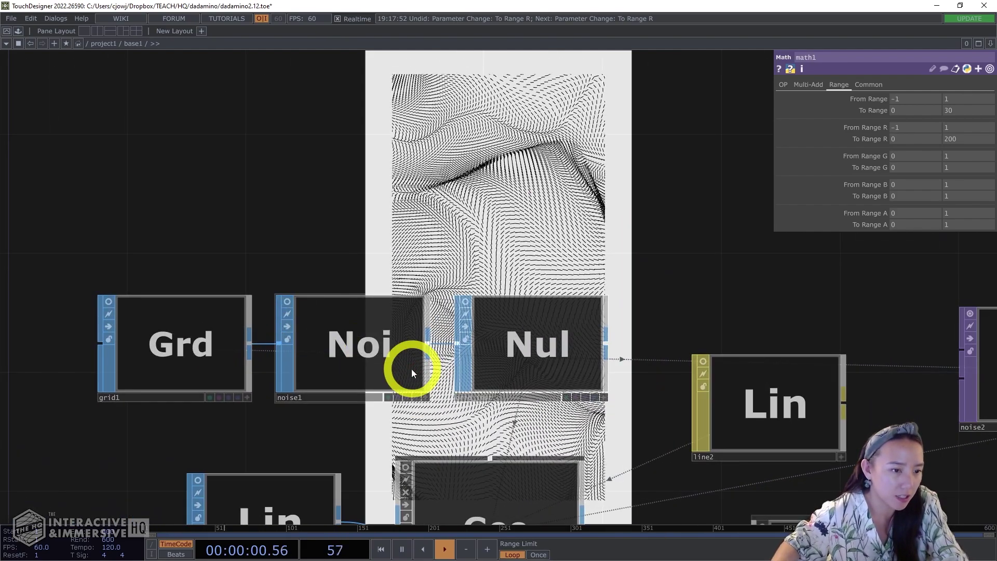
- Set the noise1 SOP's amplitude to about 0.36 and its period to about 1.39
click(424, 397)
mouse_move(374, 368)
mouse_down()
mouse_move(409, 363)
mouse_move(372, 366)
mouse_up()
click(421, 395)
click(392, 365)
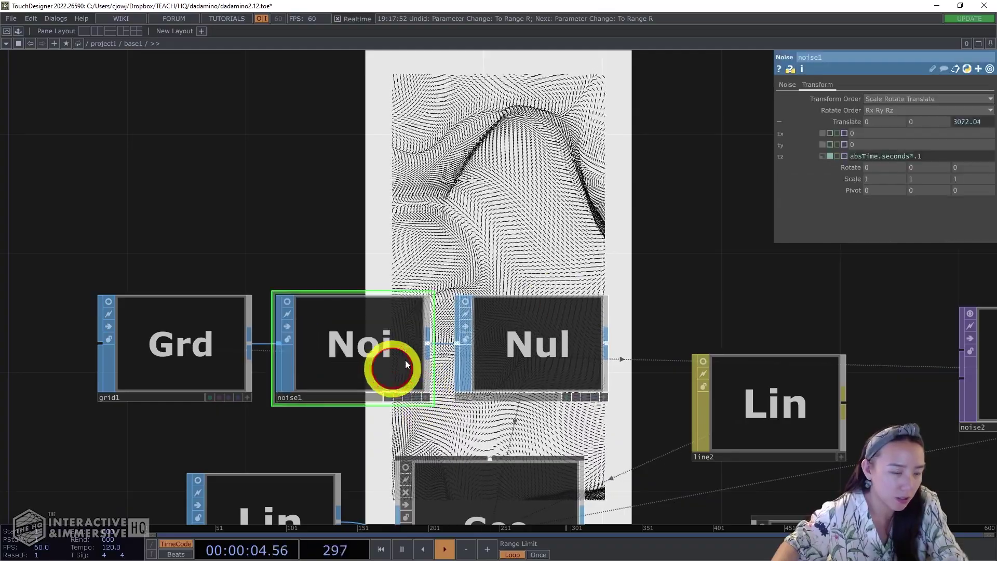
click(787, 84)
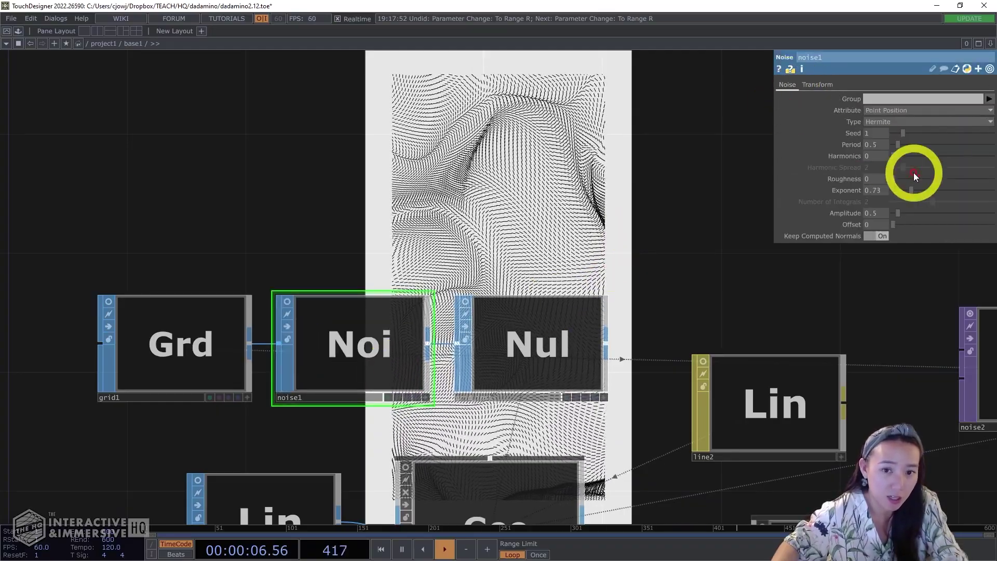
drag(603, 233, 500, 230)
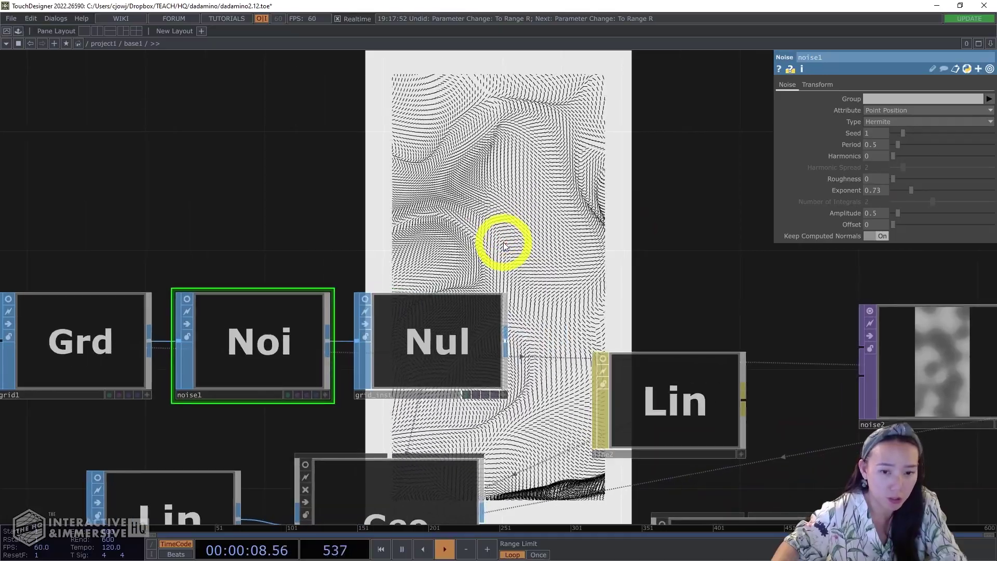
drag(837, 348, 649, 333)
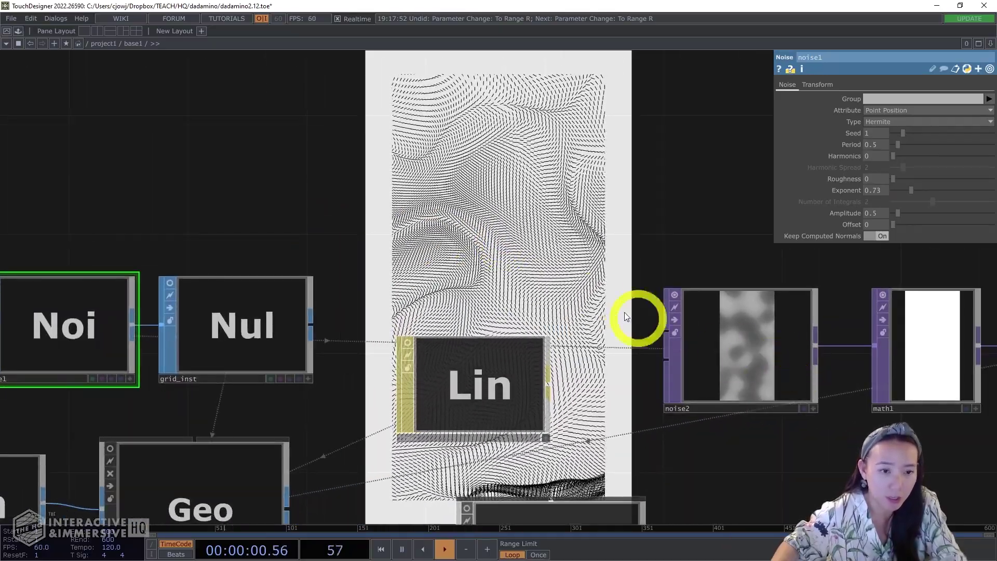
drag(912, 189, 896, 209)
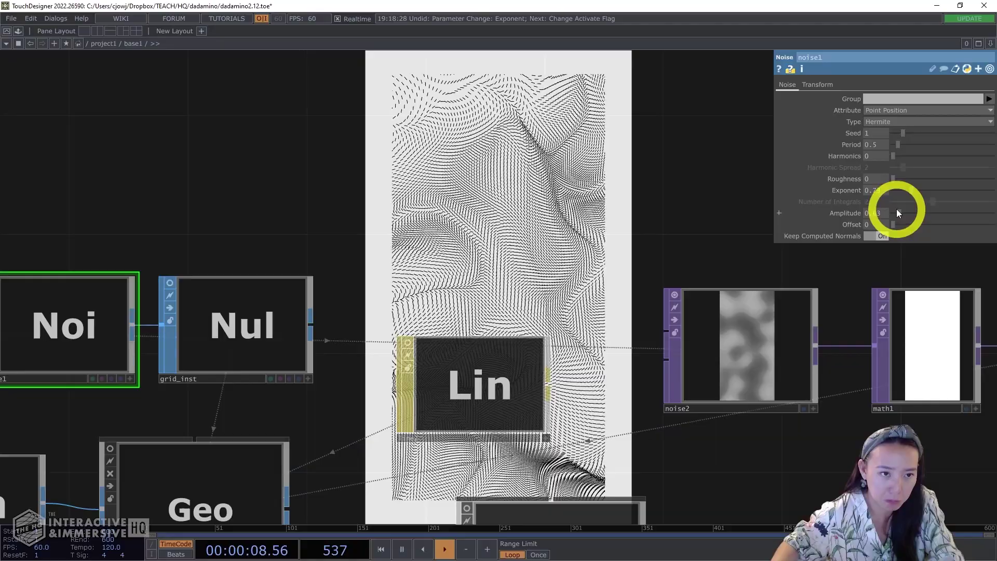
drag(897, 210, 894, 210)
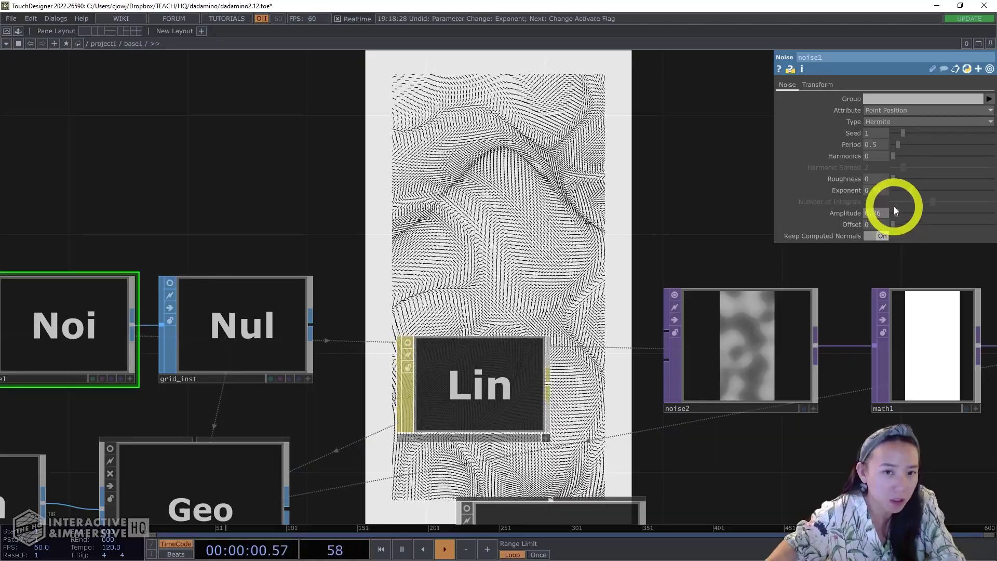
drag(903, 145, 908, 146)
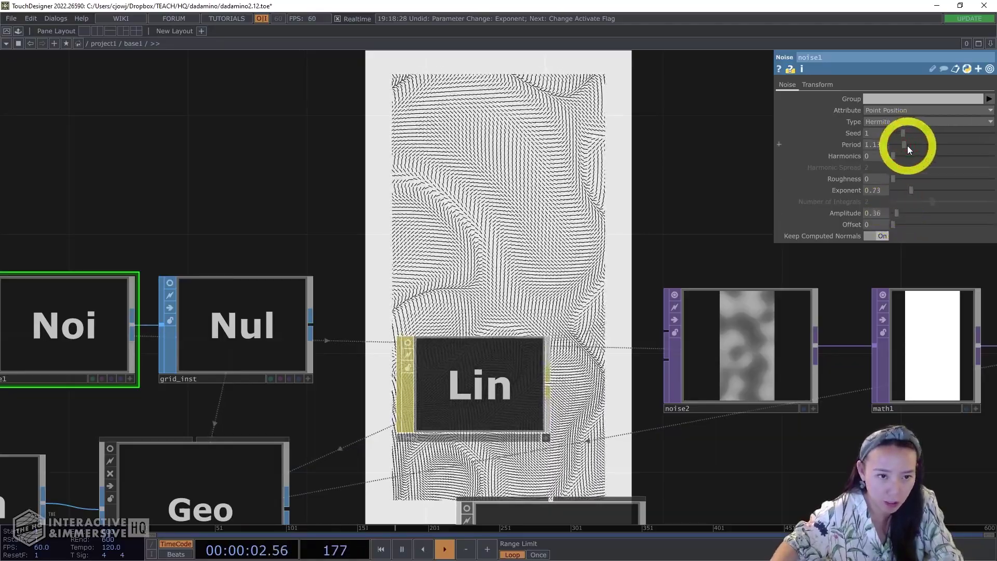
- Try the Sparse noise type on noise1 and switch it back to Hermite
click(891, 121)
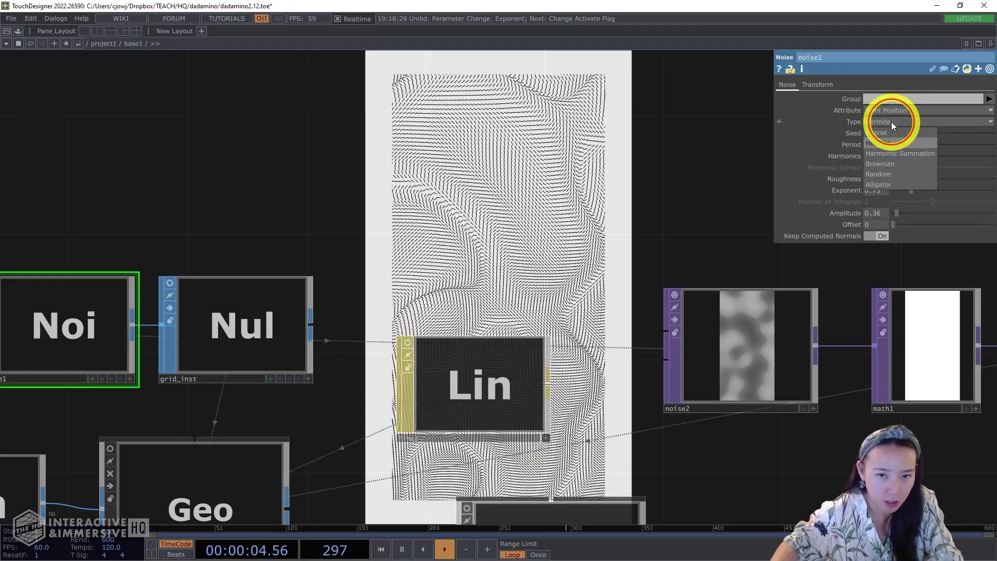
click(889, 132)
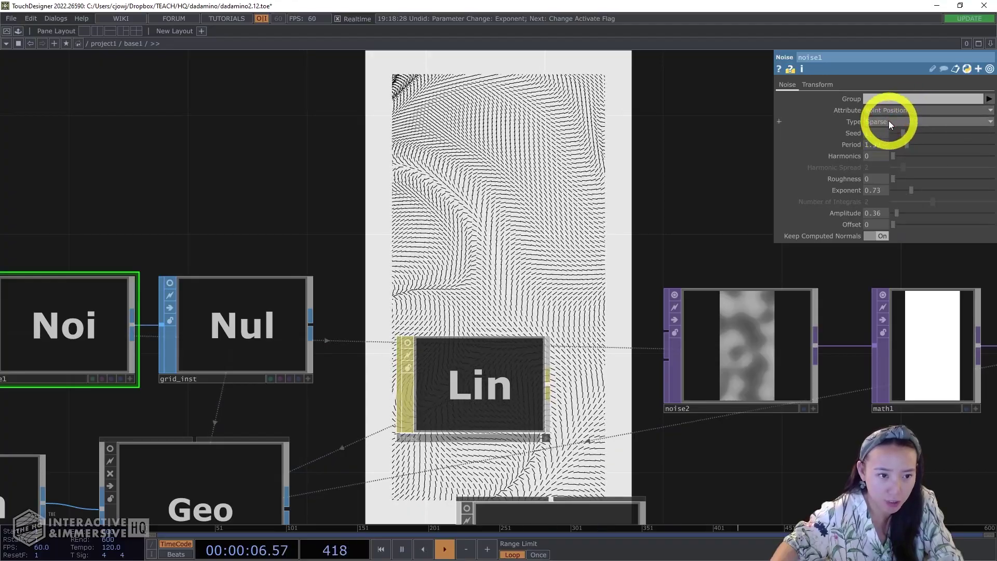
click(884, 123)
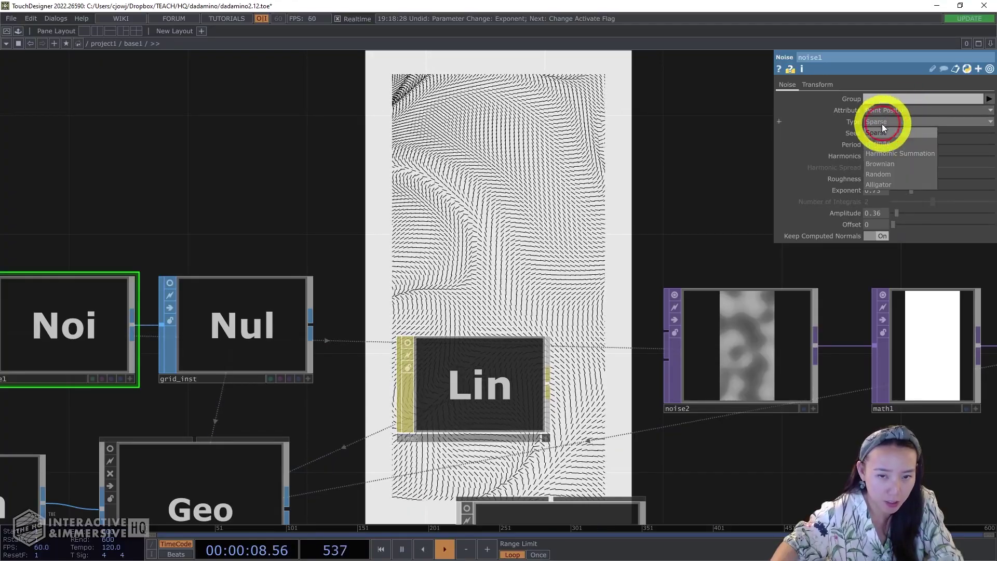
click(879, 143)
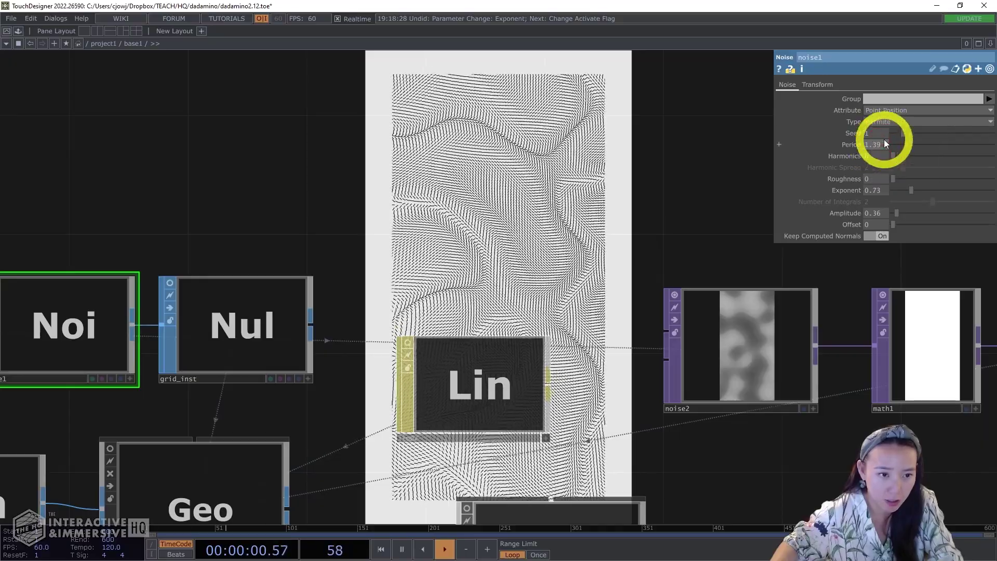
- Try an amplitude of 0.29 on the noise2 TOP and undo the change
drag(734, 188, 541, 159)
click(593, 276)
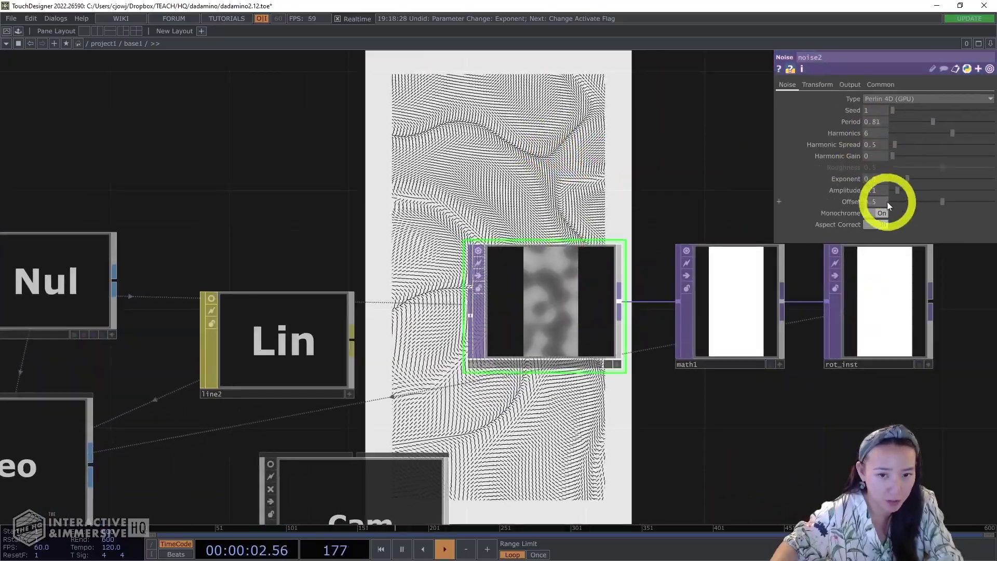
drag(904, 192, 908, 191)
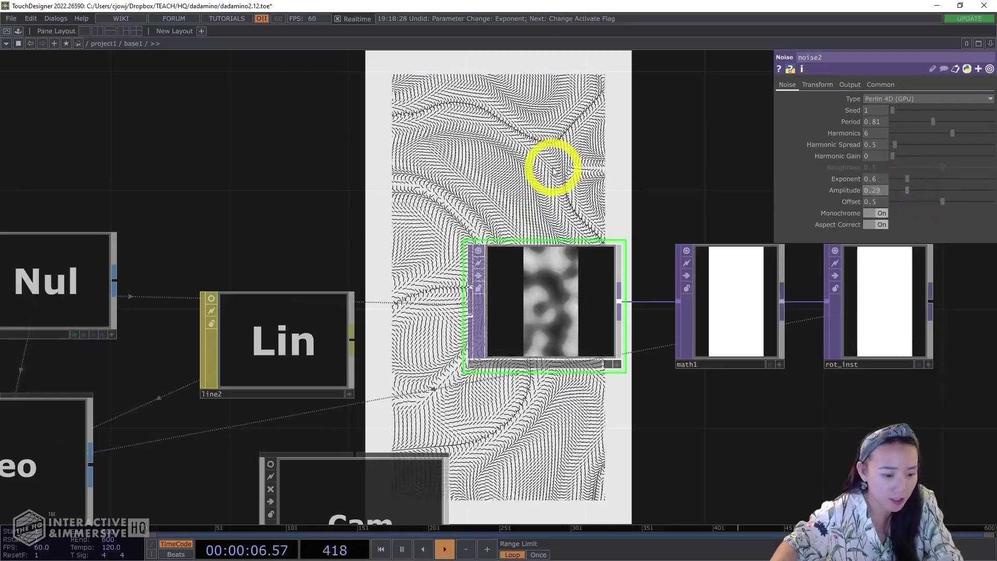
key(ctrl+z)
scroll(562, 161, down, 2)
drag(563, 162, 381, 109)
scroll(711, 336, down, 2)
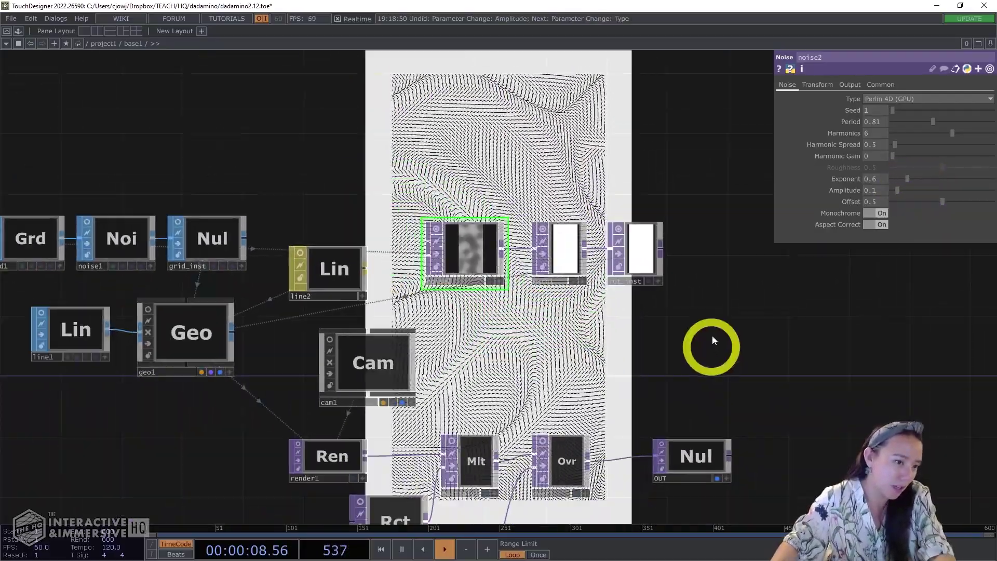
drag(712, 336, 701, 193)
scroll(631, 246, down, 2)
drag(726, 277, 753, 313)
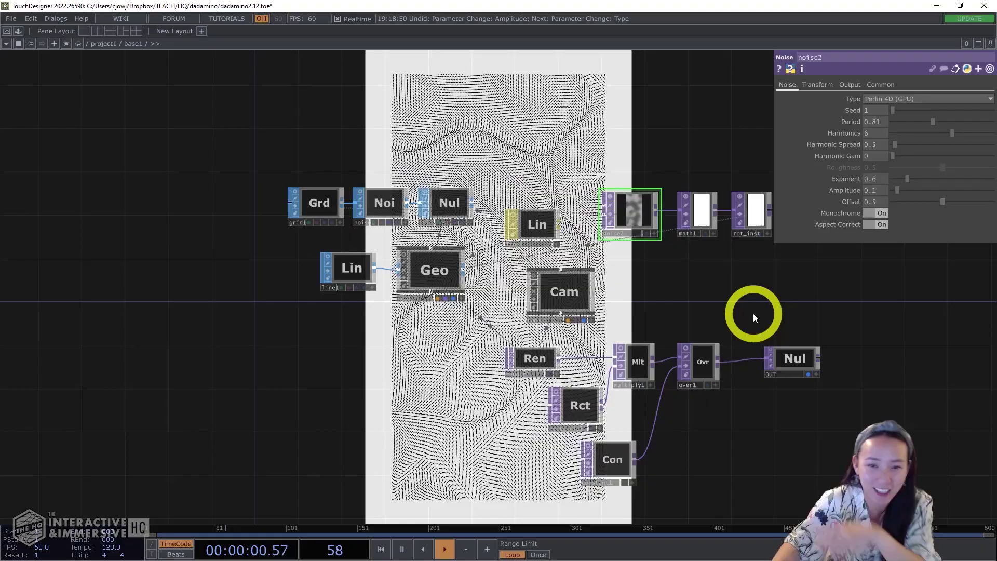
drag(718, 308, 547, 309)
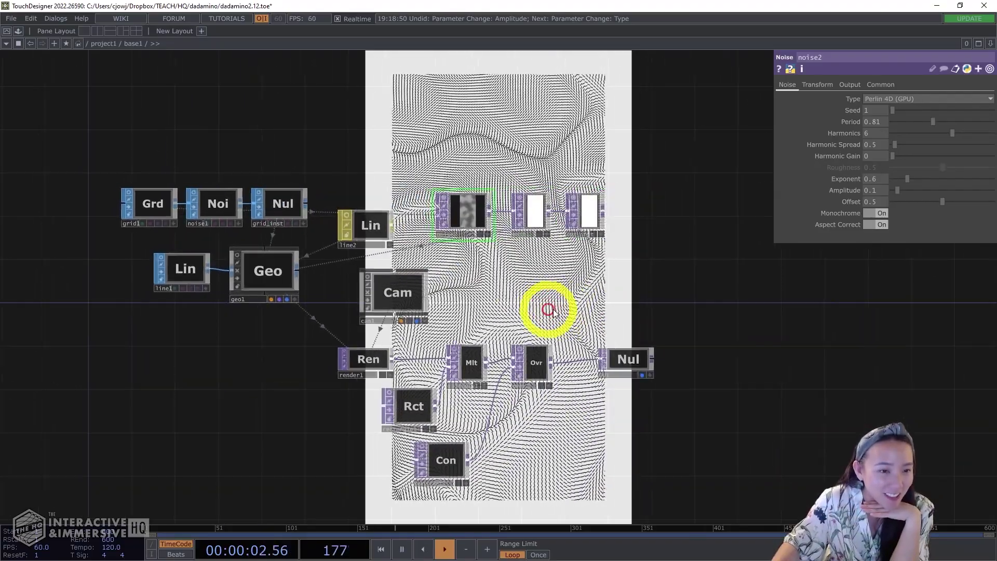